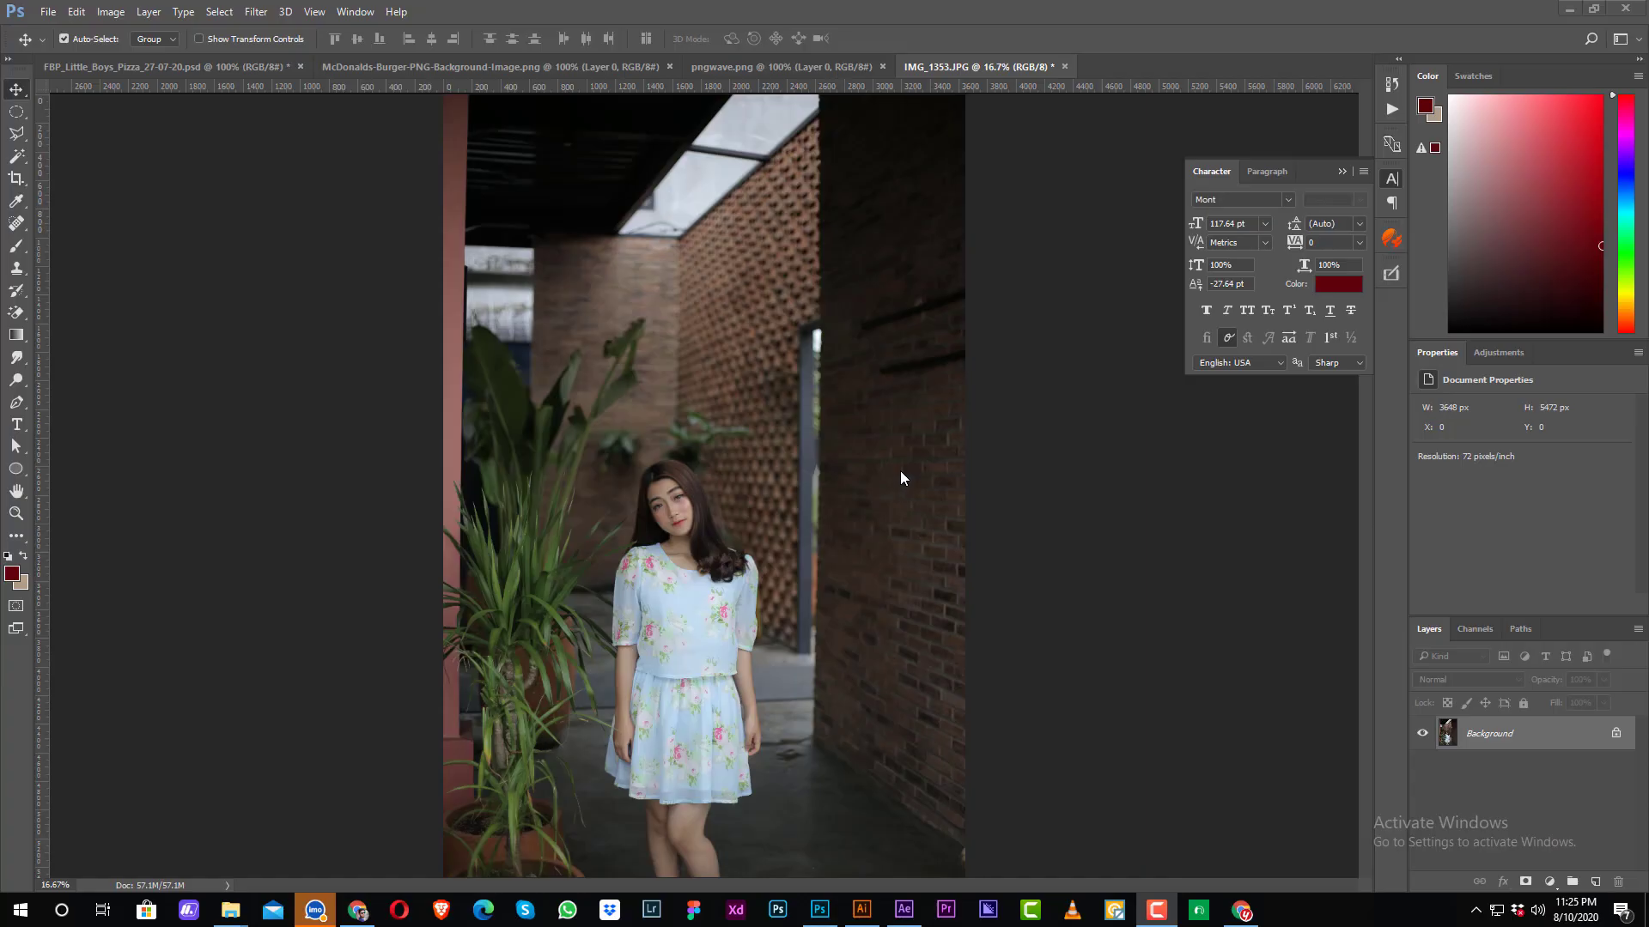
# Zoom the view so the whole portrait fits in the window
pyautogui.hotkey('ctrl', '-')
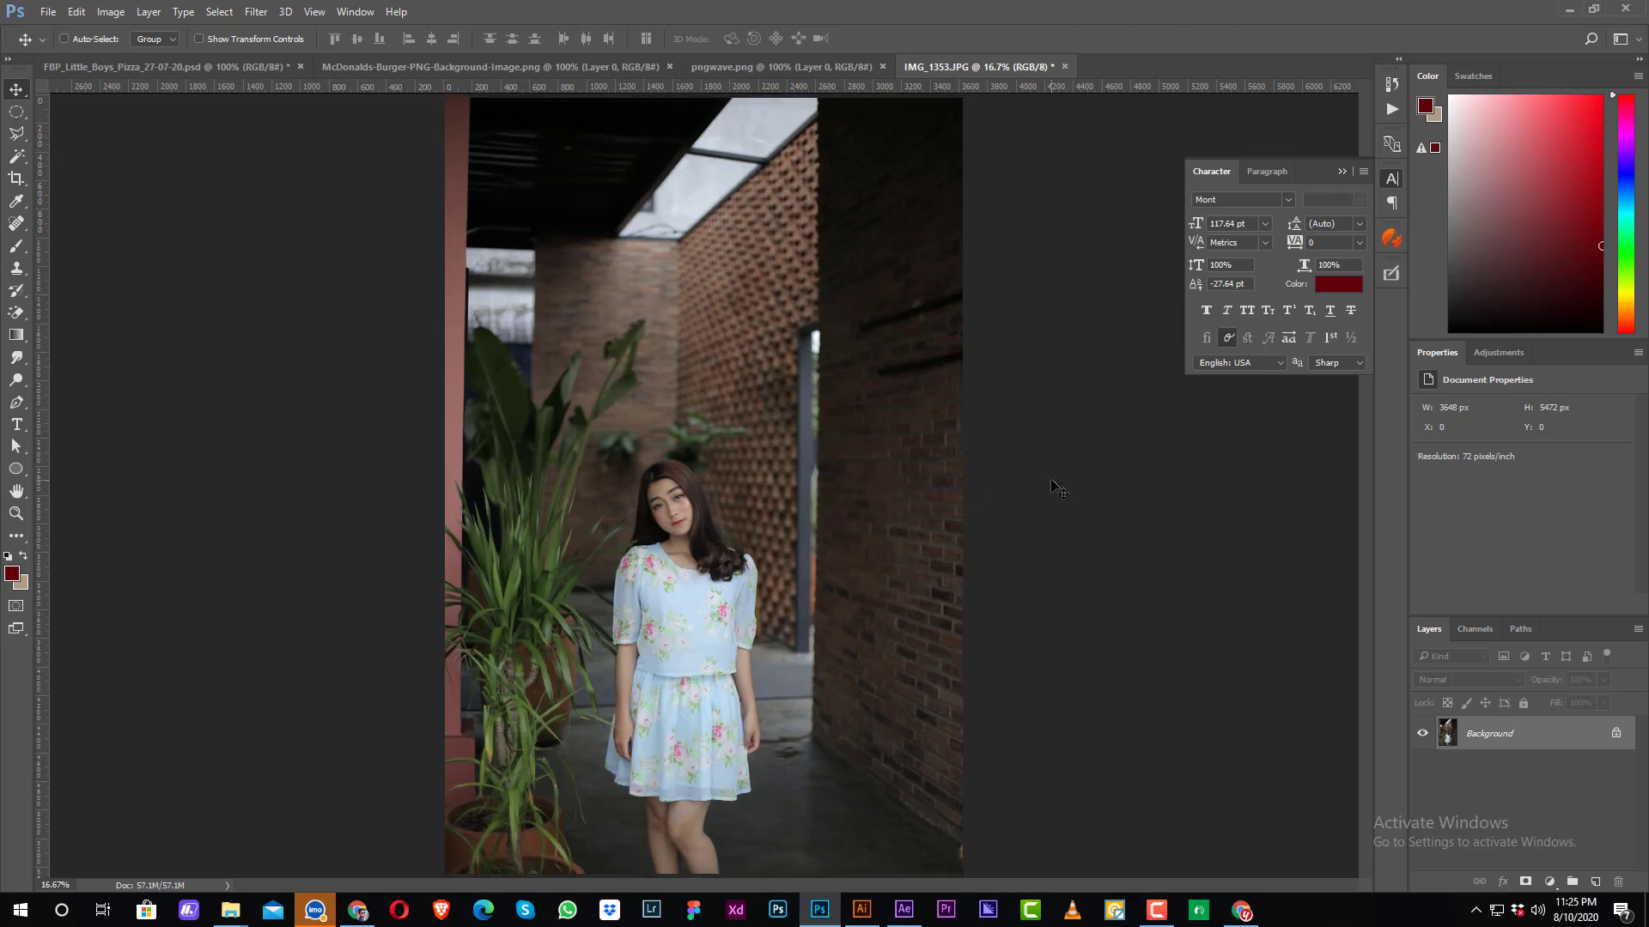
pyautogui.moveTo(731, 453); pyautogui.dragTo(783, 422)
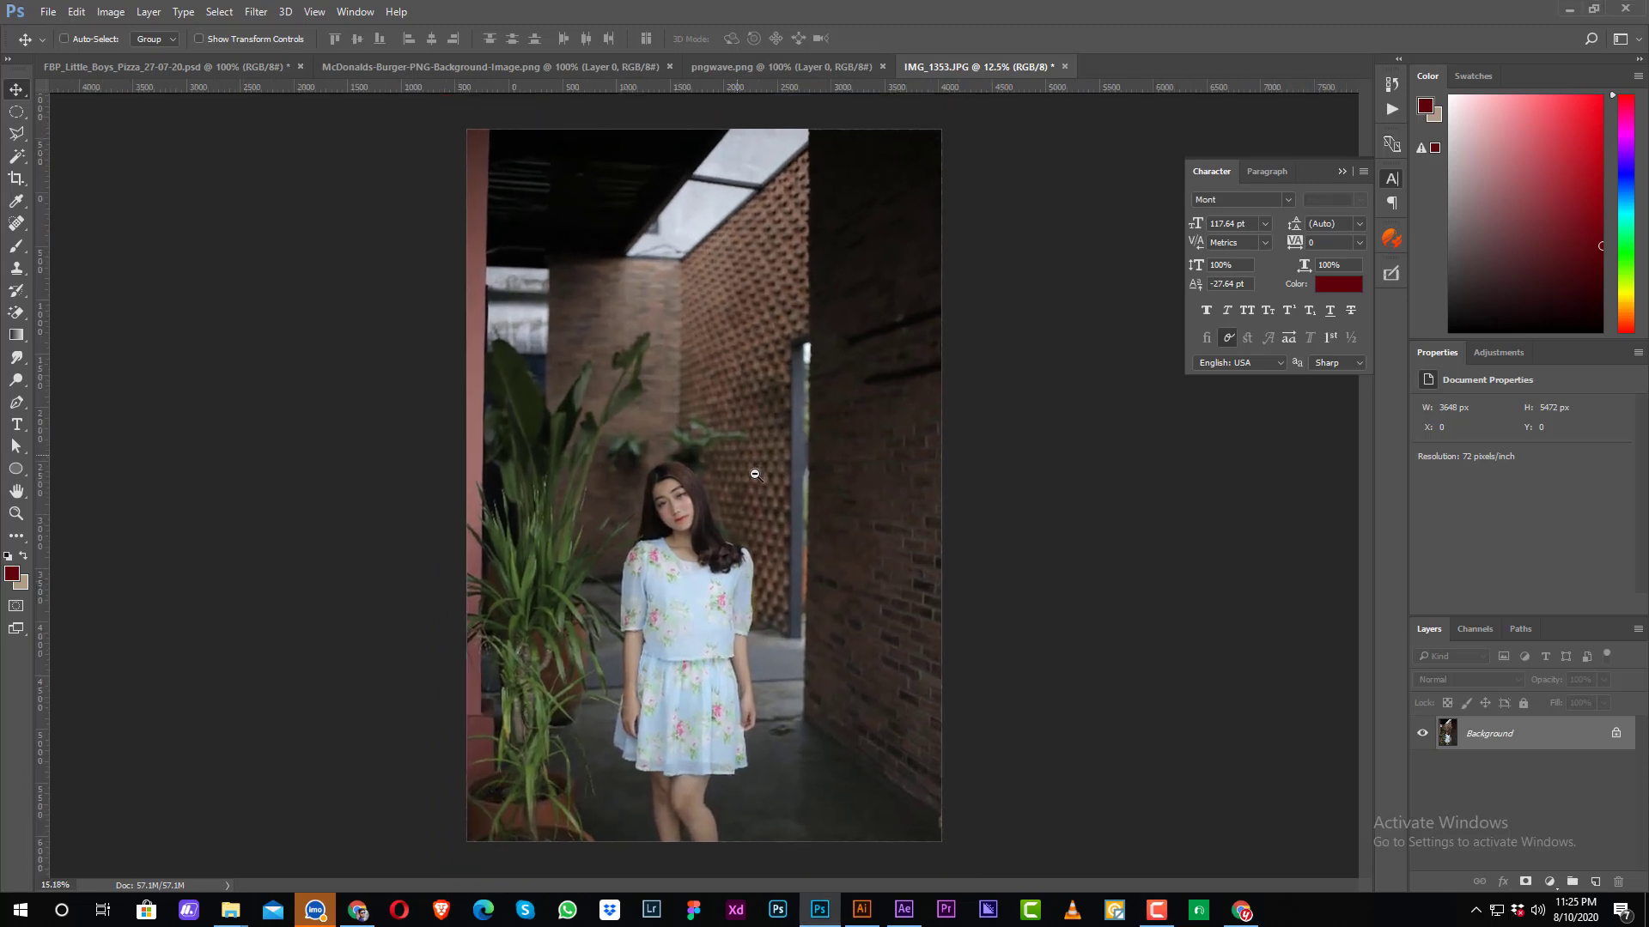
# Crop off the top, left and right edges, leaving a 3331 × 5143 px portrait
pyautogui.press('c')
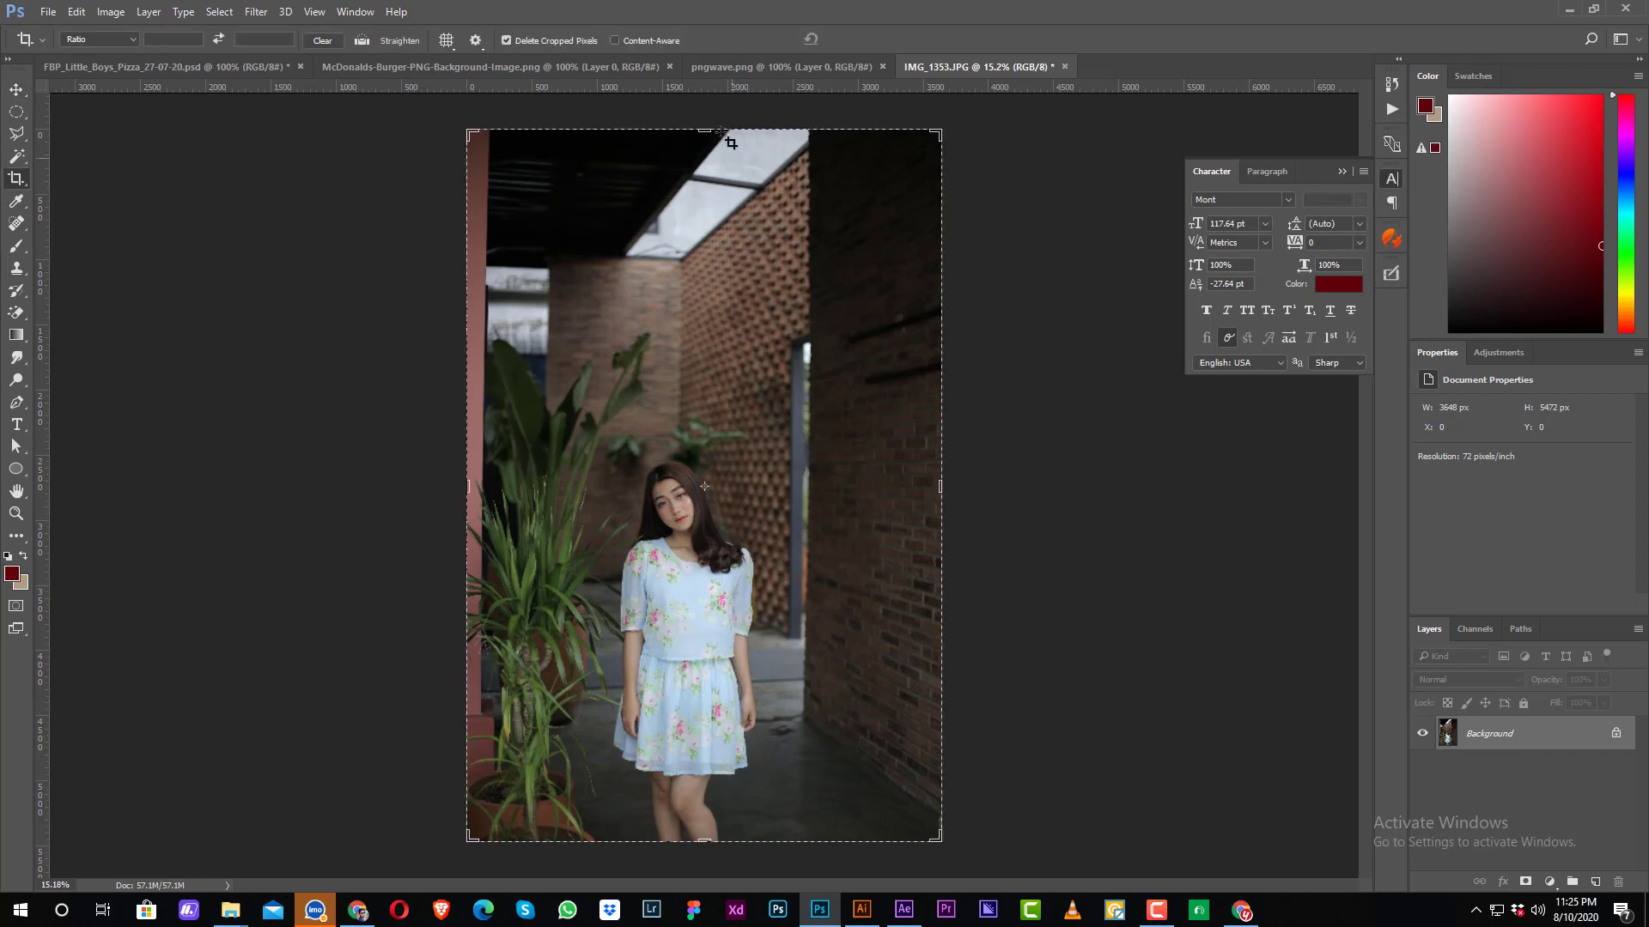
pyautogui.moveTo(711, 128); pyautogui.dragTo(712, 152)
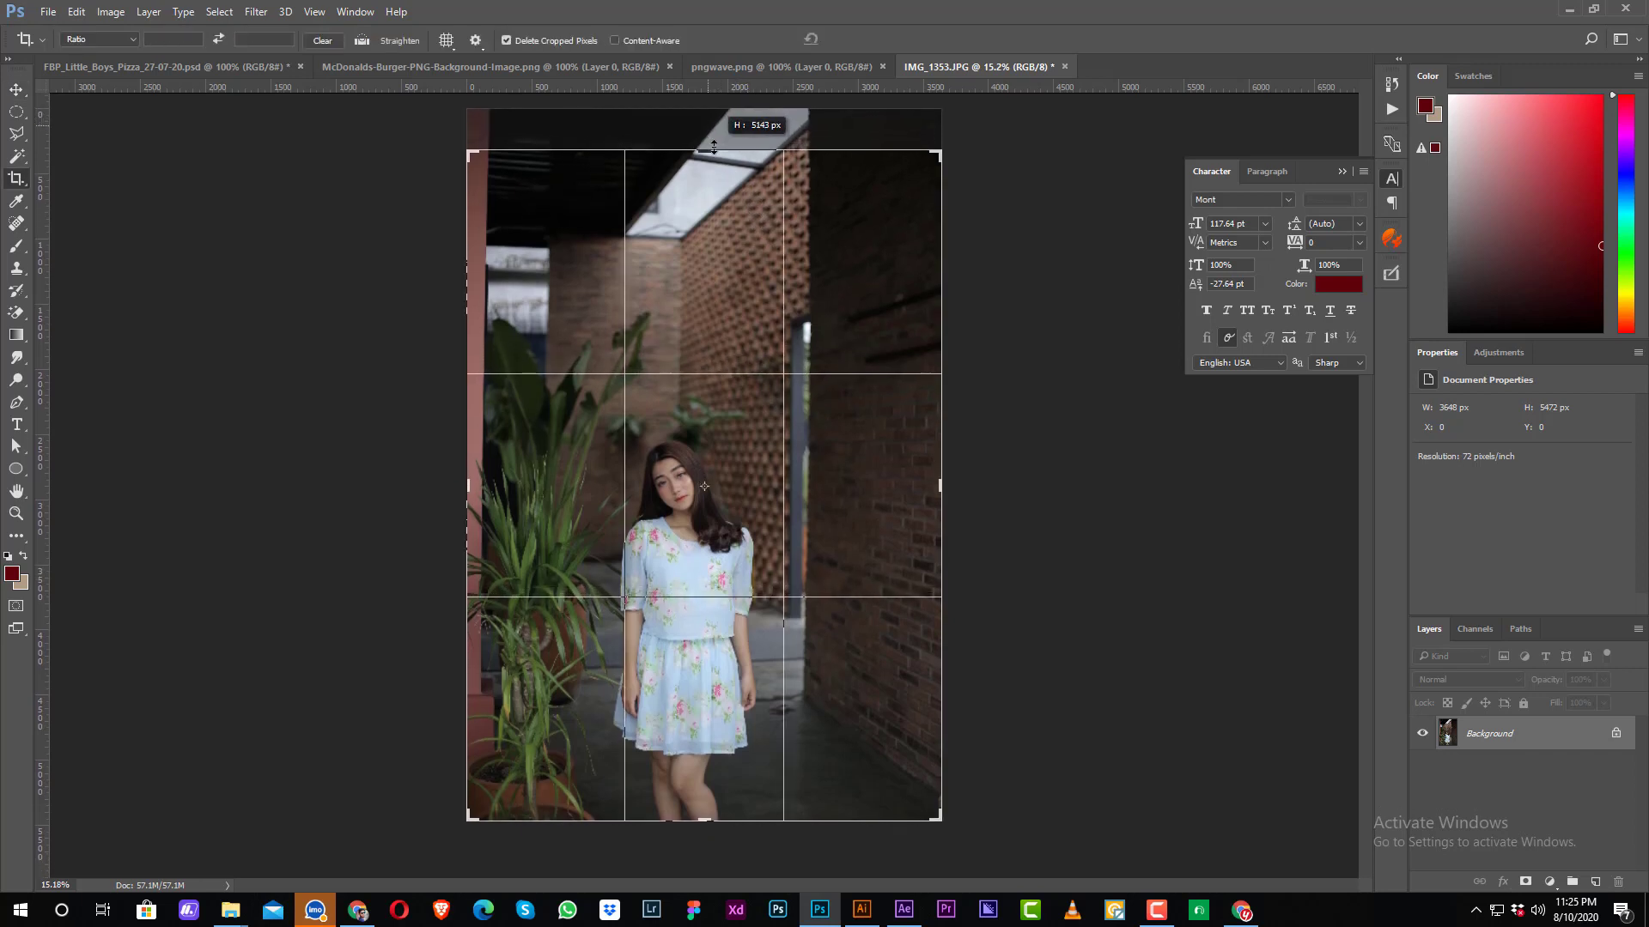
pyautogui.moveTo(458, 369); pyautogui.dragTo(474, 370)
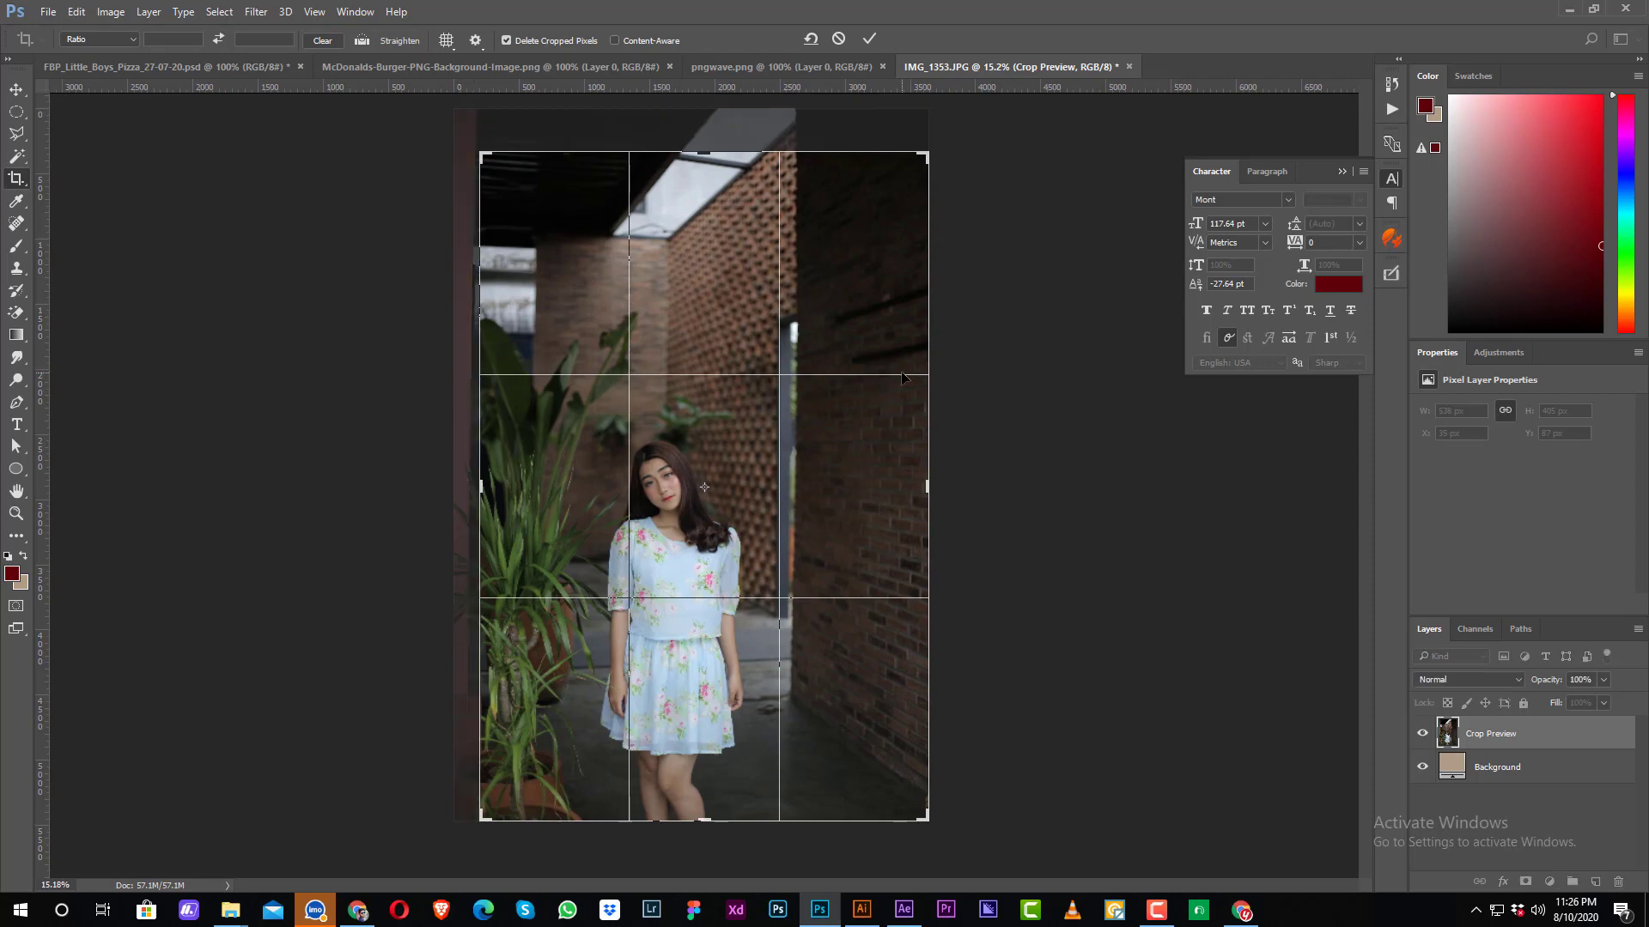
pyautogui.moveTo(934, 466); pyautogui.dragTo(917, 469)
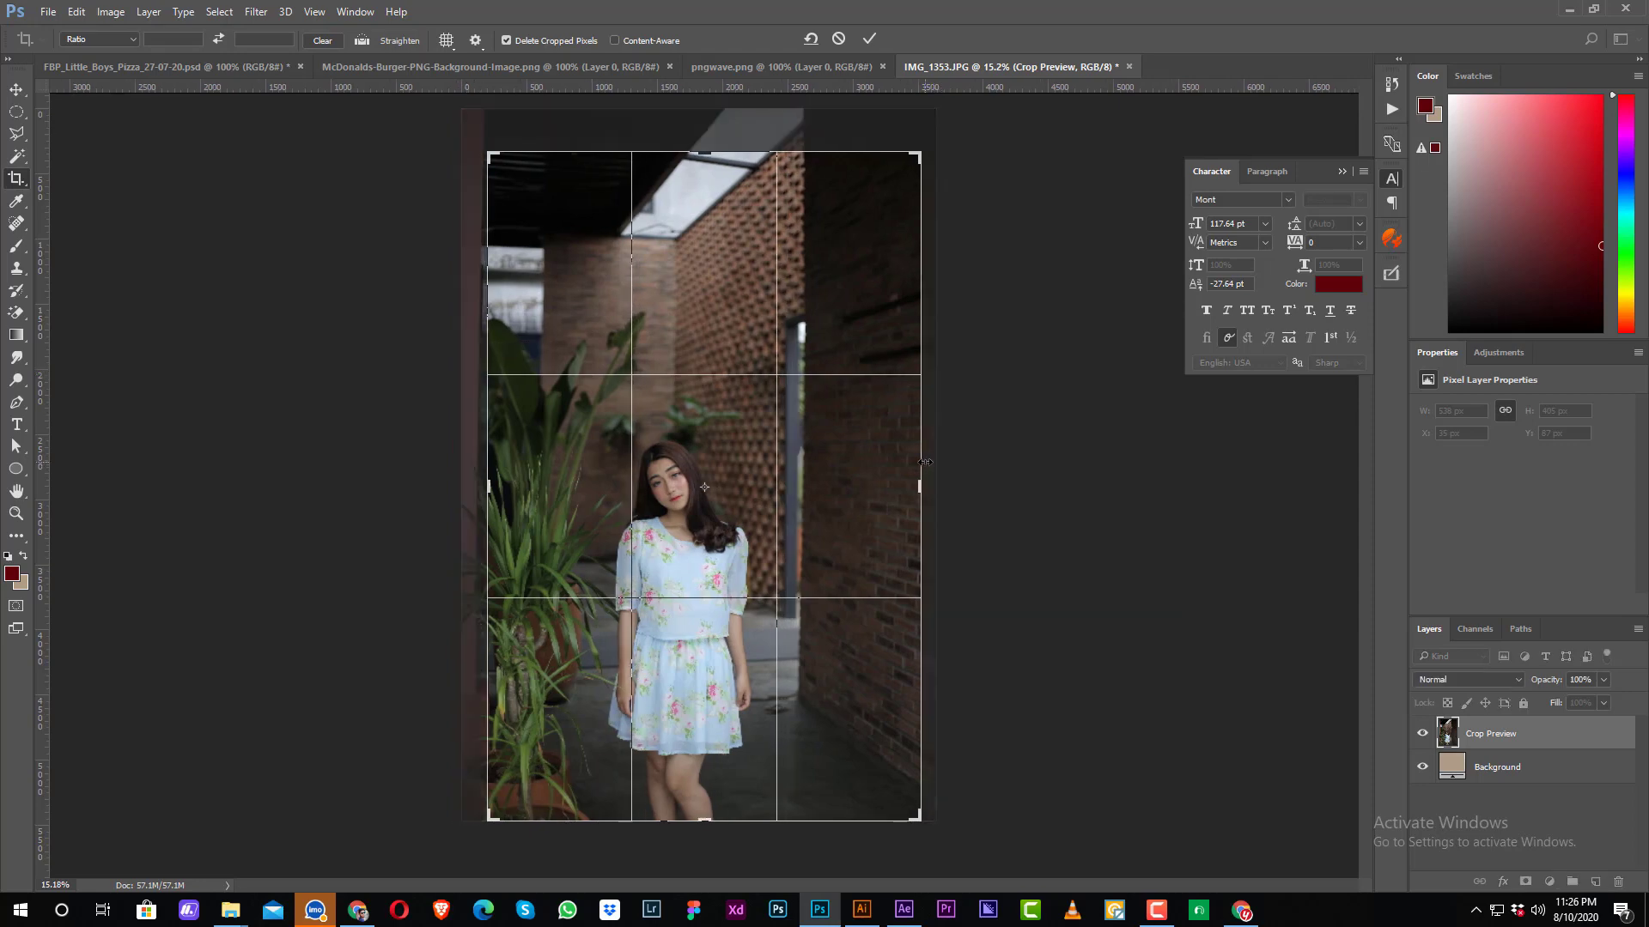
pyautogui.press('Return')
# Duplicate the background as Layer 1, convert it to a smart object, and apply Camera Raw Filter
pyautogui.keyDown('ctrl'); pyautogui.click(742, 385); pyautogui.keyUp('ctrl')
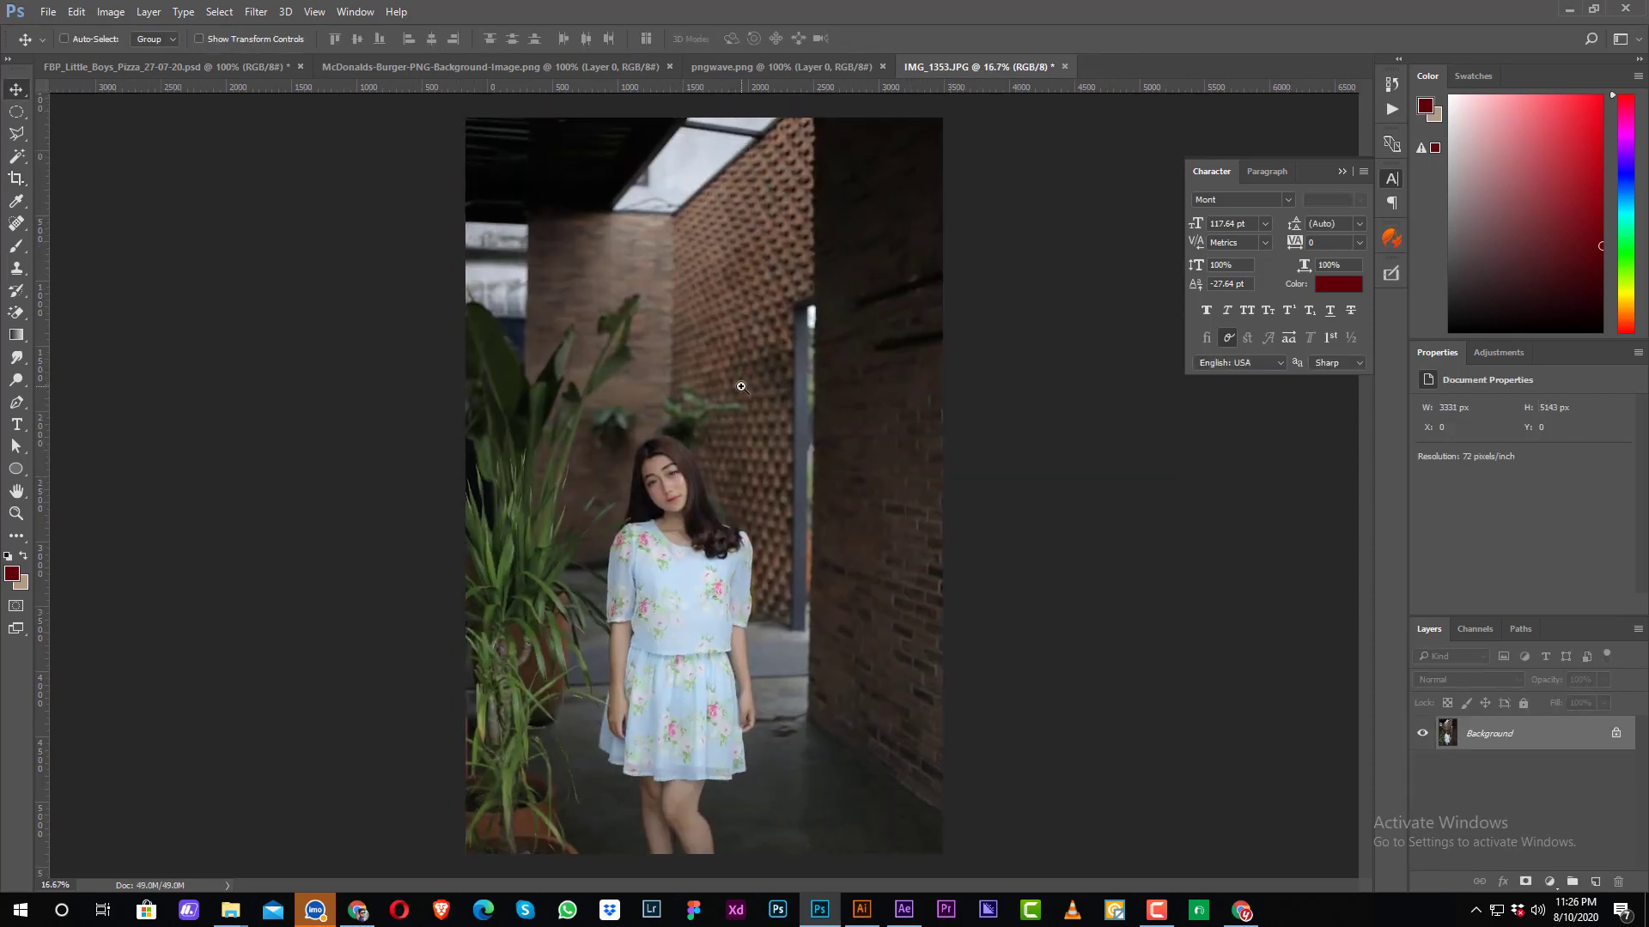
pyautogui.keyDown('ctrl'); pyautogui.click(718, 269); pyautogui.keyUp('ctrl')
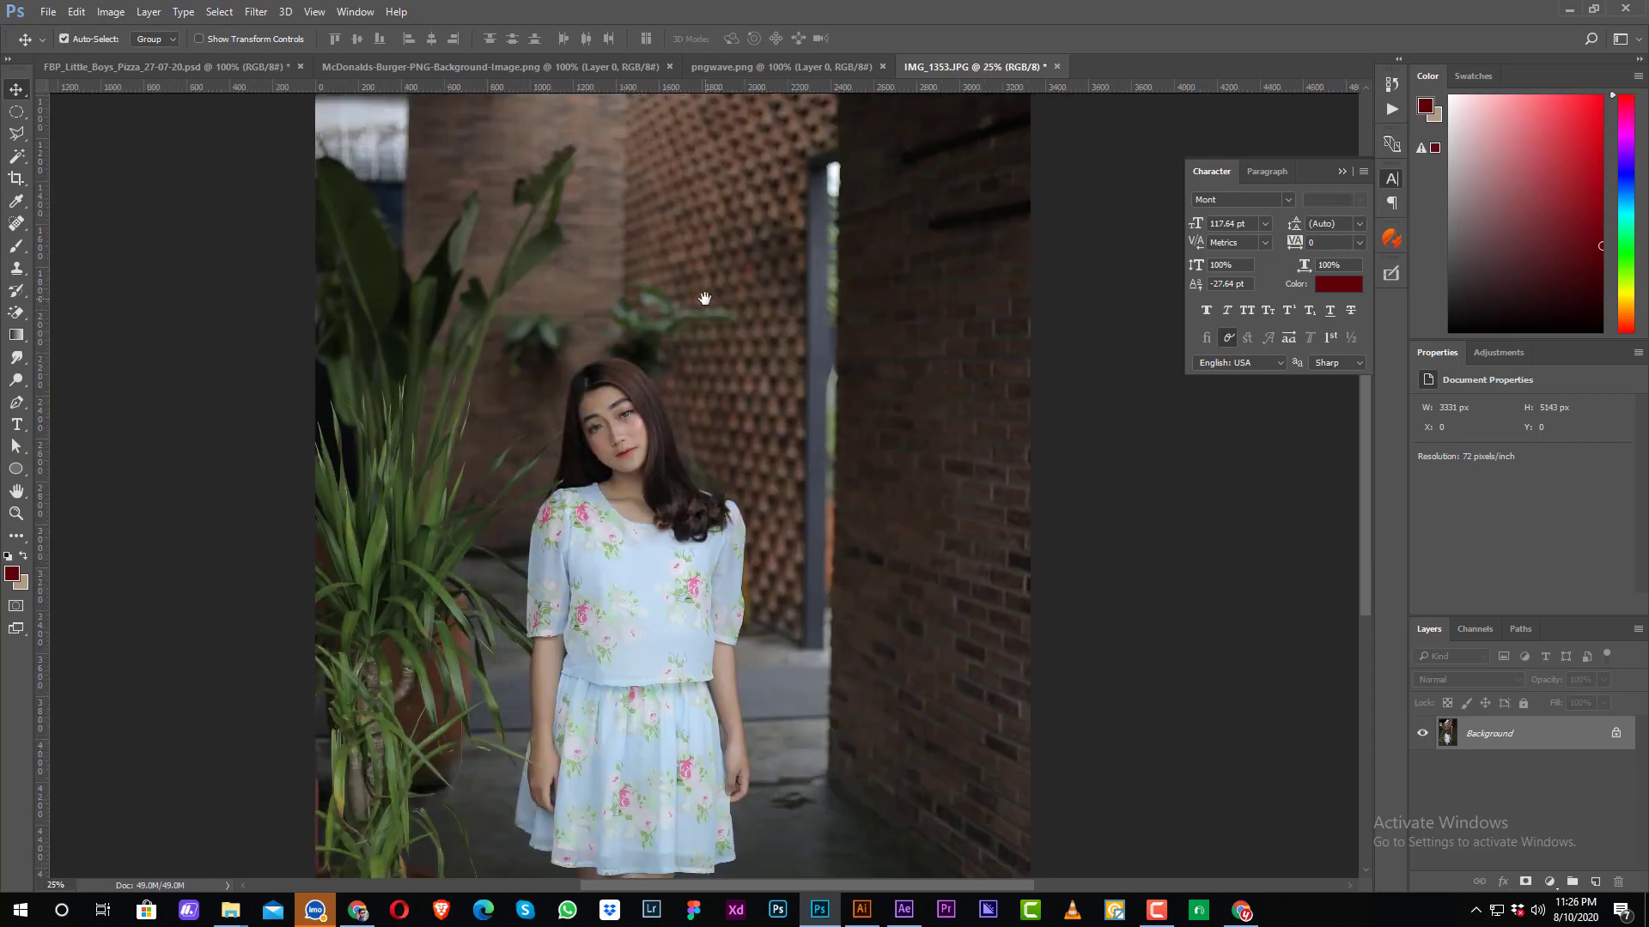
pyautogui.hotkey('ctrl', 'j')
pyautogui.rightClick(1511, 733)
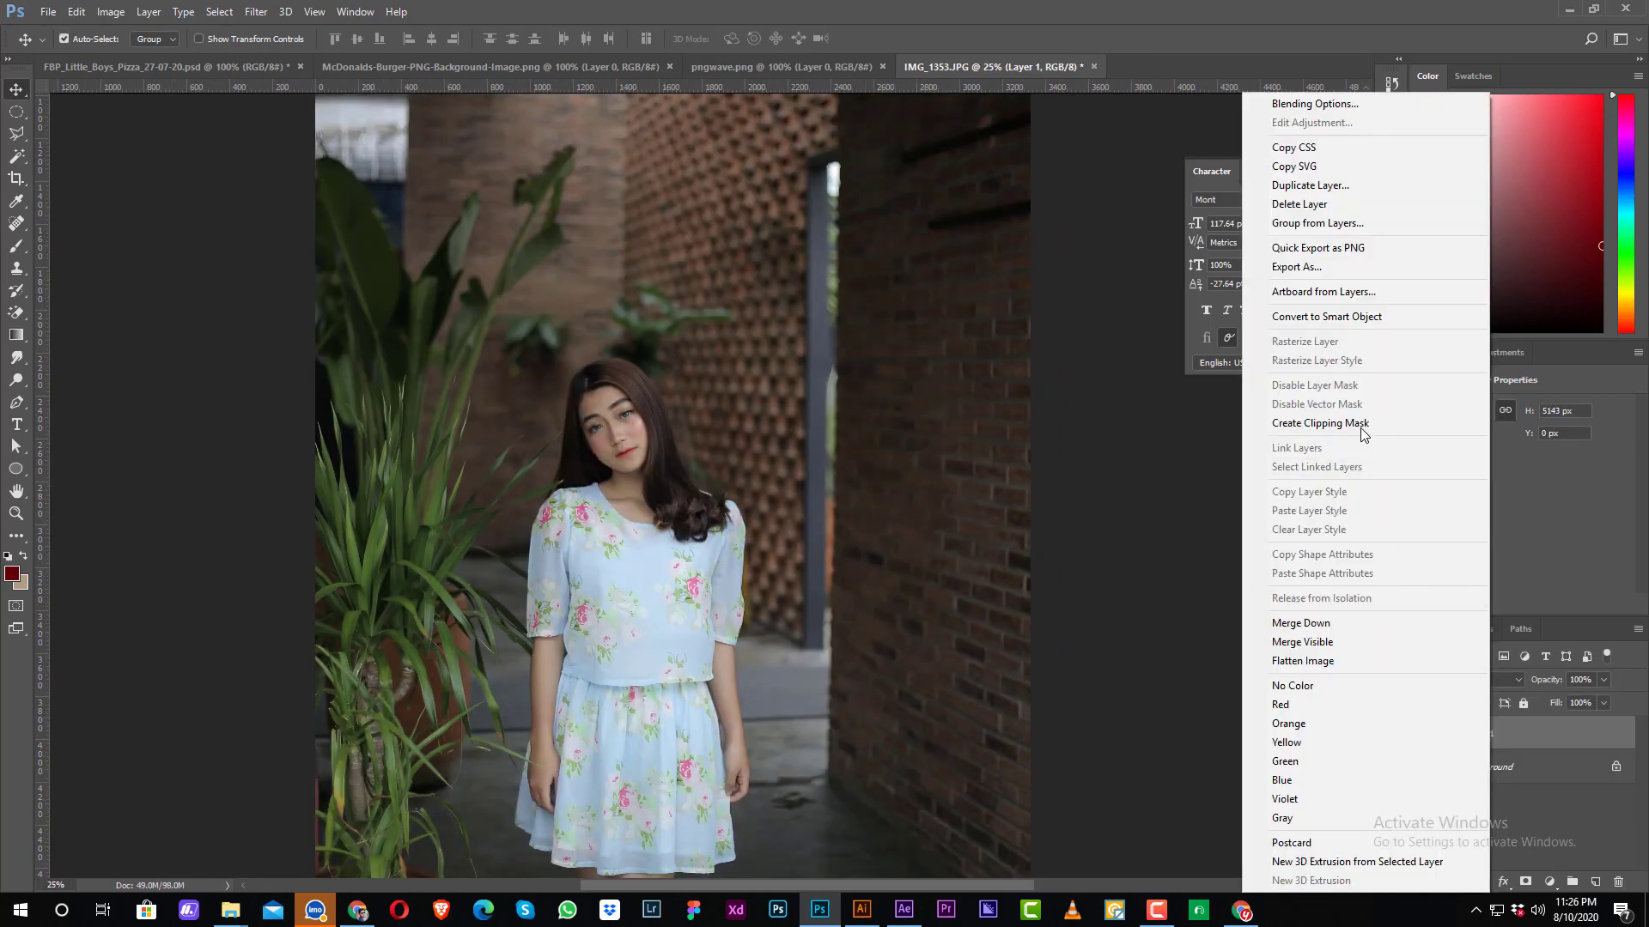
pyautogui.click(1305, 317)
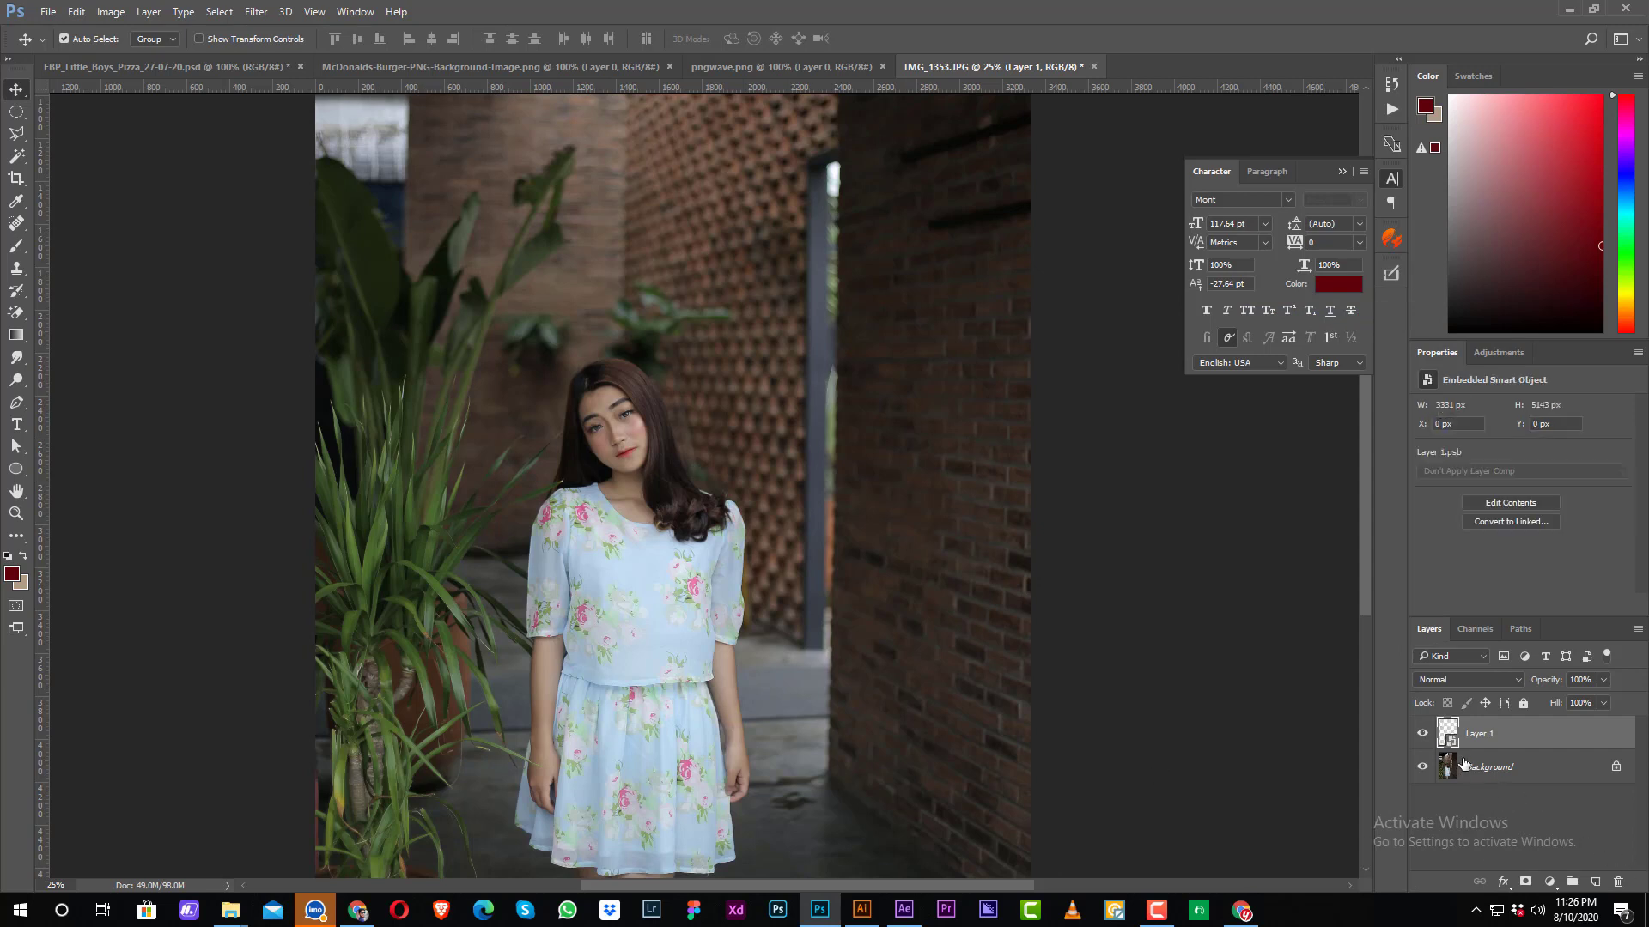
pyautogui.click(255, 12)
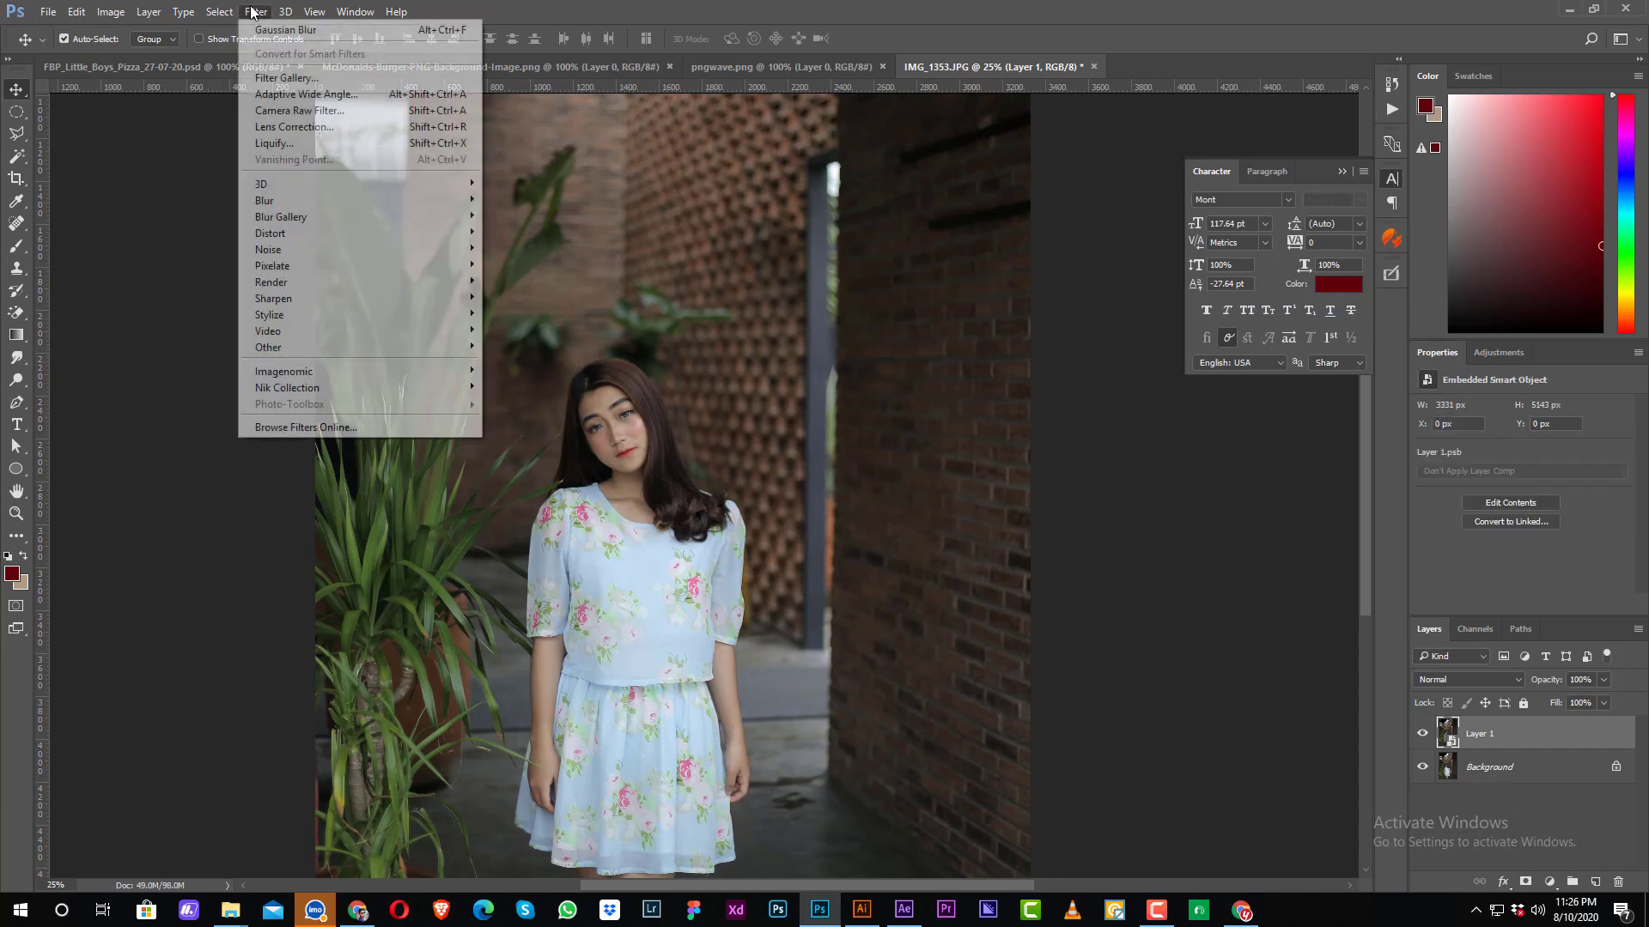
pyautogui.click(272, 115)
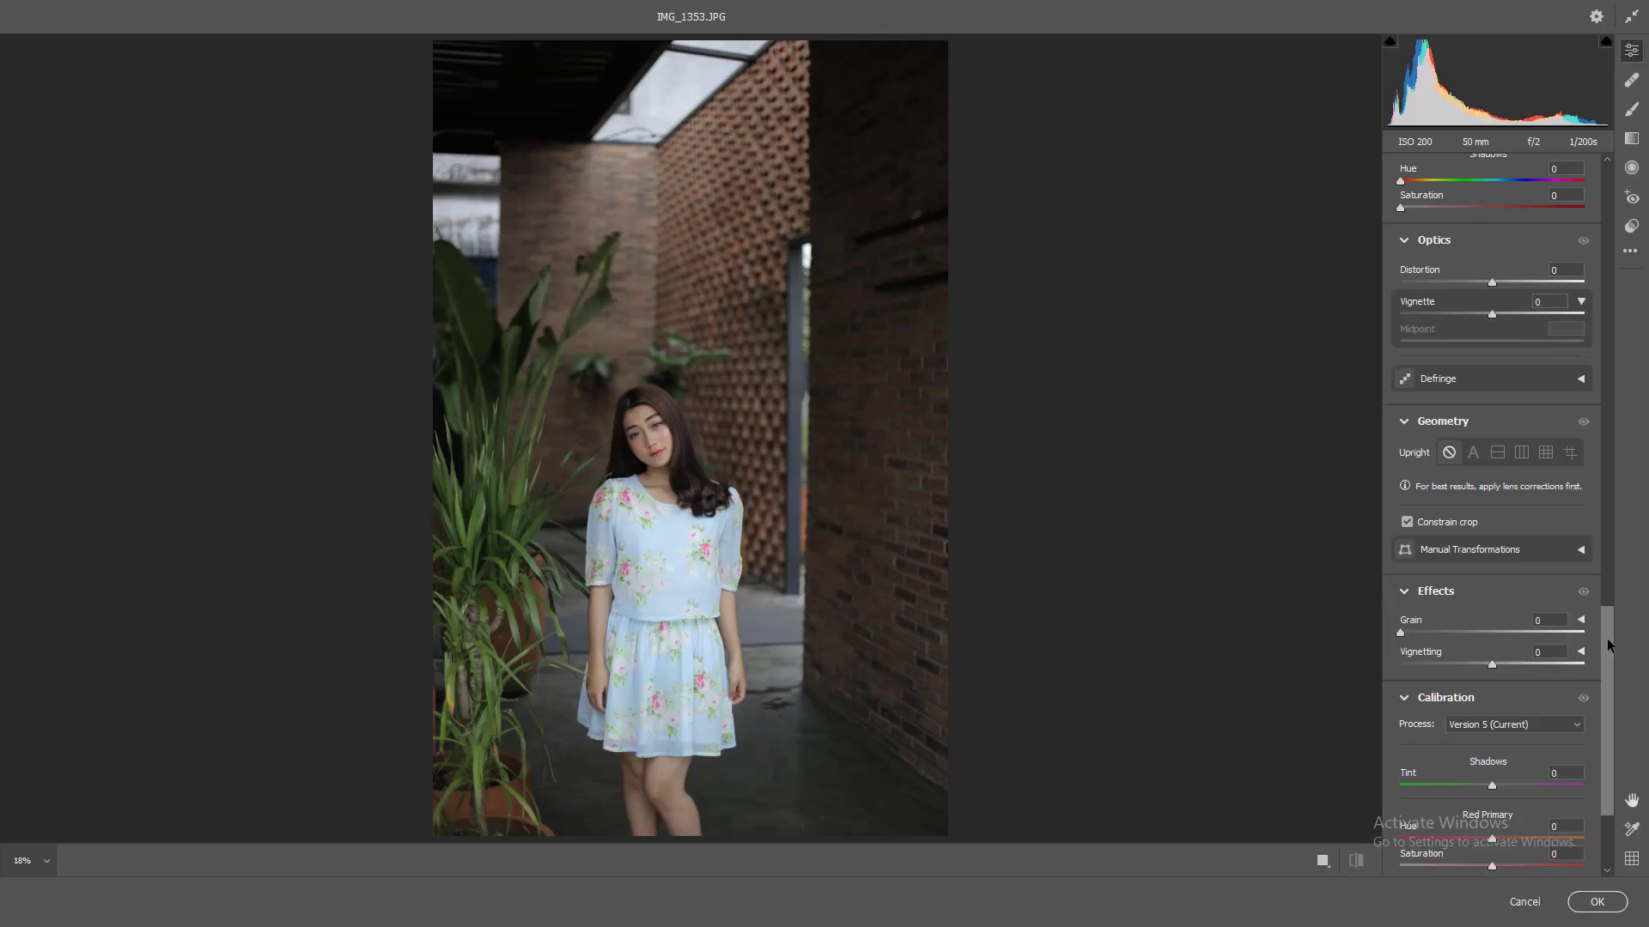
# Set Temperature +9, Tint +28, Contrast +32, Highlights -45, Shadows +33 and Whites -25
pyautogui.moveTo(1608, 646); pyautogui.dragTo(1608, 179)
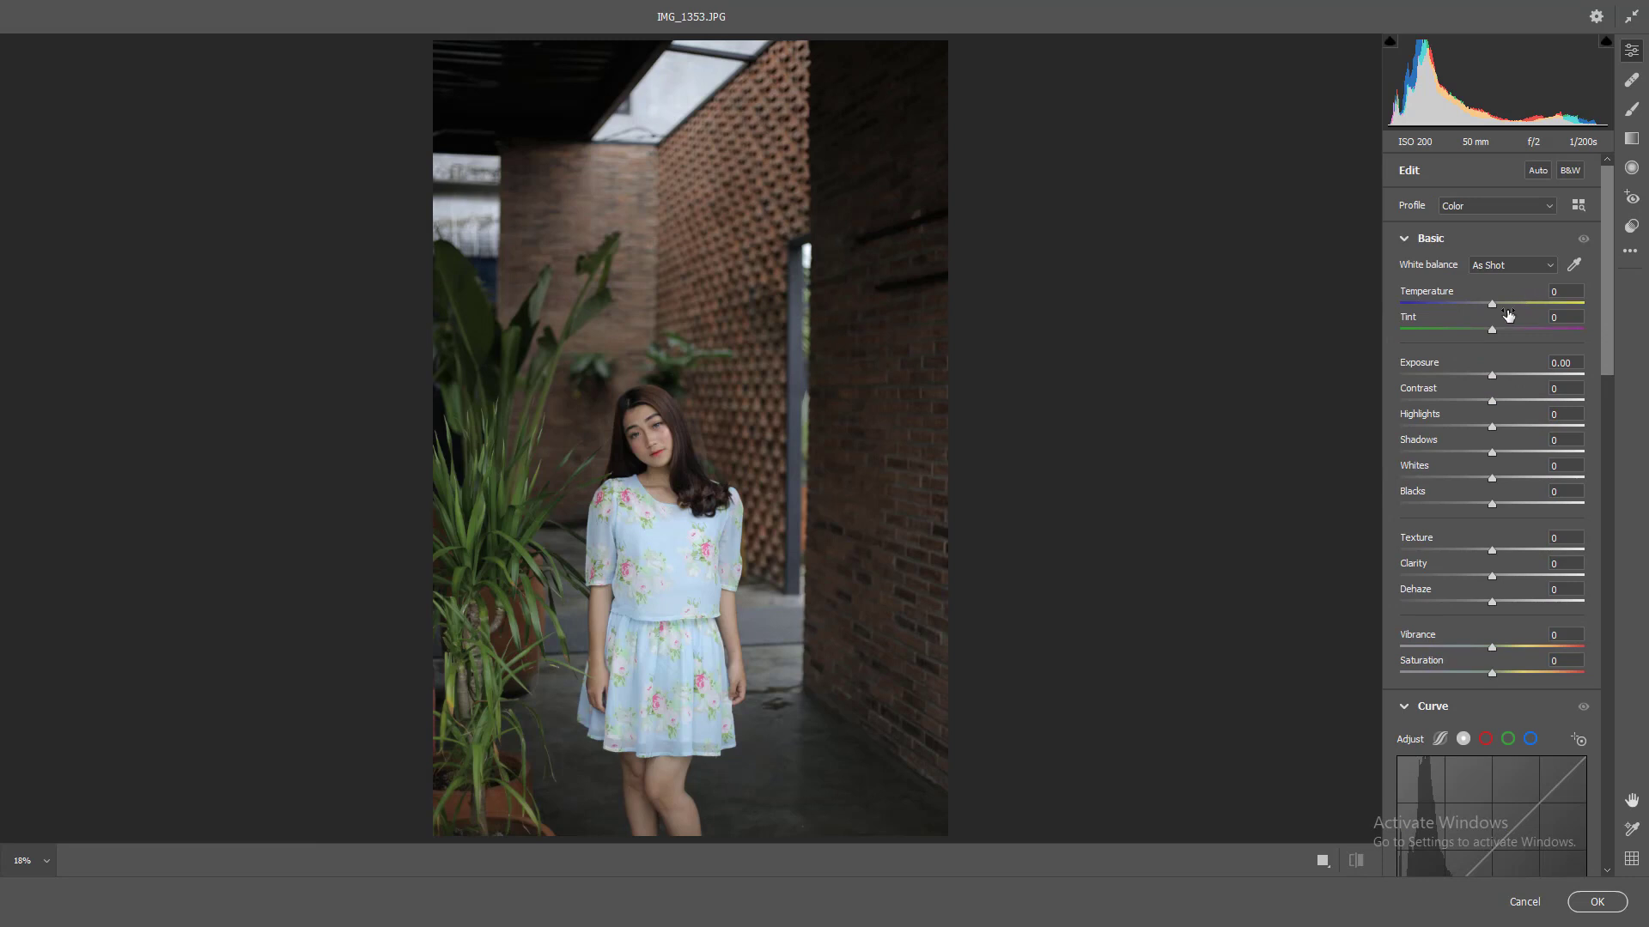
pyautogui.moveTo(1492, 302); pyautogui.dragTo(1516, 330)
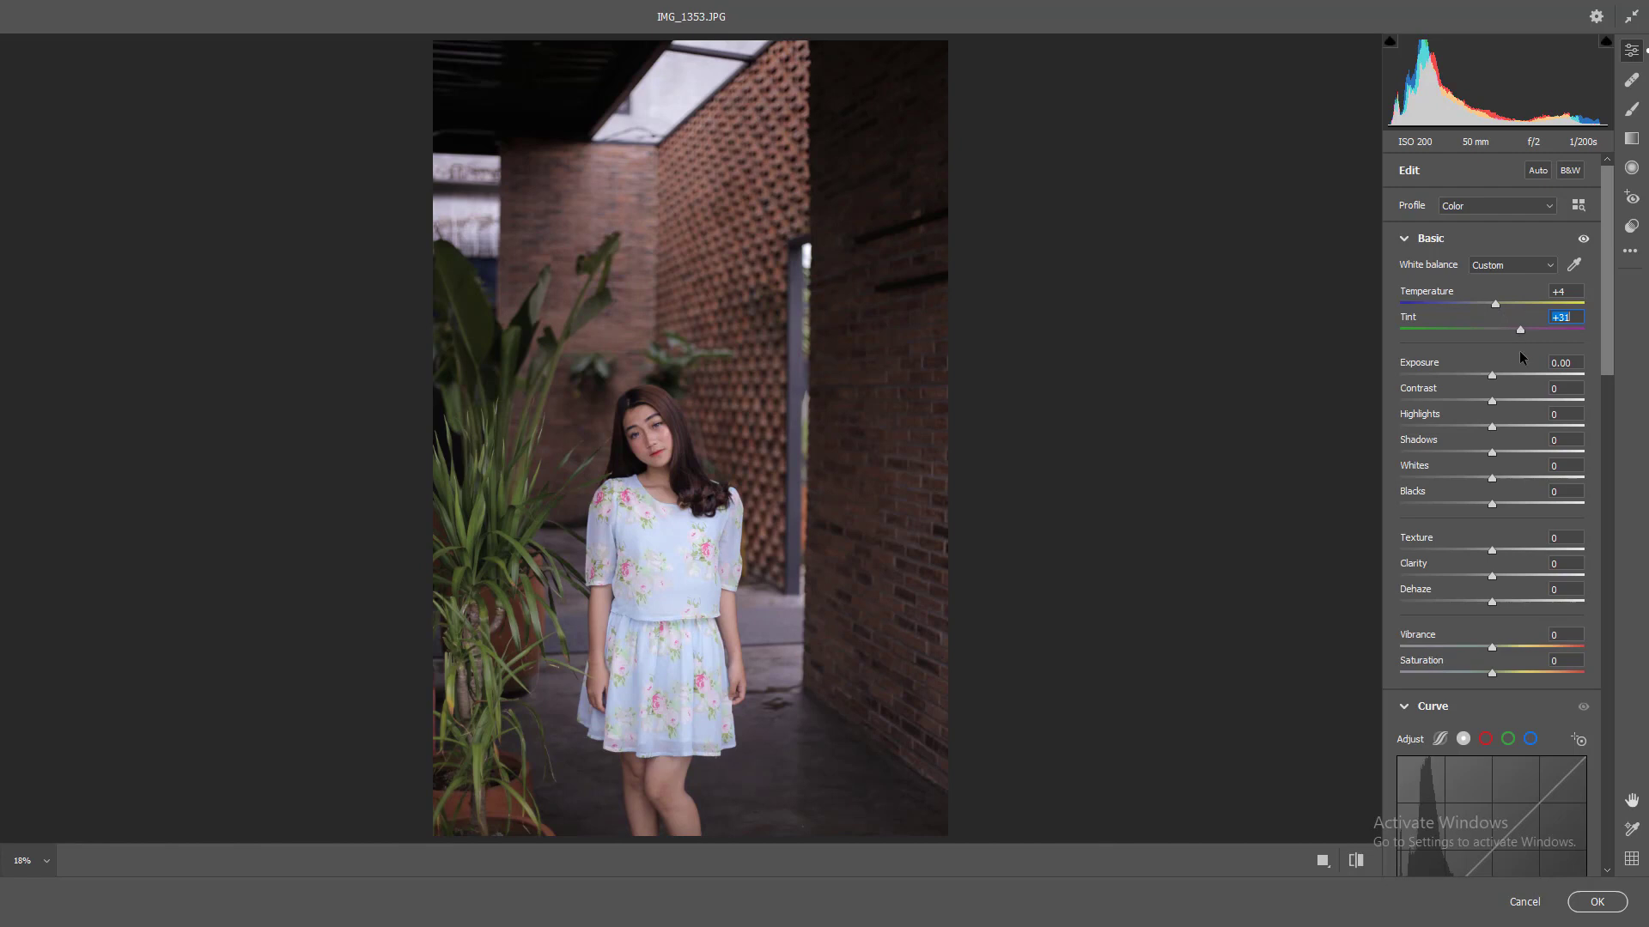
pyautogui.moveTo(1509, 400)
pyautogui.mouseDown()
pyautogui.moveTo(1451, 426)
pyautogui.moveTo(1522, 452)
pyautogui.moveTo(1468, 478)
pyautogui.mouseUp()
pyautogui.moveTo(1521, 329); pyautogui.dragTo(1503, 302)
pyautogui.click(1498, 302)
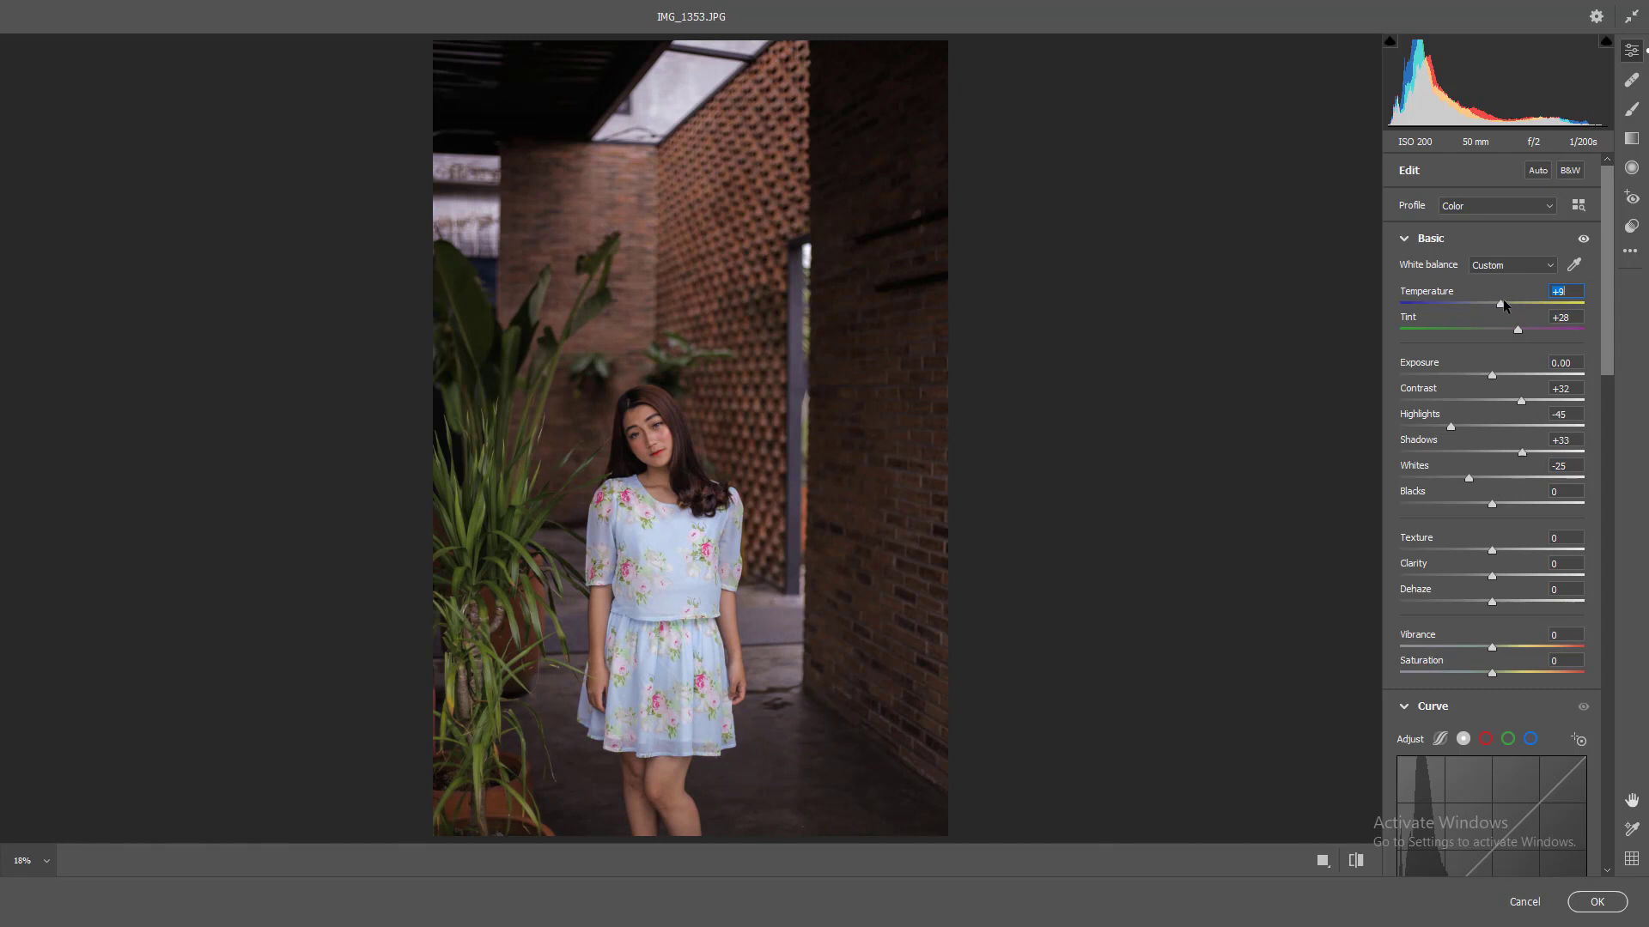
# Set Clarity +24, Vibrance -8 and Saturation +2 in the Basic panel
pyautogui.moveTo(734, 662)
pyautogui.mouseDown()
pyautogui.moveTo(733, 584)
pyautogui.moveTo(734, 603)
pyautogui.mouseUp()
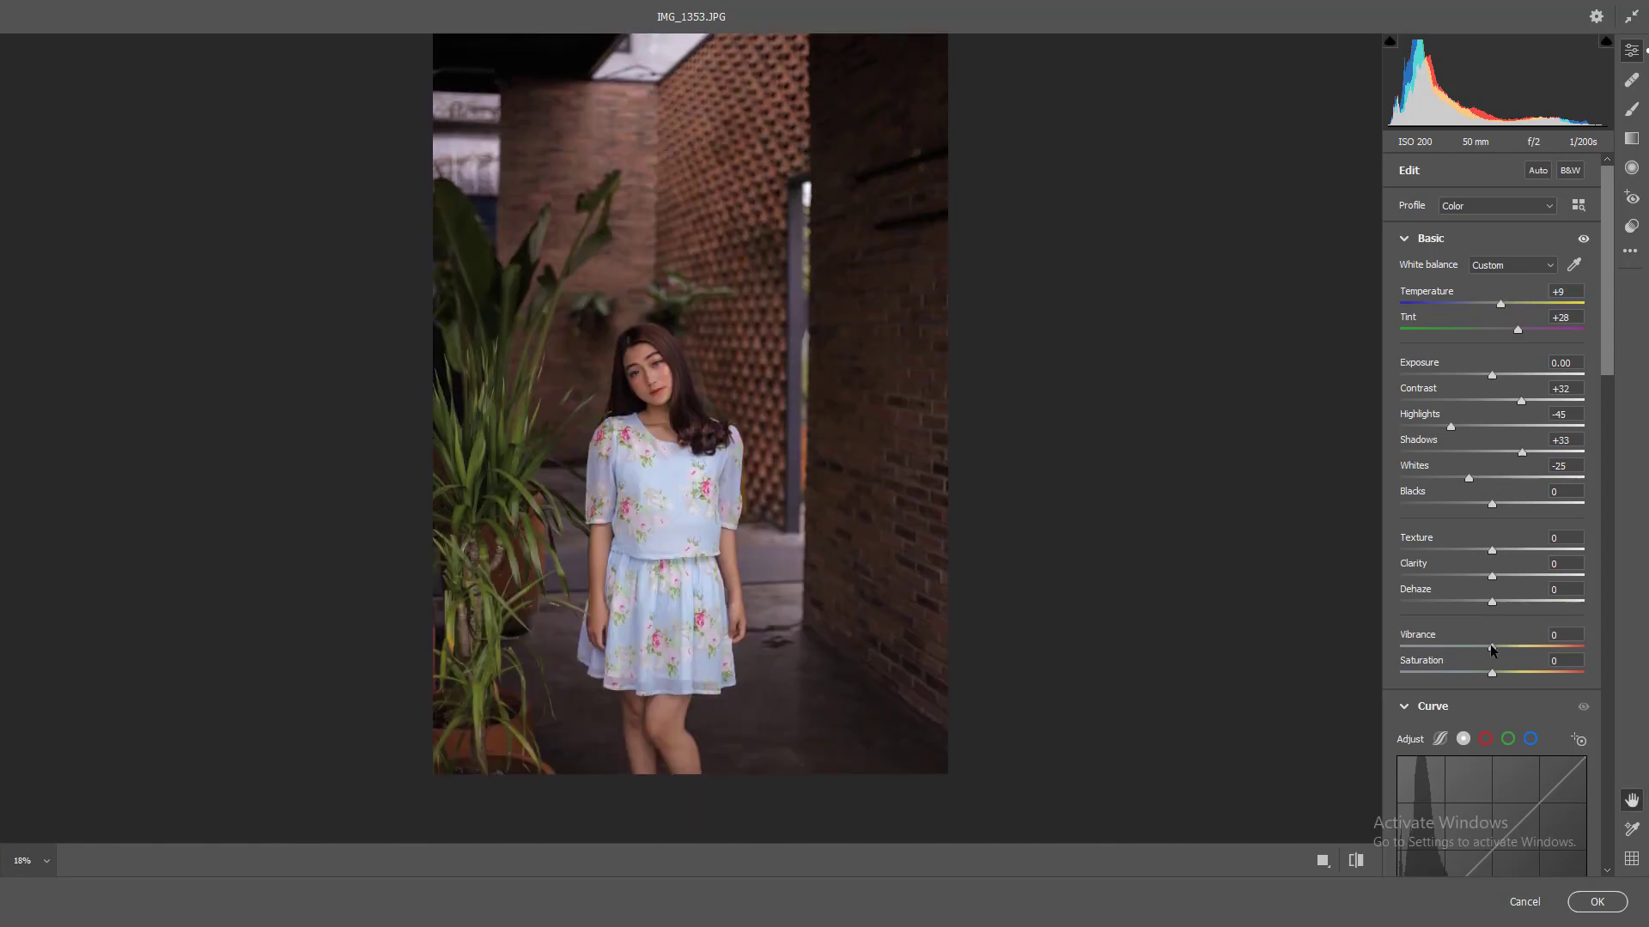
pyautogui.moveTo(1492, 650); pyautogui.dragTo(1484, 650)
pyautogui.moveTo(1491, 575); pyautogui.dragTo(1512, 574)
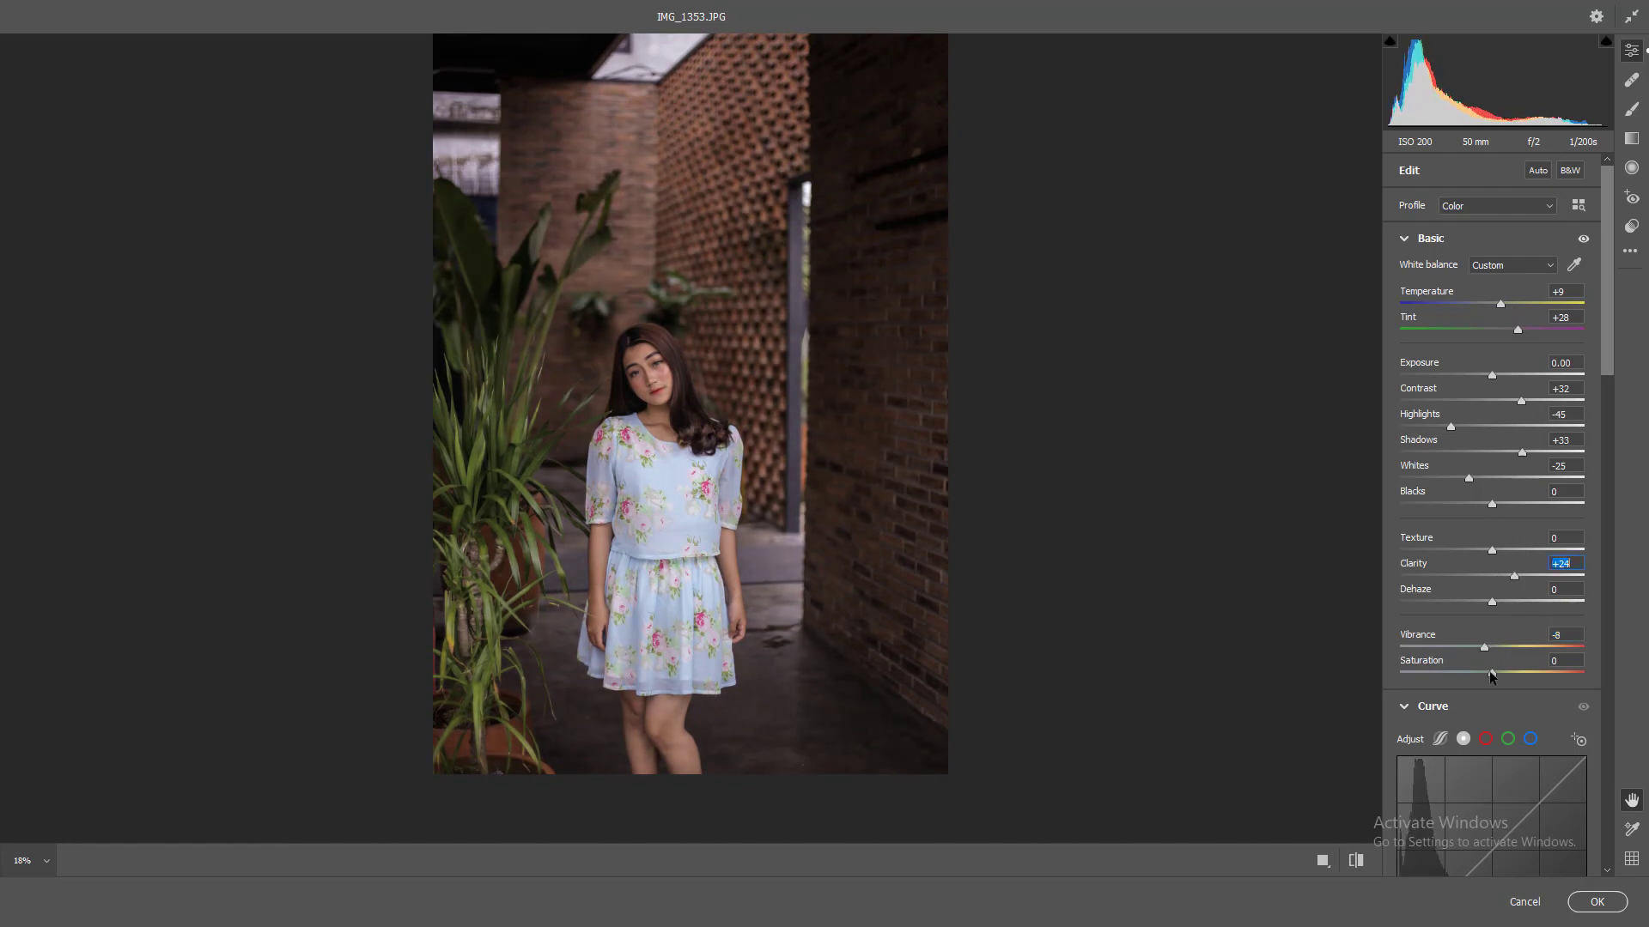
pyautogui.moveTo(1491, 672); pyautogui.dragTo(1498, 672)
# Add a midpoint to the point curve and lift the black point to 3/10
pyautogui.scroll(-1, 1498, 675)
pyautogui.scroll(-2, 1490, 674)
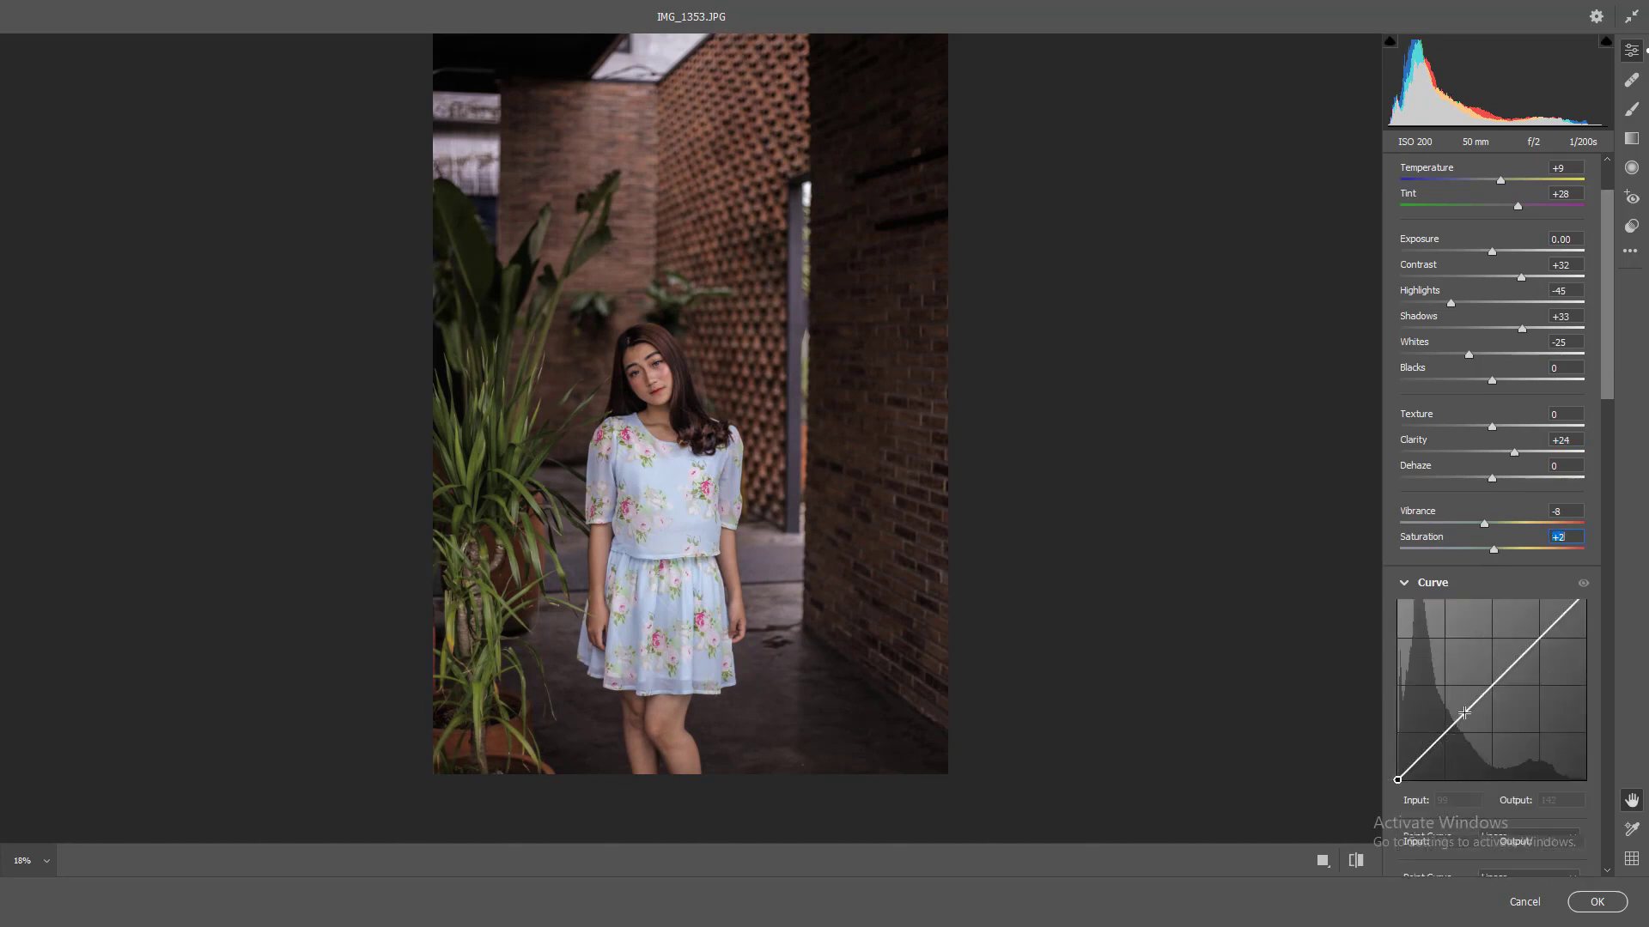
pyautogui.scroll(-1, 1476, 673)
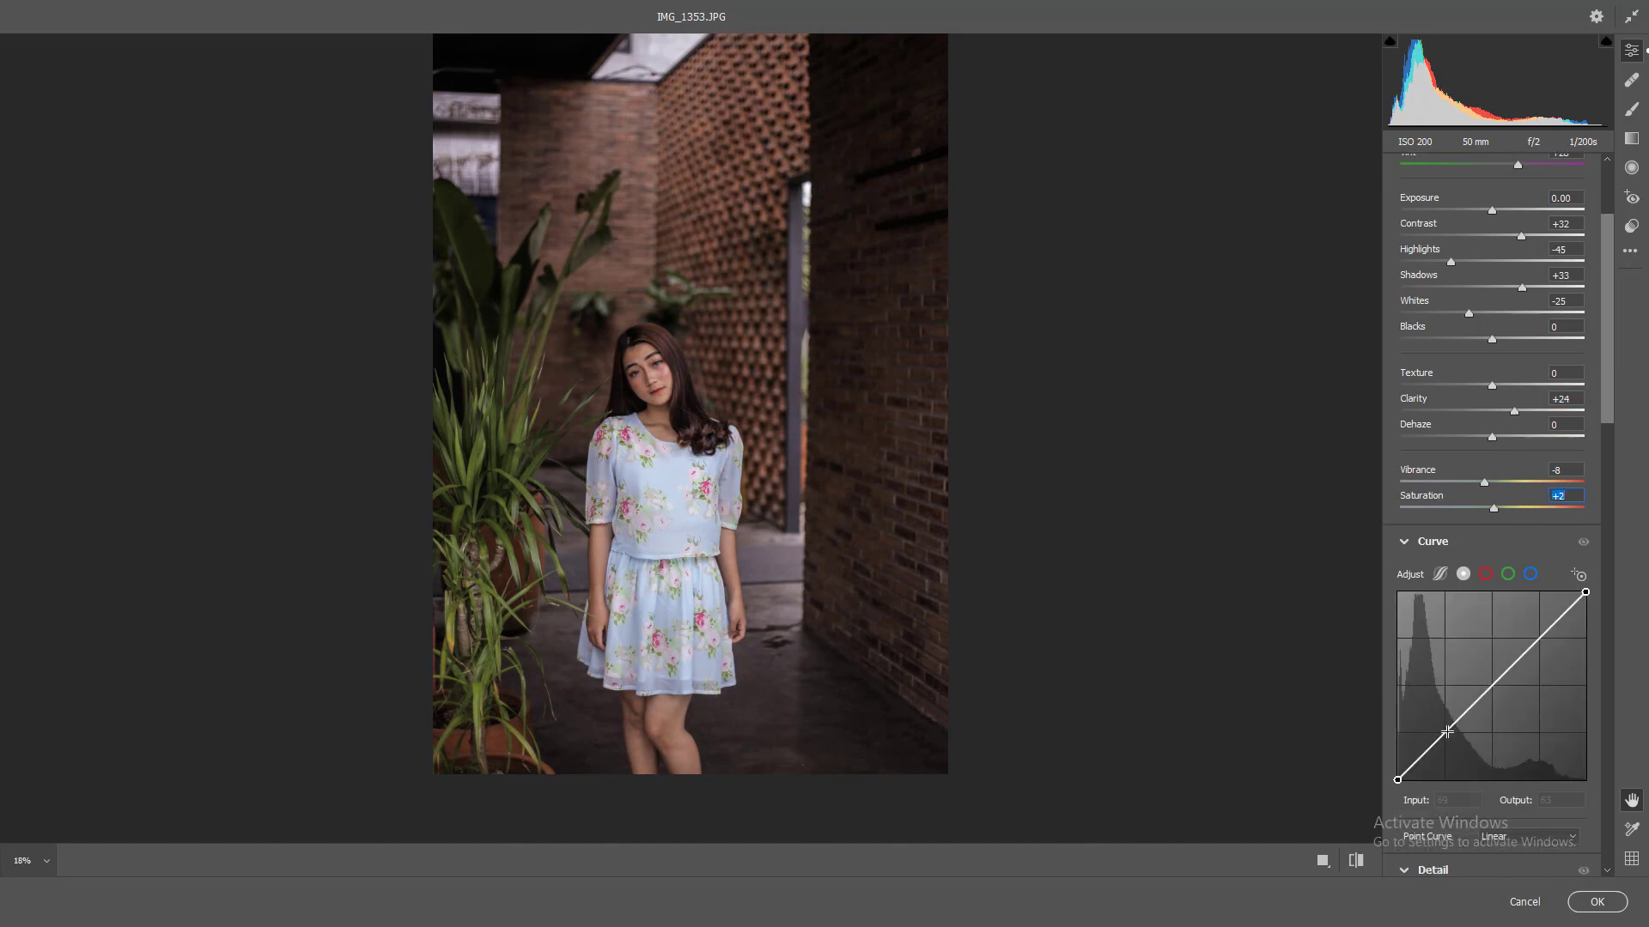
pyautogui.click(1444, 735)
pyautogui.moveTo(1403, 773); pyautogui.dragTo(1400, 772)
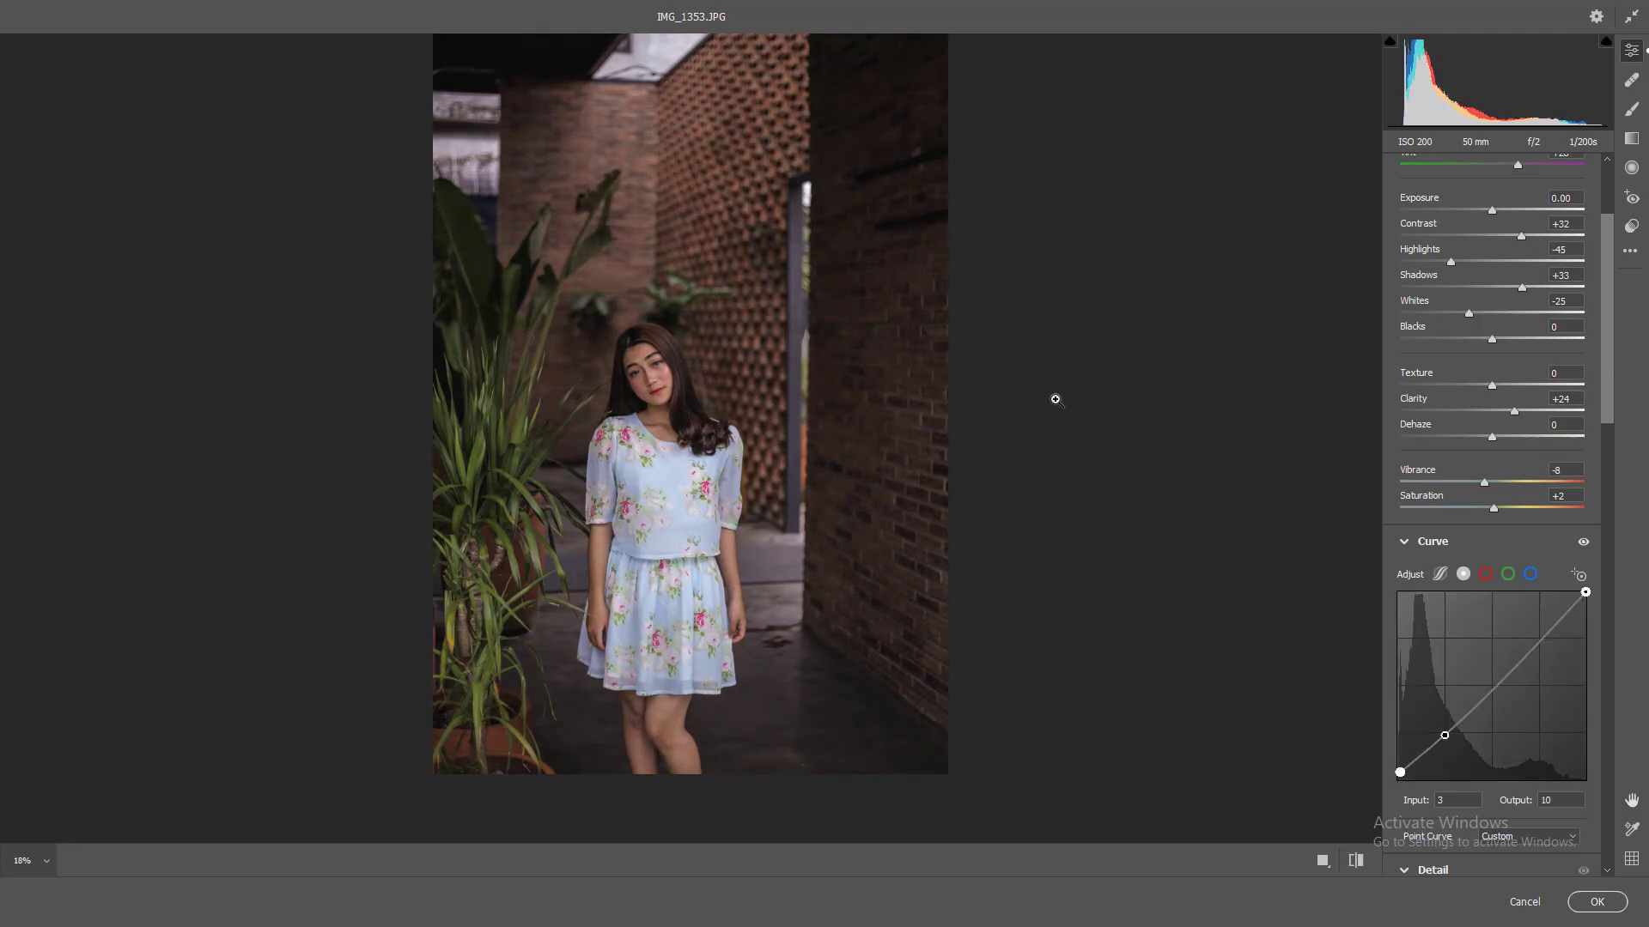
# Set Sharpening to 15 in the Detail panel
pyautogui.scroll(-3, 1473, 679)
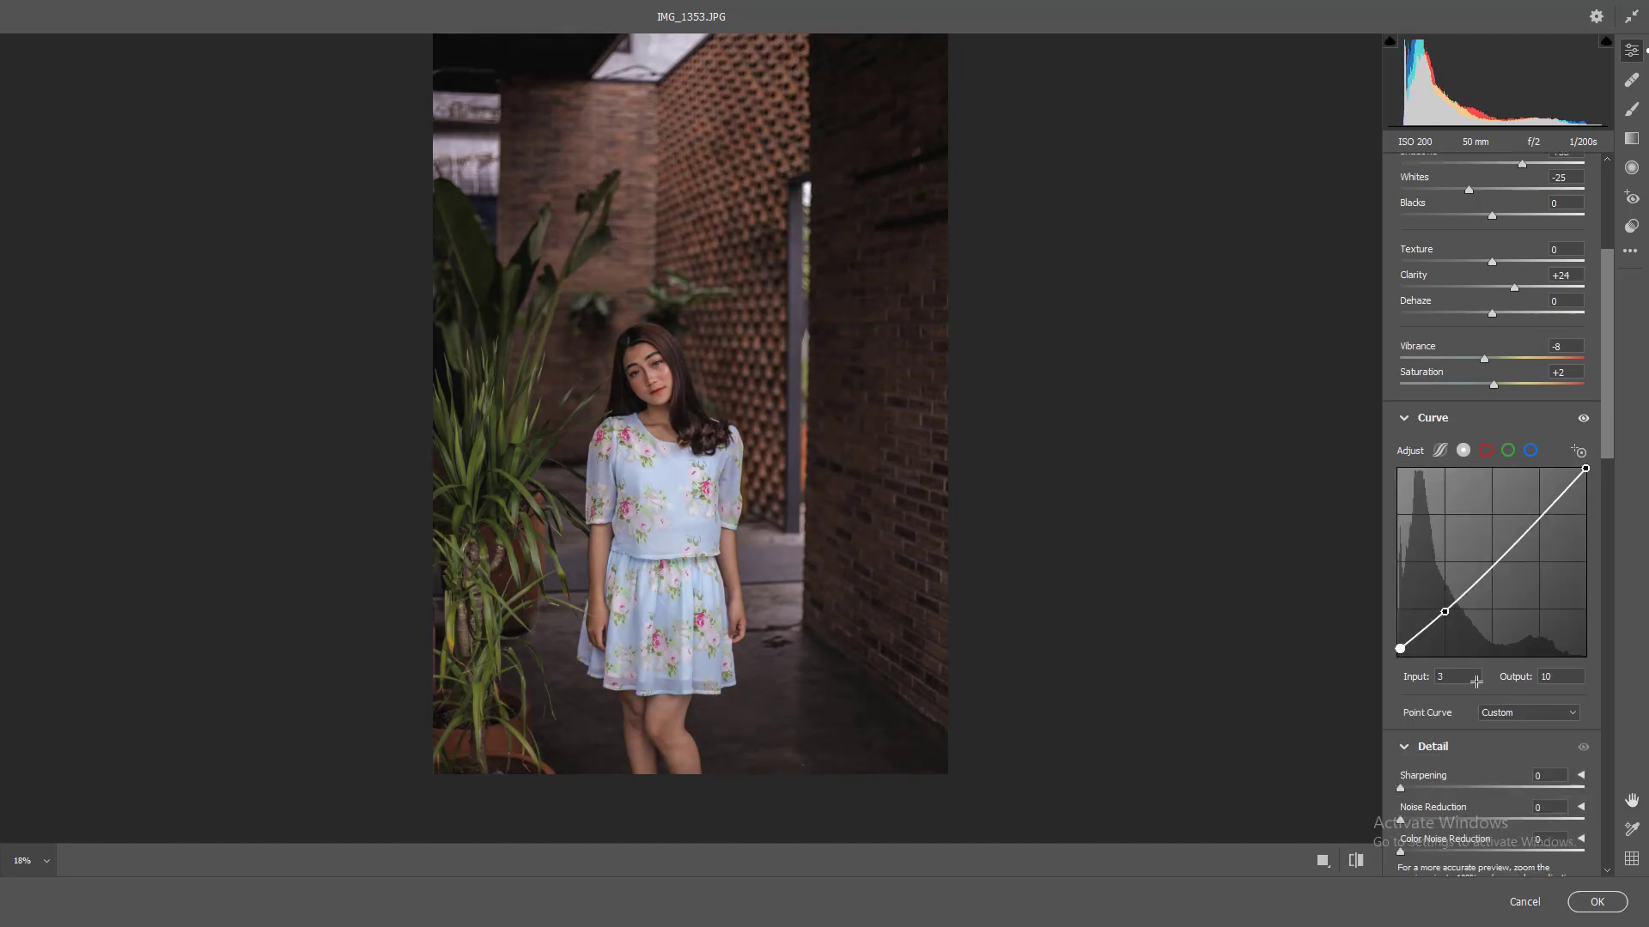
pyautogui.scroll(-2, 1475, 682)
pyautogui.moveTo(1399, 705); pyautogui.dragTo(1419, 705)
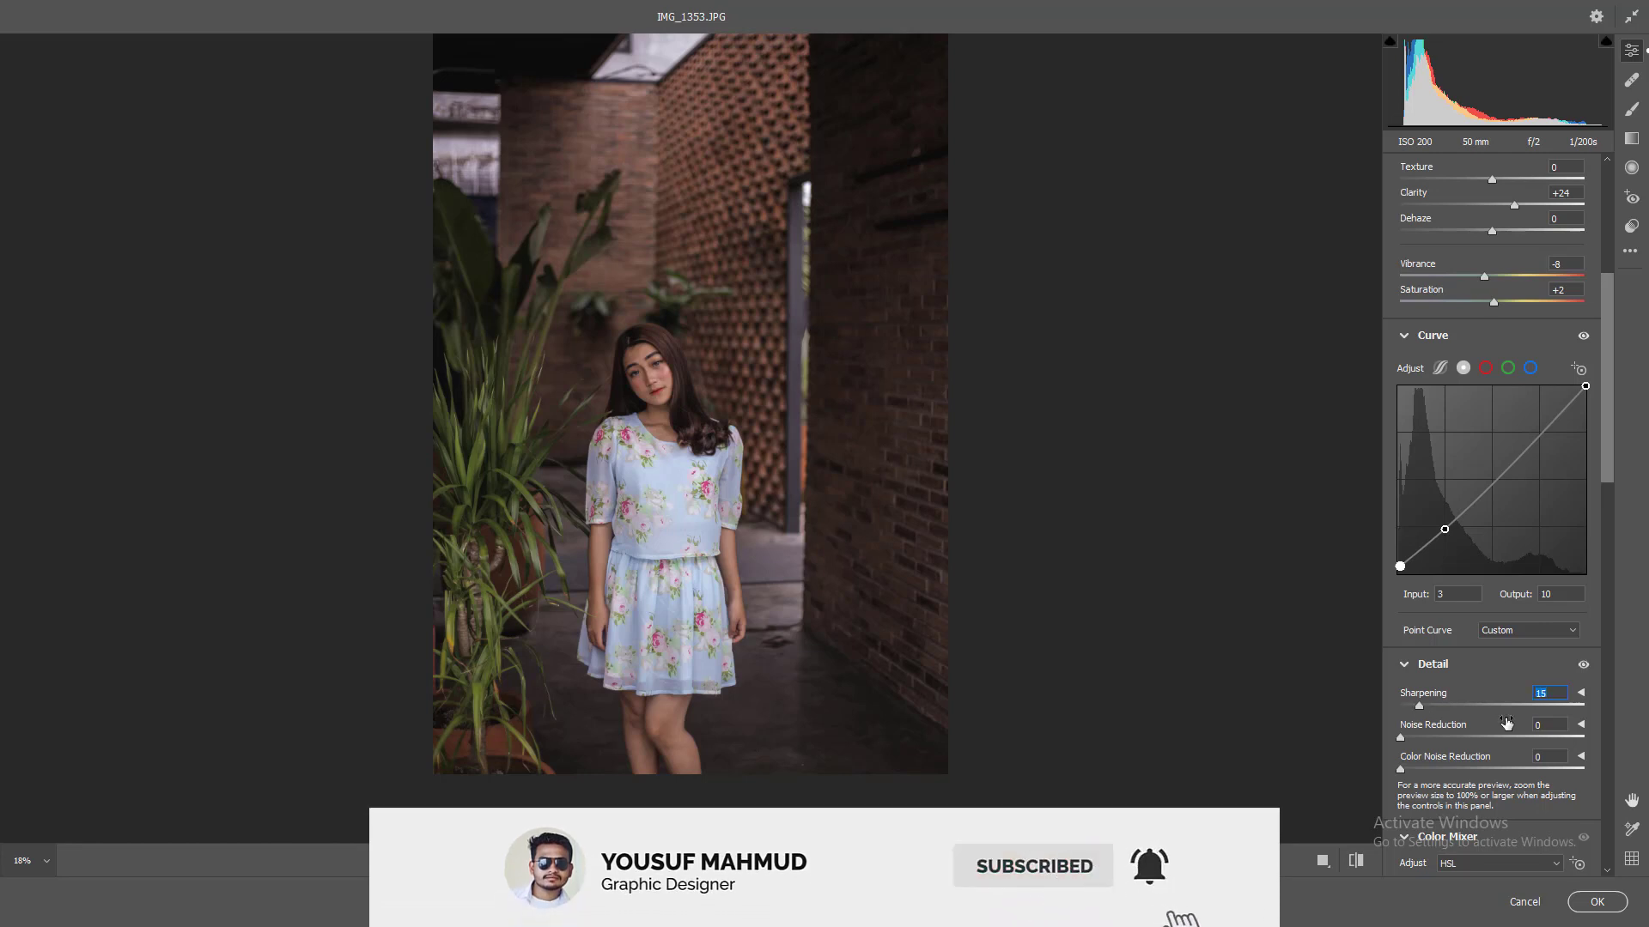
pyautogui.scroll(-1, 1506, 724)
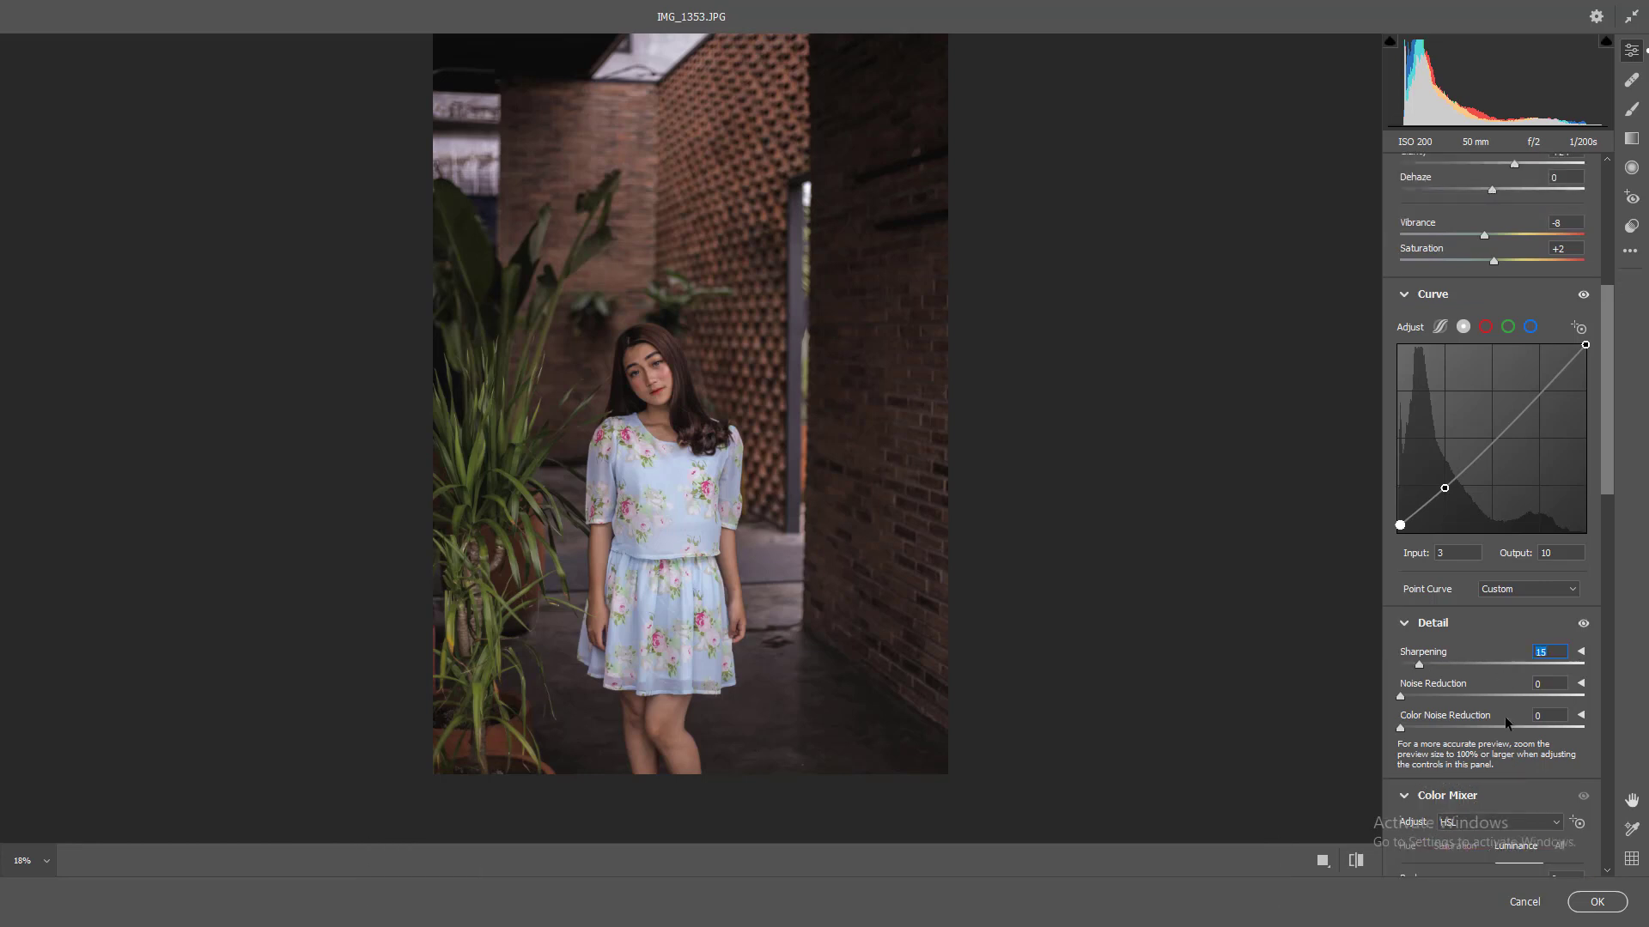
pyautogui.scroll(2, 1504, 716)
pyautogui.scroll(2, 1504, 716)
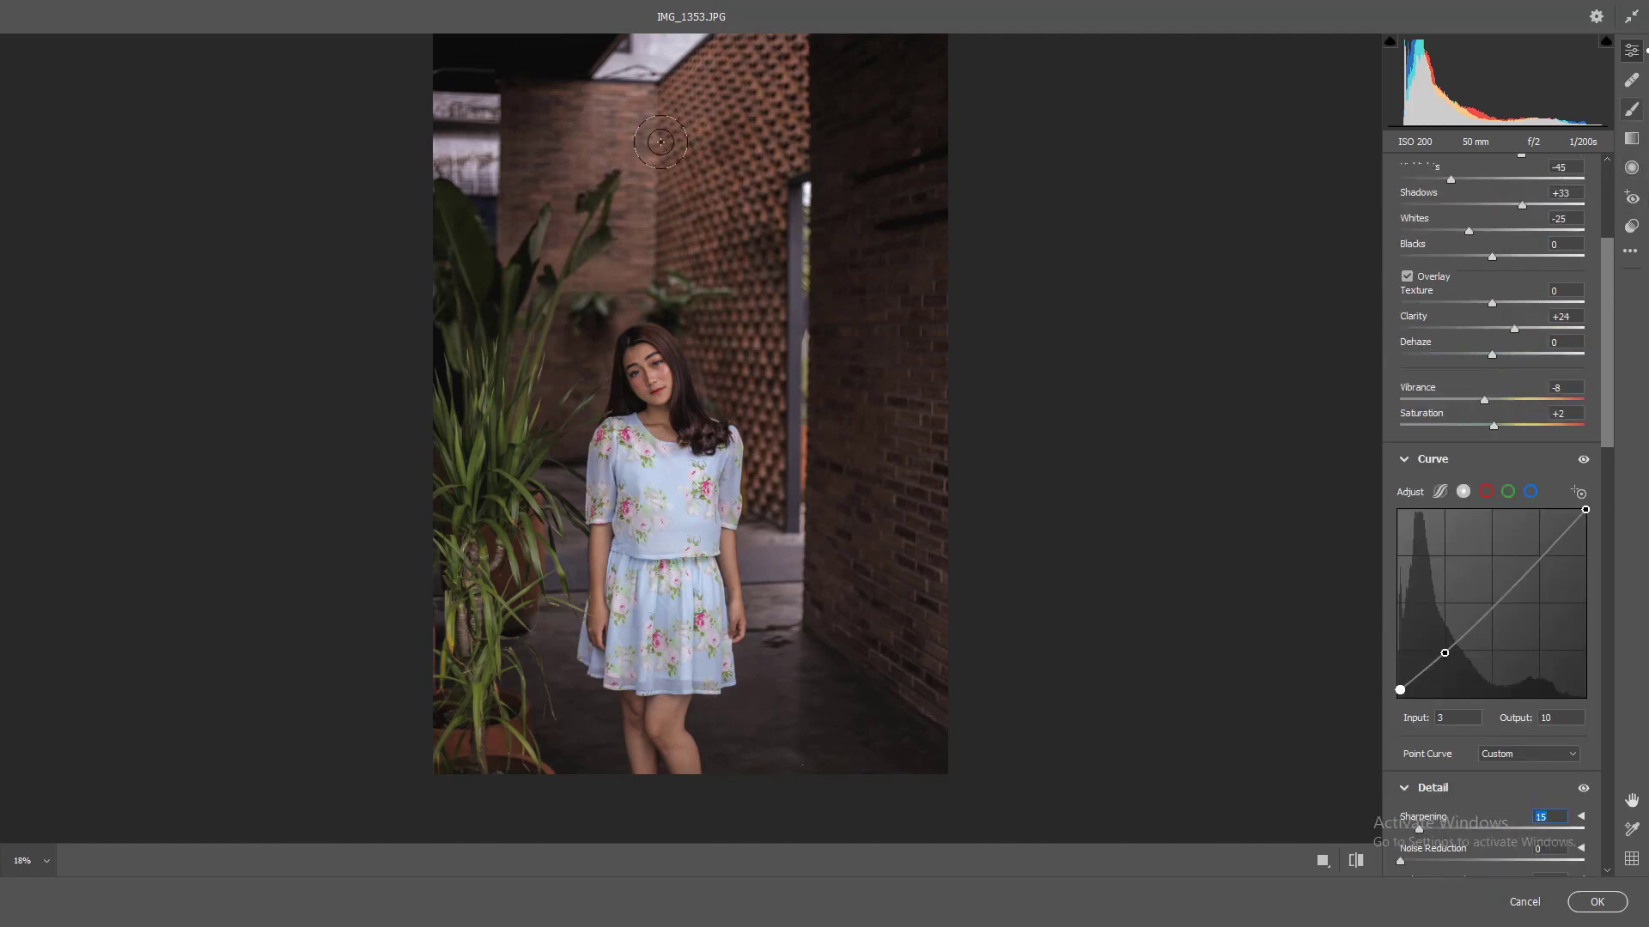
# Paint a size-22 brush adjustment over the top of the photo with Temperature +40
pyautogui.moveTo(728, 130); pyautogui.dragTo(732, 193)
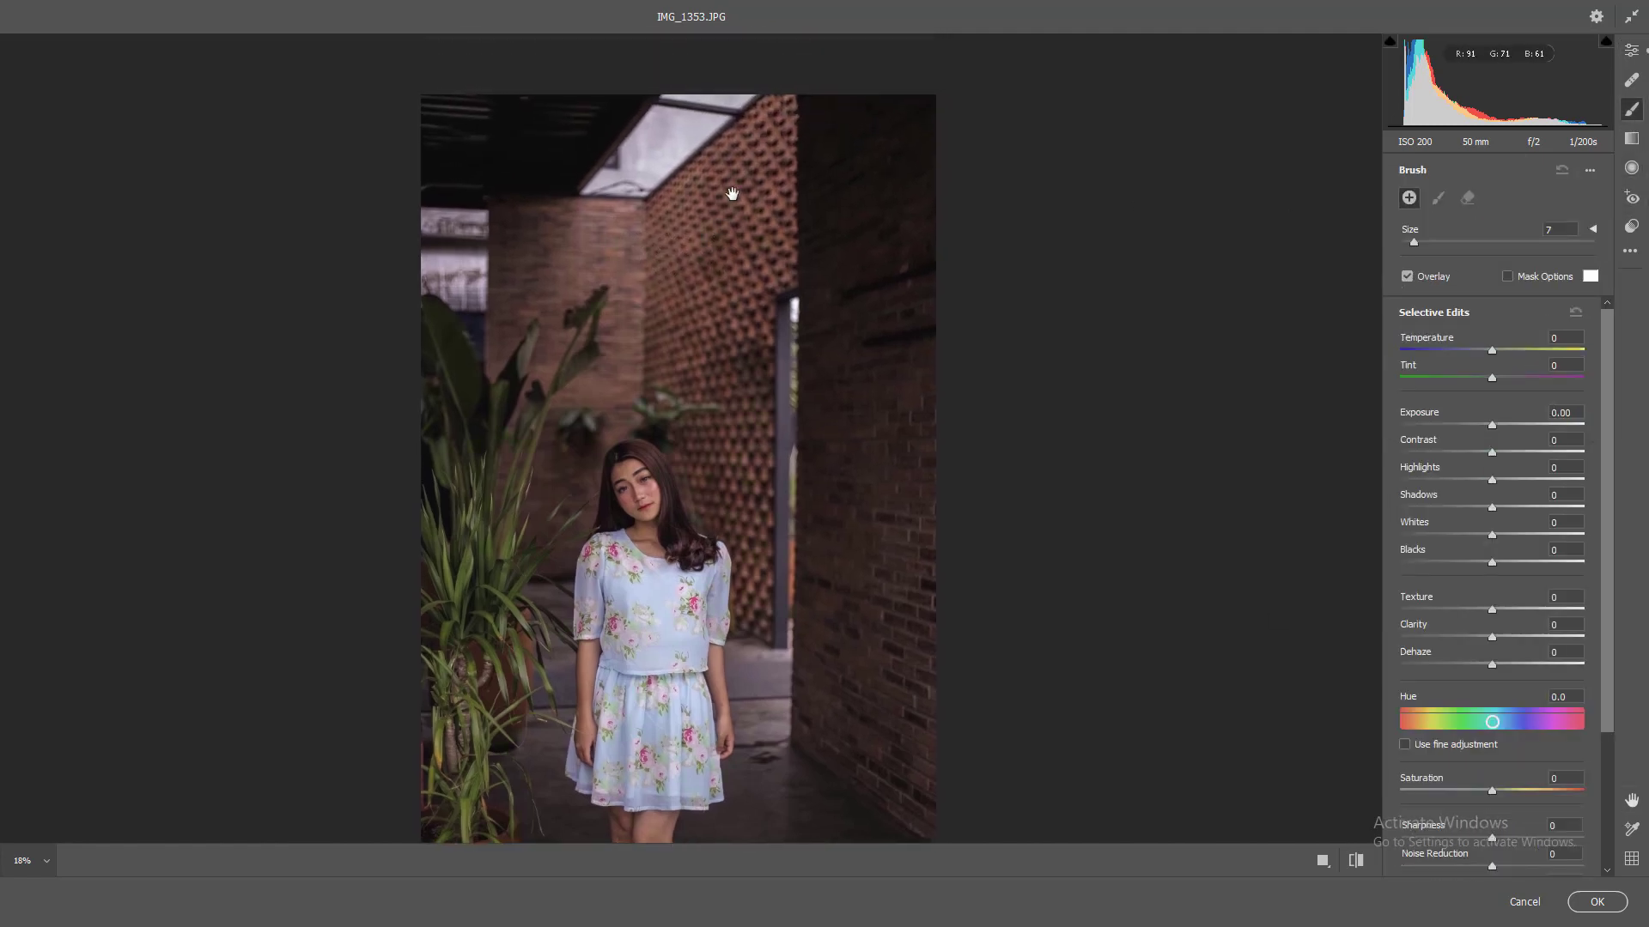
pyautogui.press(']')
pyautogui.press(']')
pyautogui.press(']')
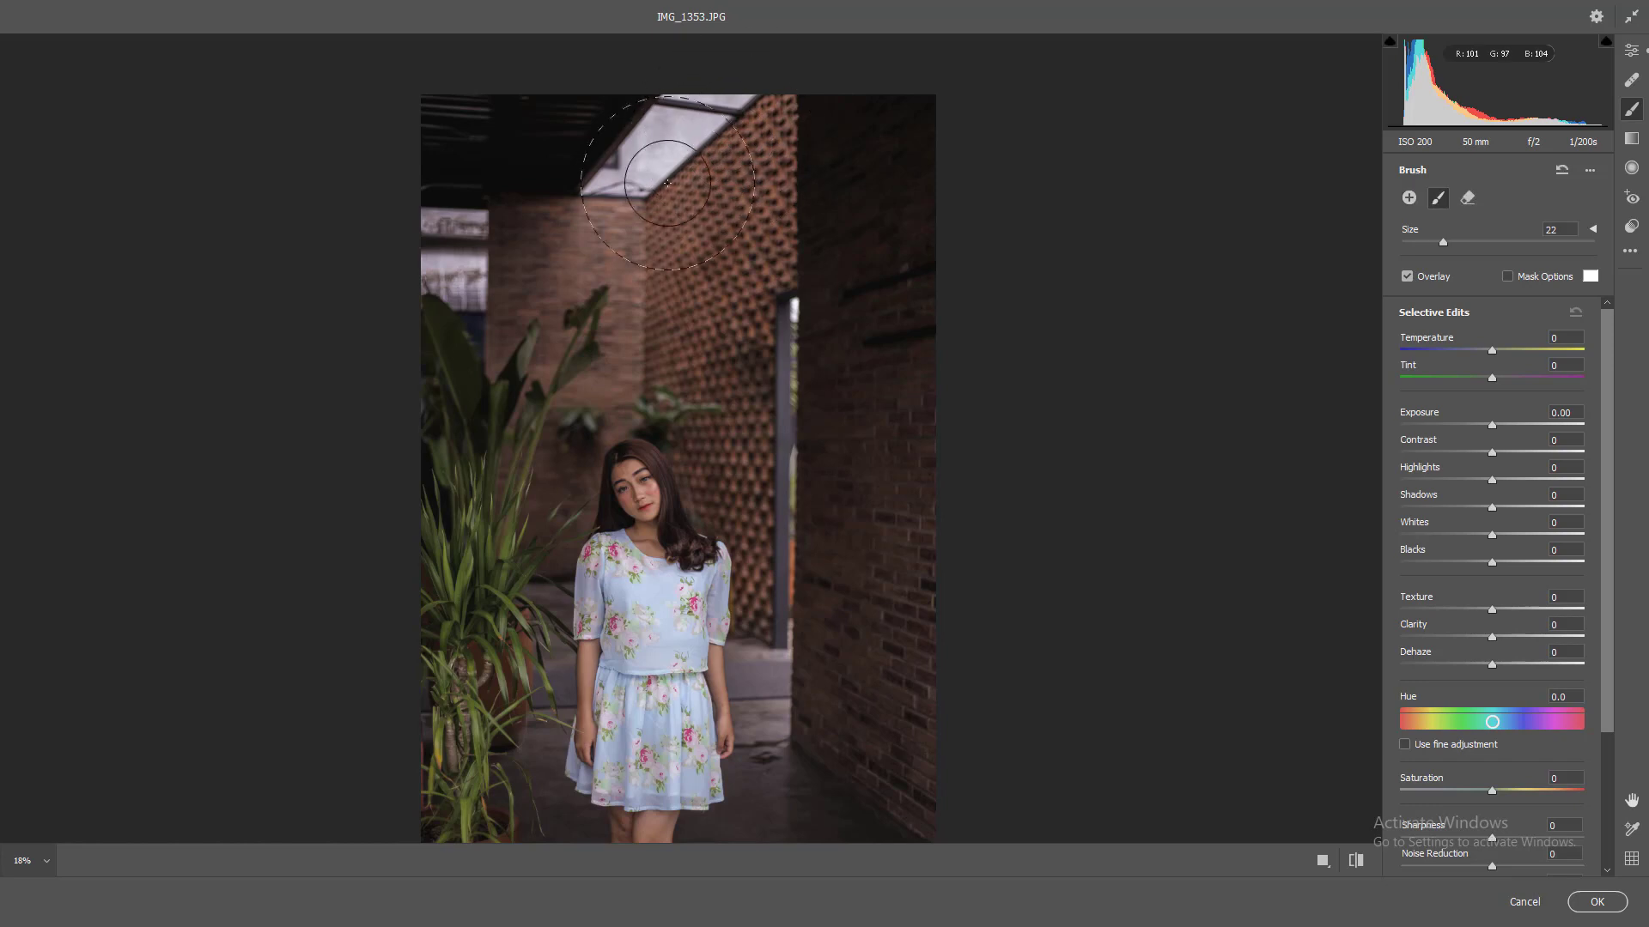
pyautogui.moveTo(667, 182); pyautogui.dragTo(627, 258)
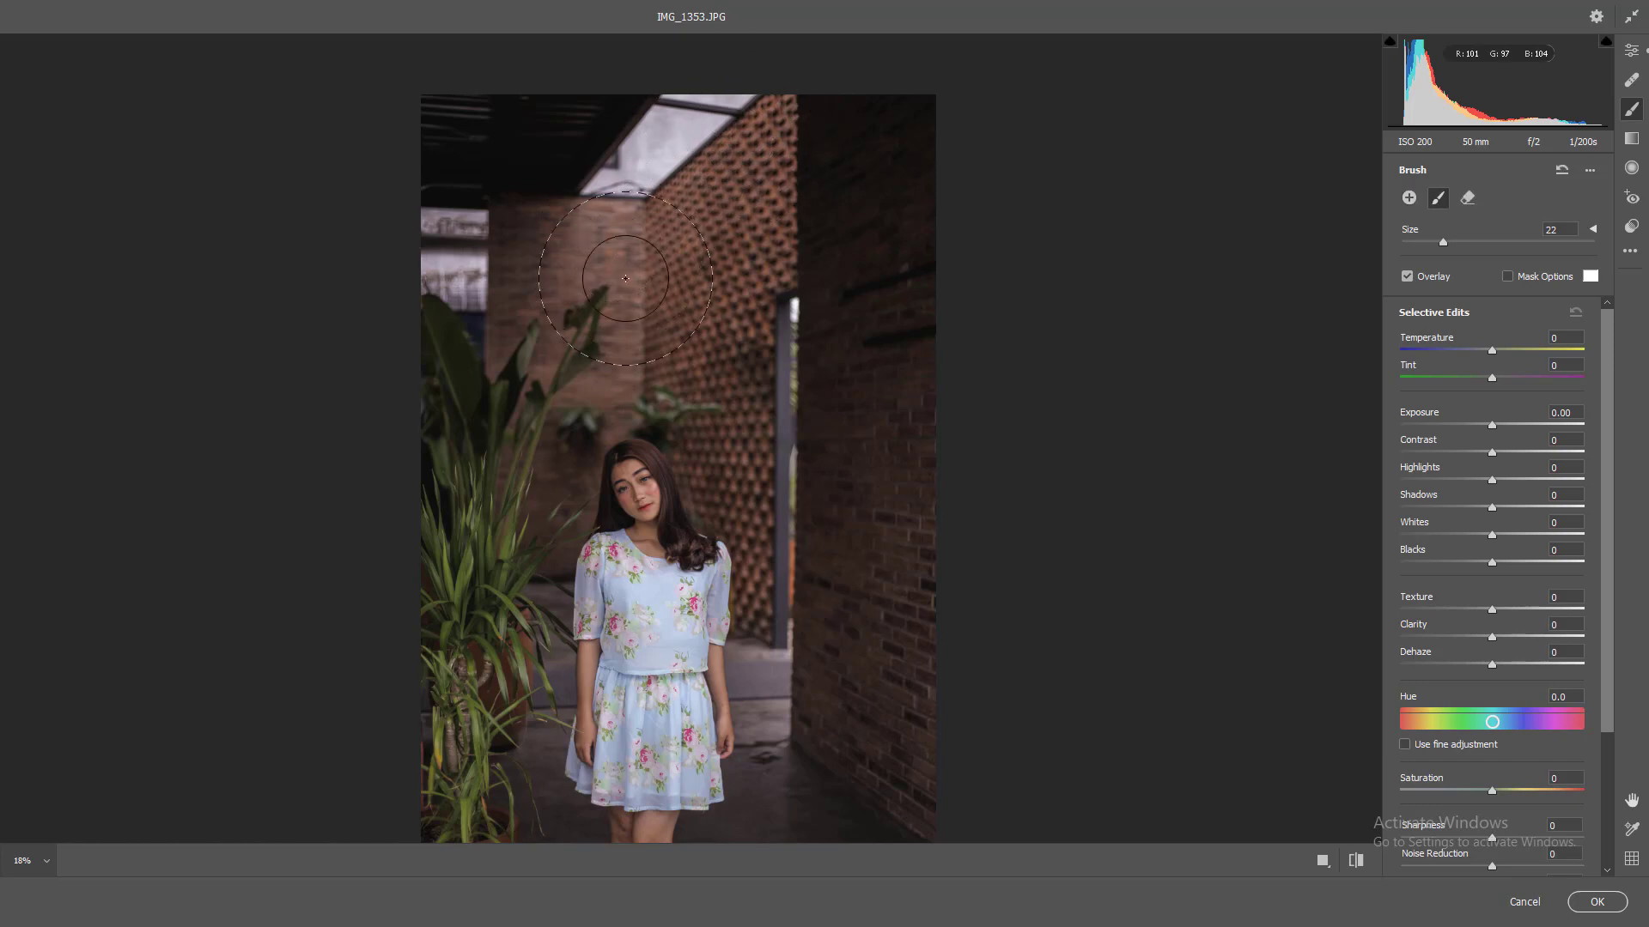
pyautogui.click(1504, 350)
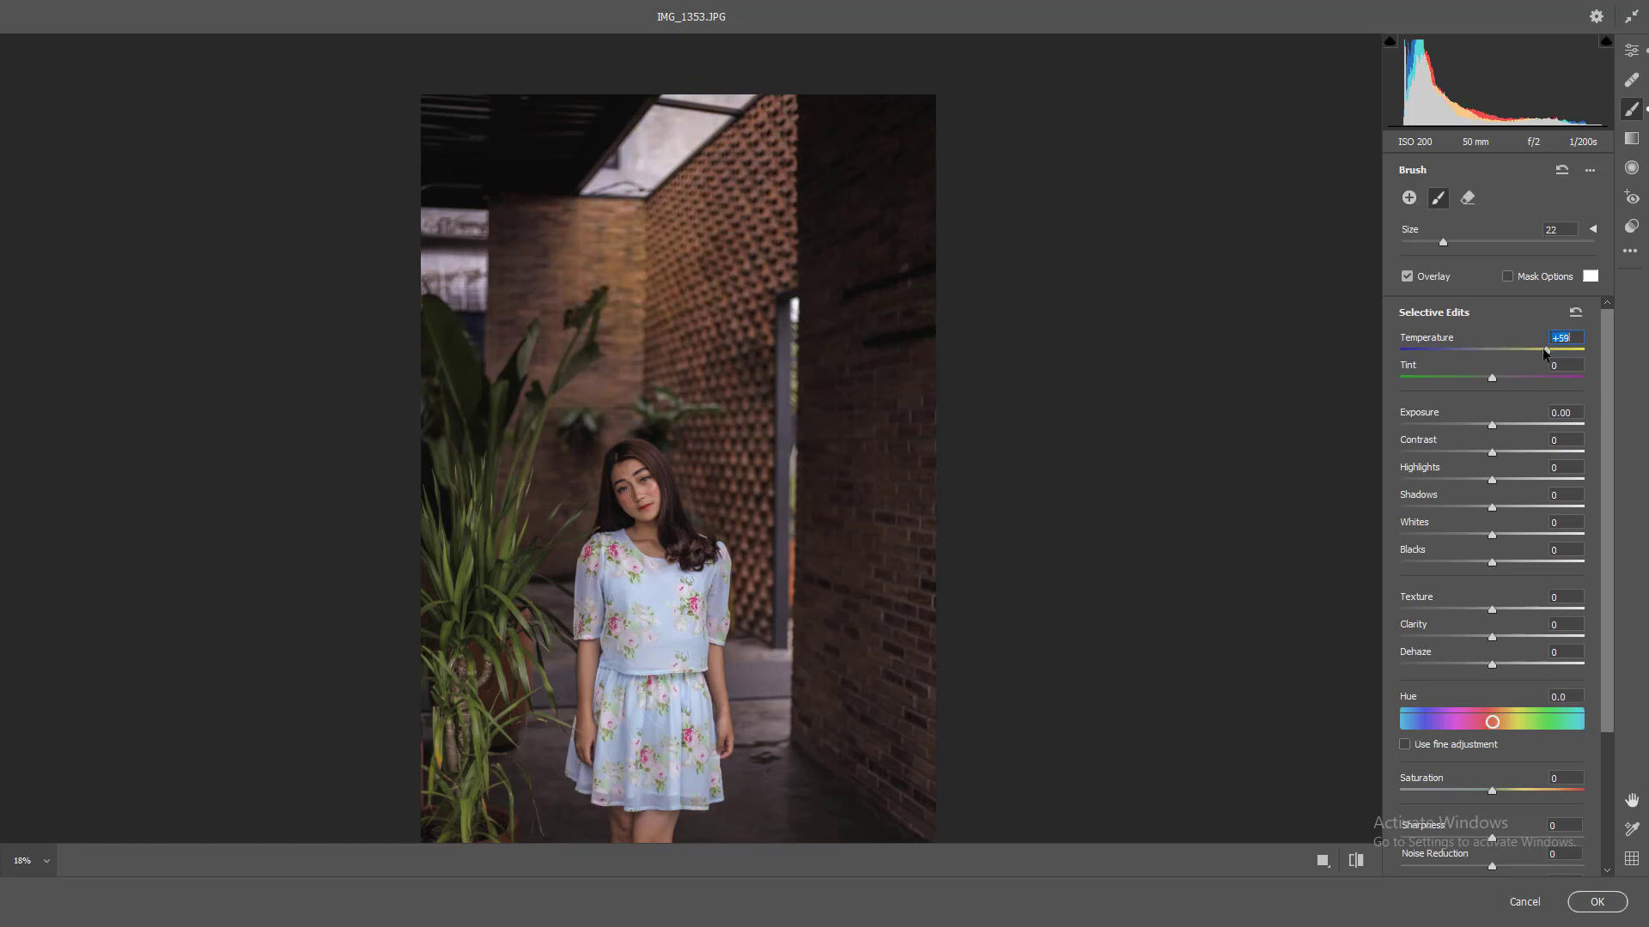
pyautogui.moveTo(1532, 348); pyautogui.dragTo(1533, 348)
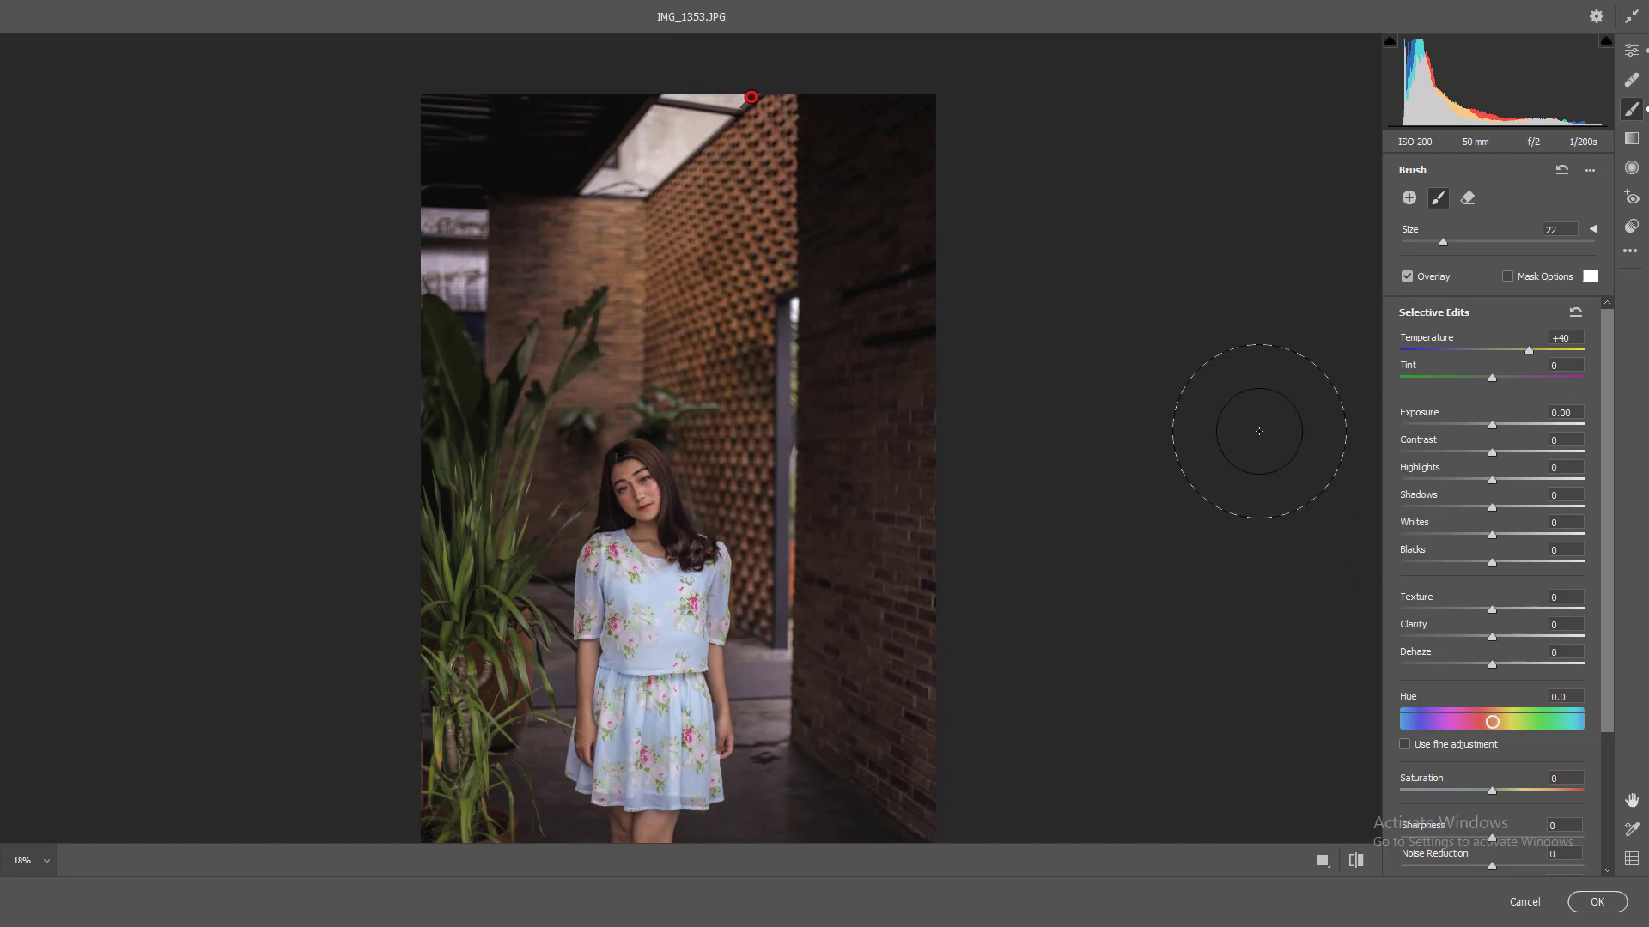
pyautogui.click(1629, 57)
# Raise Oranges luminance to +23 in the Color Mixer HSL panel
pyautogui.scroll(-1, 1490, 692)
pyautogui.scroll(-4, 1489, 713)
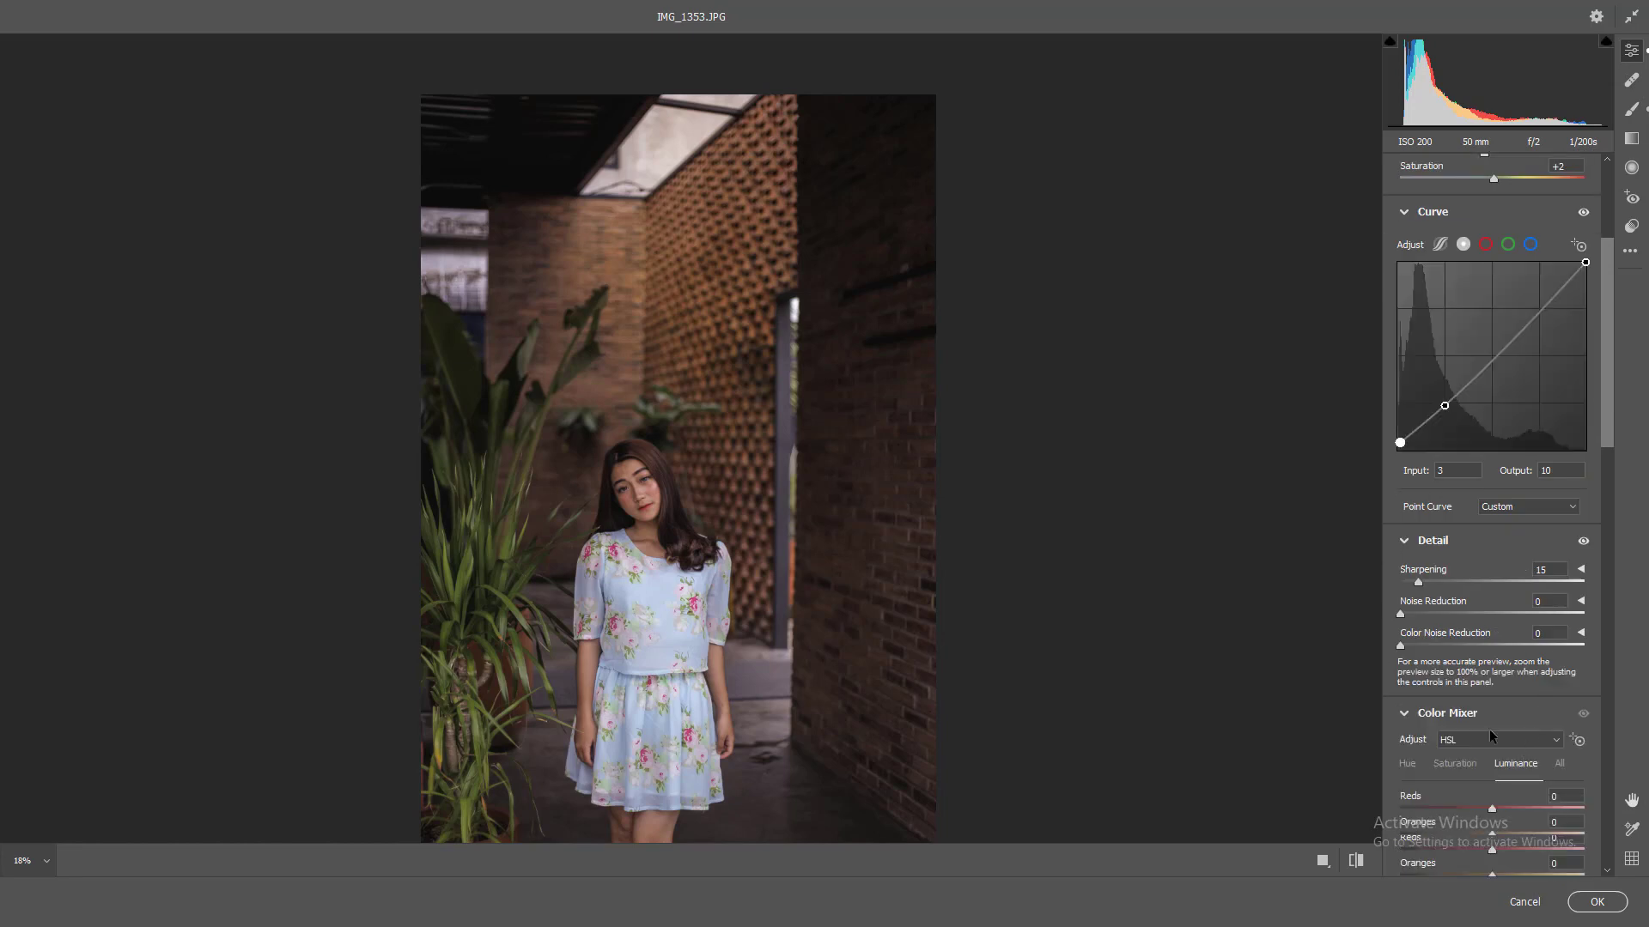
pyautogui.scroll(-1, 1489, 737)
pyautogui.moveTo(1493, 750); pyautogui.dragTo(1514, 746)
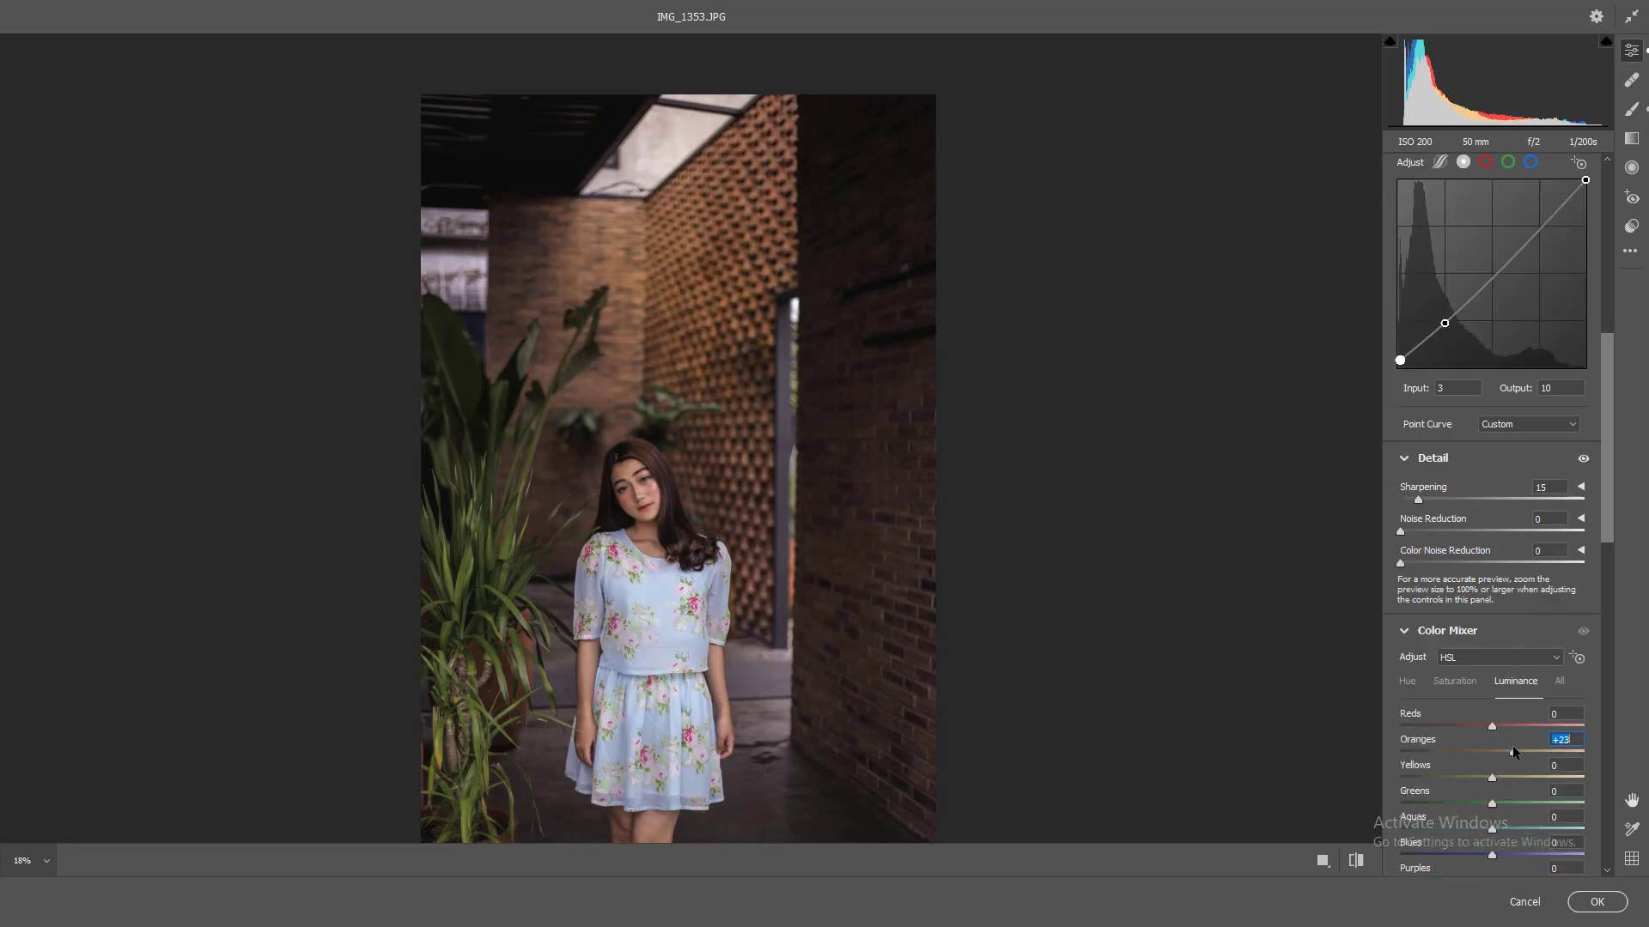
# On the Saturation tab, keep Oranges at 0 and lower Reds to -6
pyautogui.click(1464, 680)
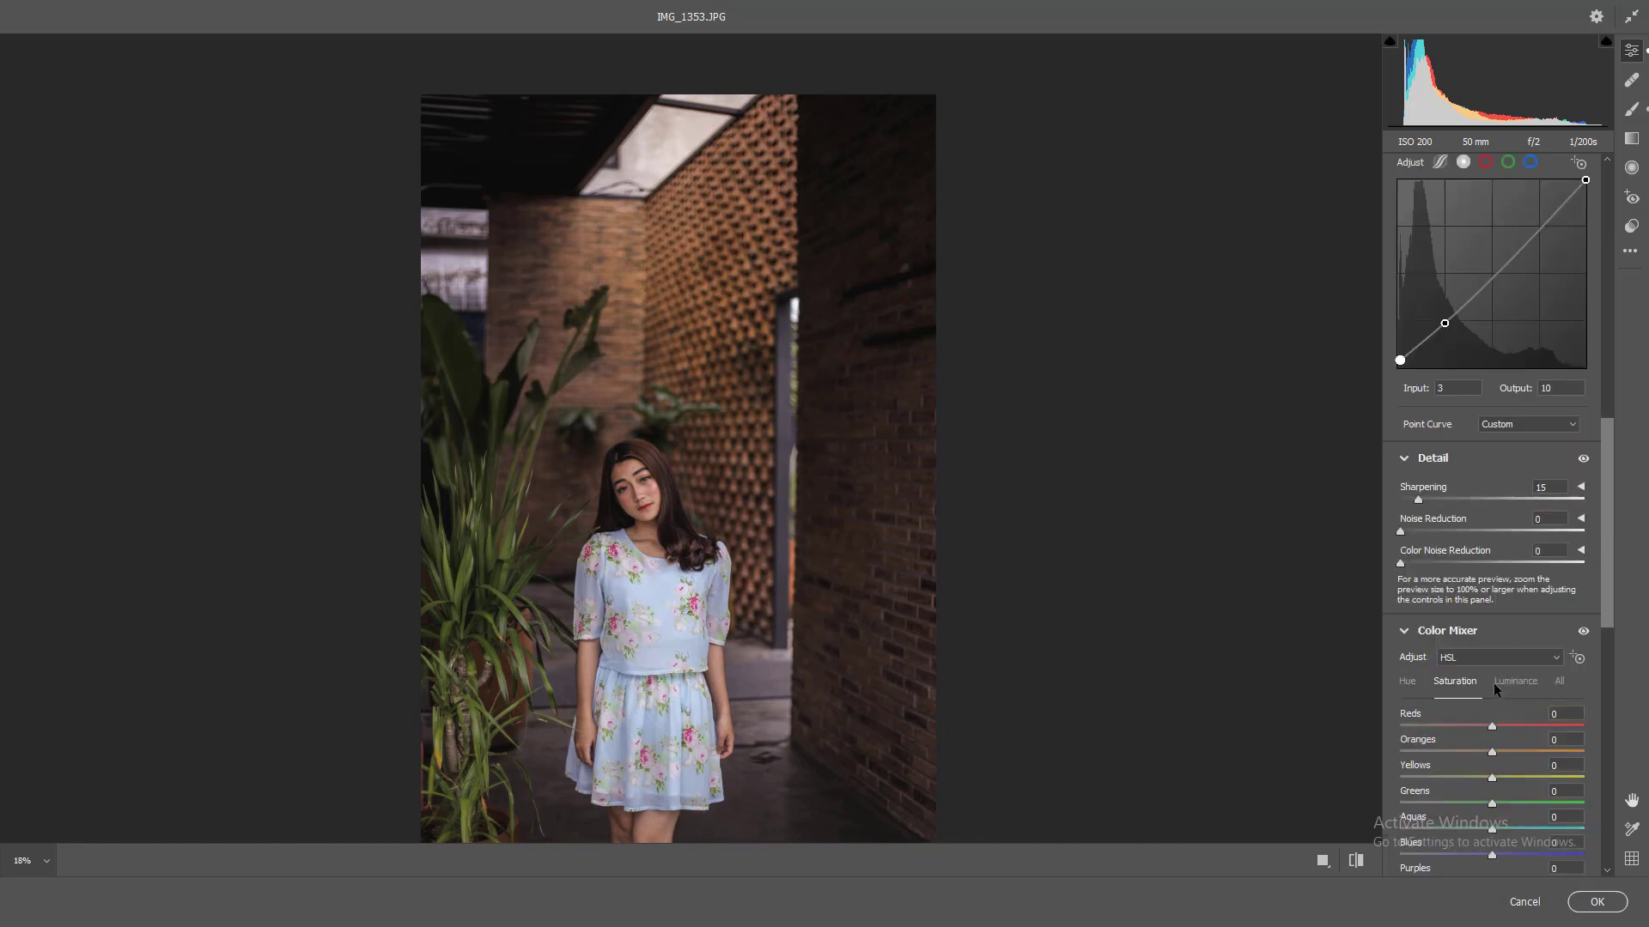
pyautogui.moveTo(1491, 749); pyautogui.dragTo(1475, 724)
pyautogui.doubleClick(1496, 747)
pyautogui.click(717, 505)
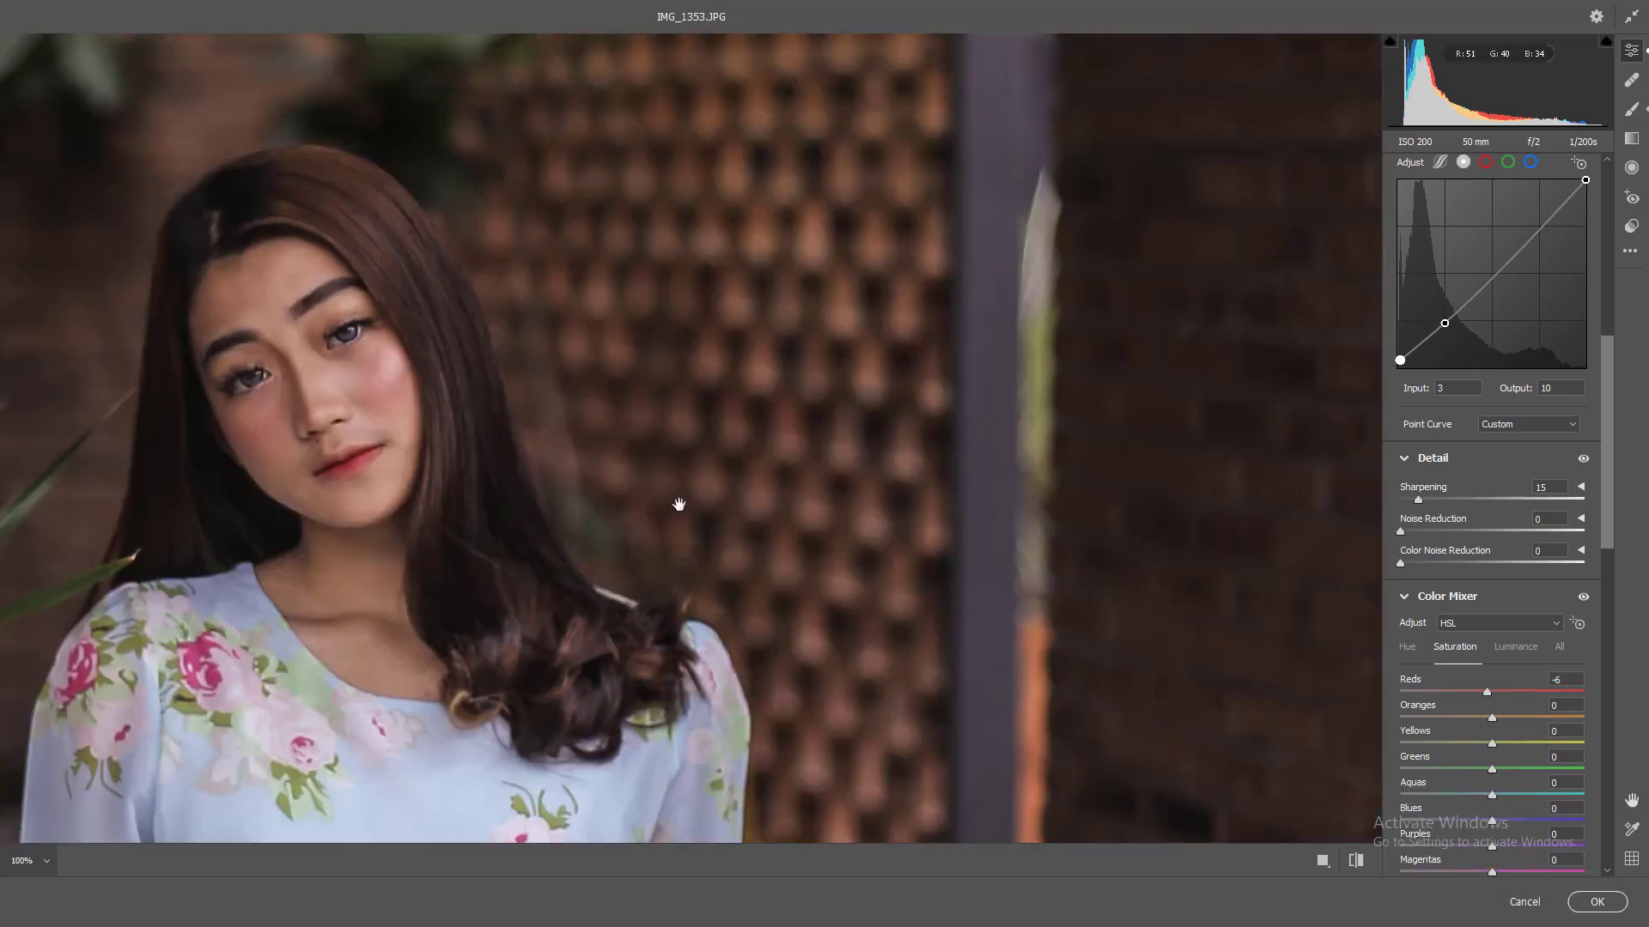
pyautogui.scroll(-1, 636, 498)
pyautogui.scroll(-1, 635, 498)
pyautogui.scroll(-2, 635, 498)
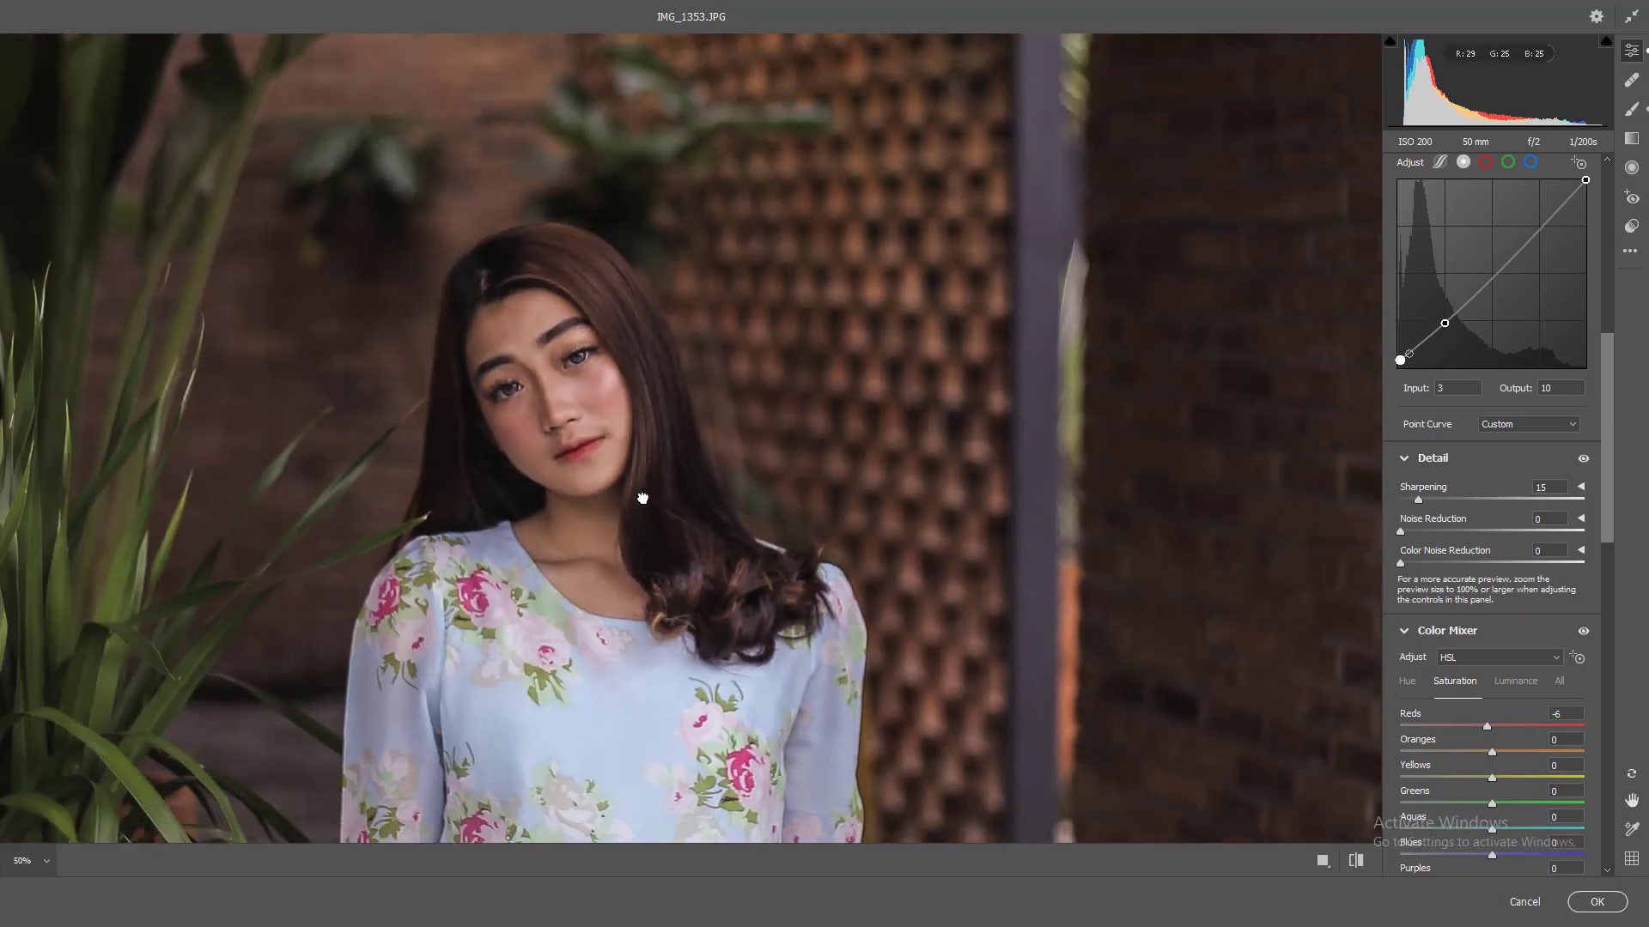
pyautogui.scroll(-3, 642, 498)
pyautogui.scroll(-1, 642, 498)
pyautogui.scroll(-1, 755, 283)
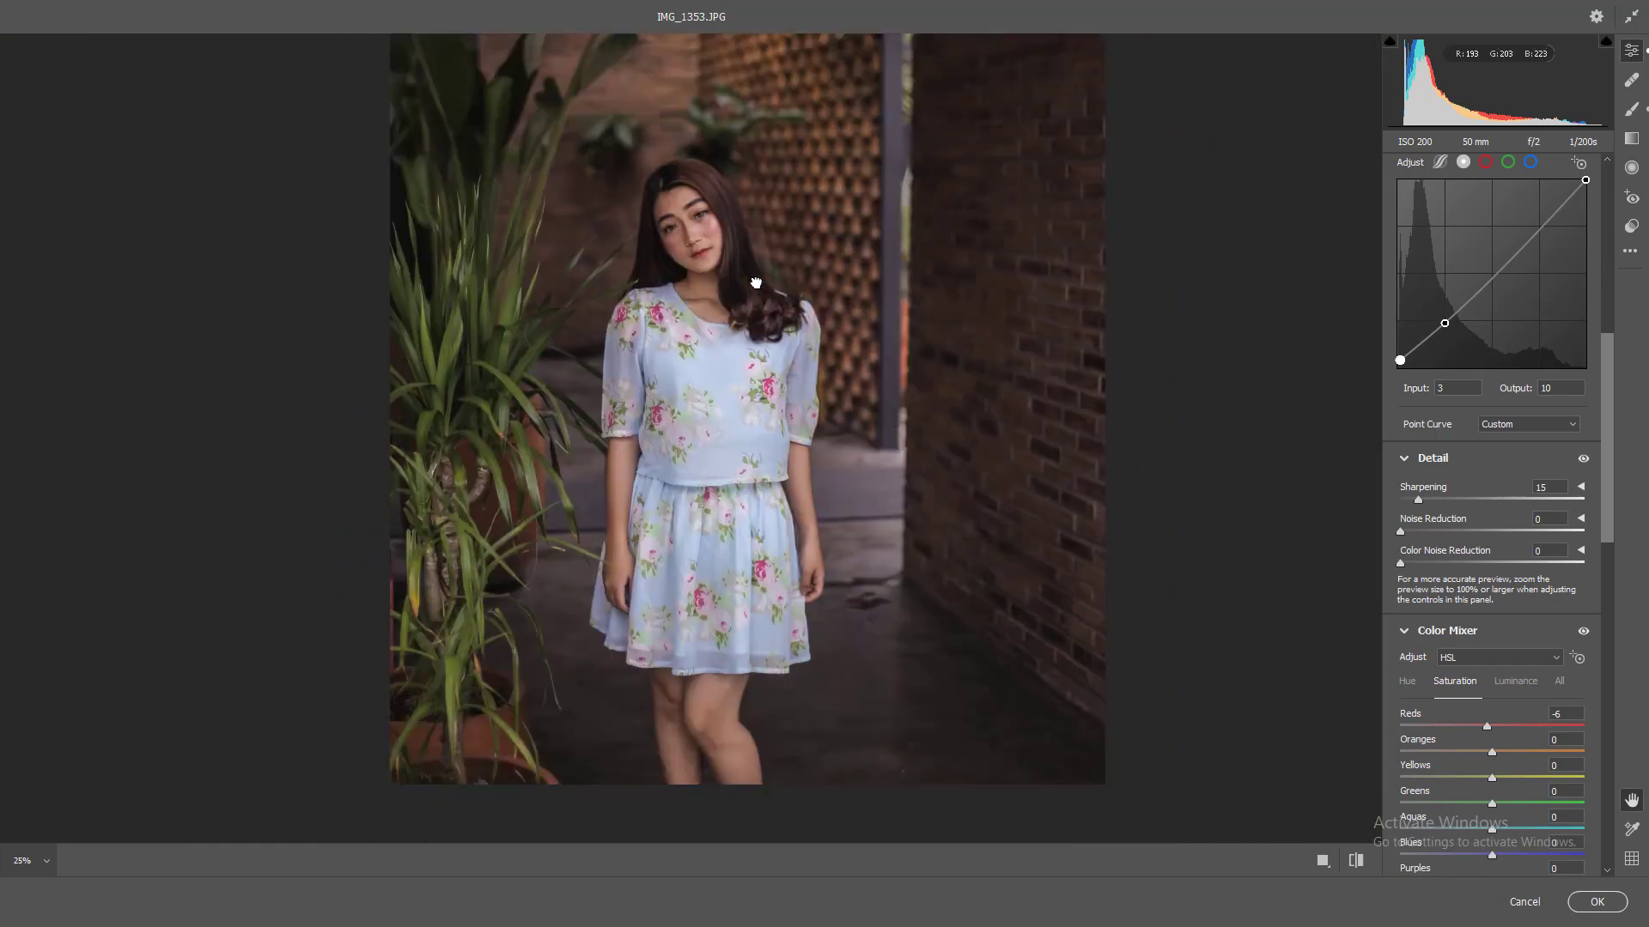
pyautogui.scroll(-1, 756, 284)
pyautogui.scroll(1, 778, 416)
pyautogui.scroll(-1, 778, 416)
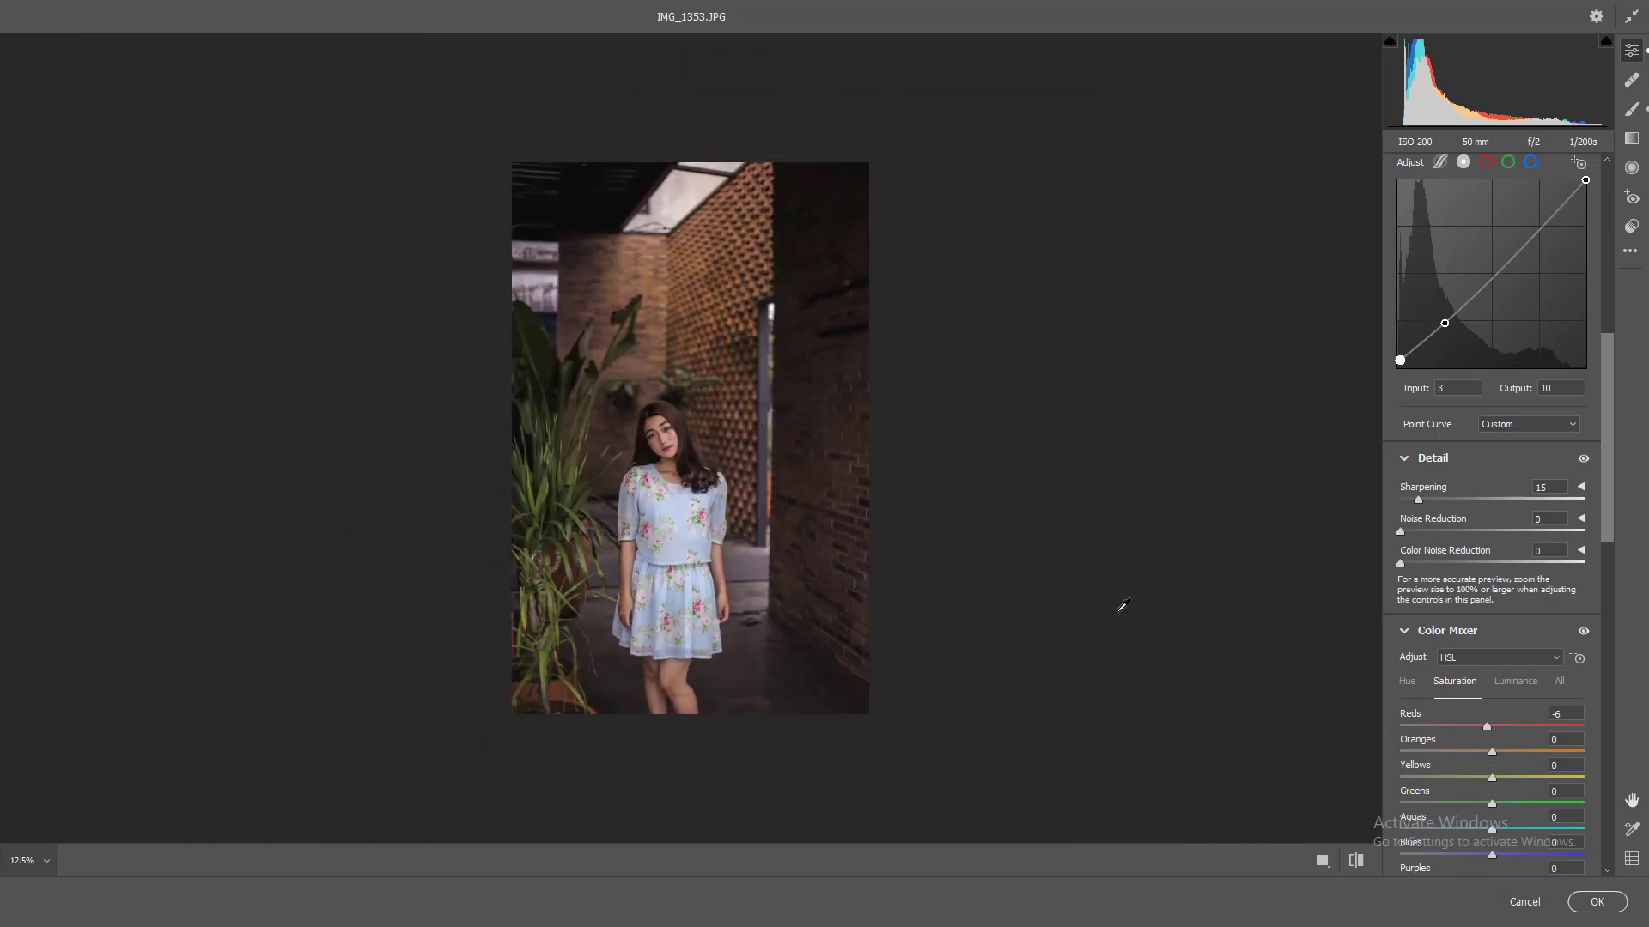
pyautogui.scroll(1, 715, 485)
pyautogui.click(1356, 860)
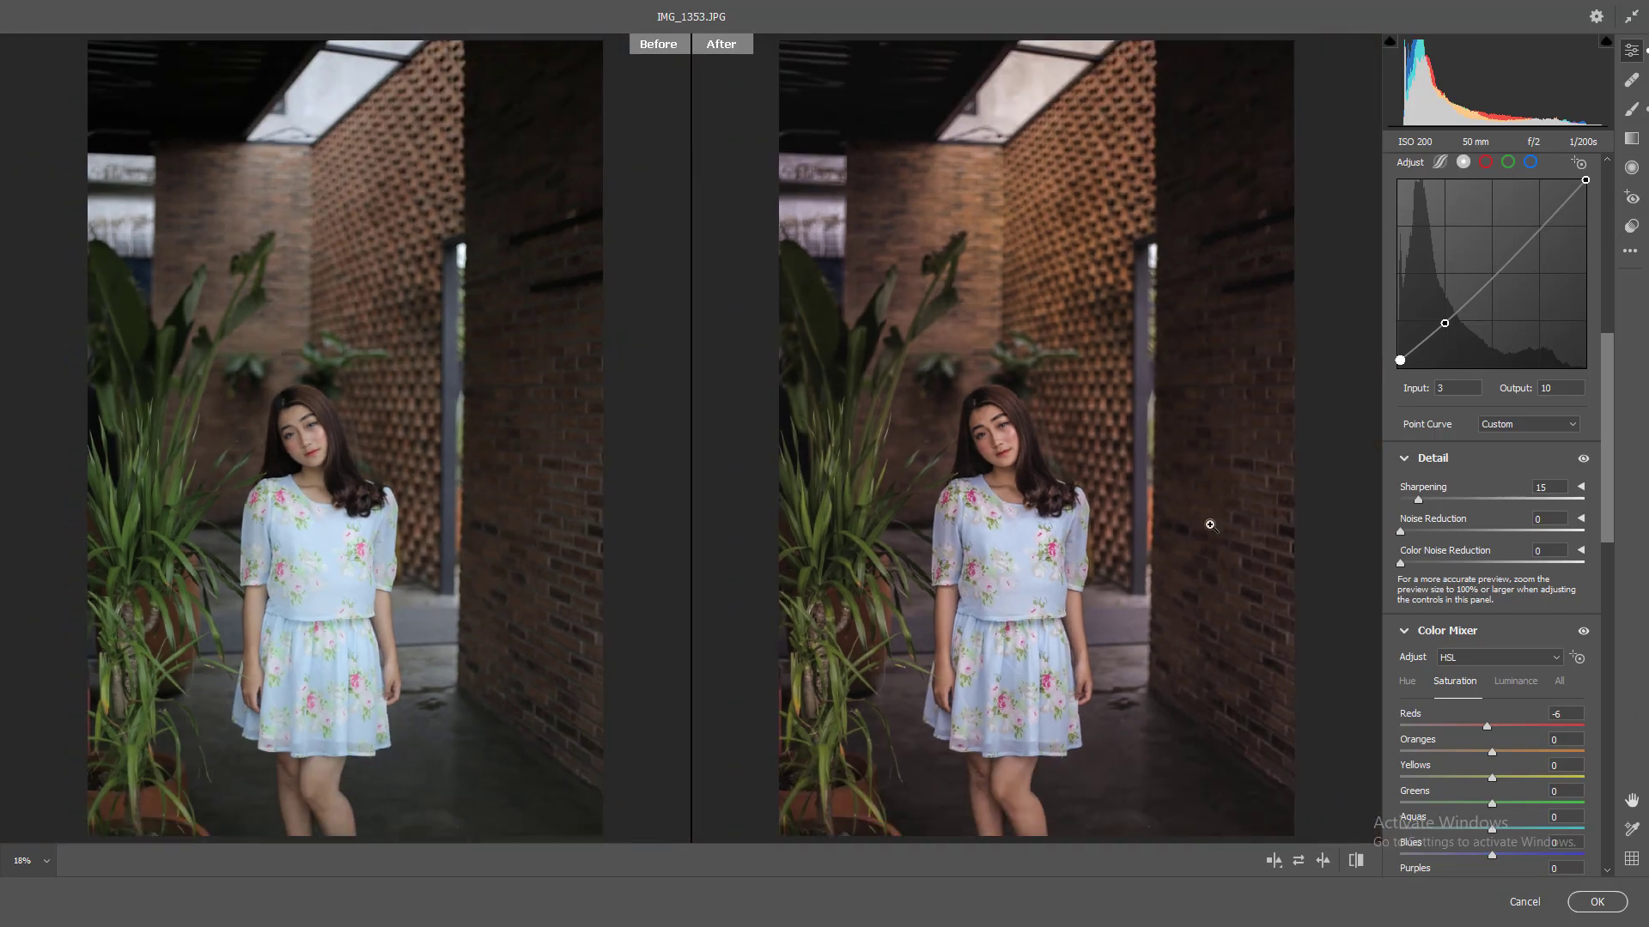
pyautogui.scroll(-2, 1518, 640)
pyautogui.scroll(-2, 1511, 670)
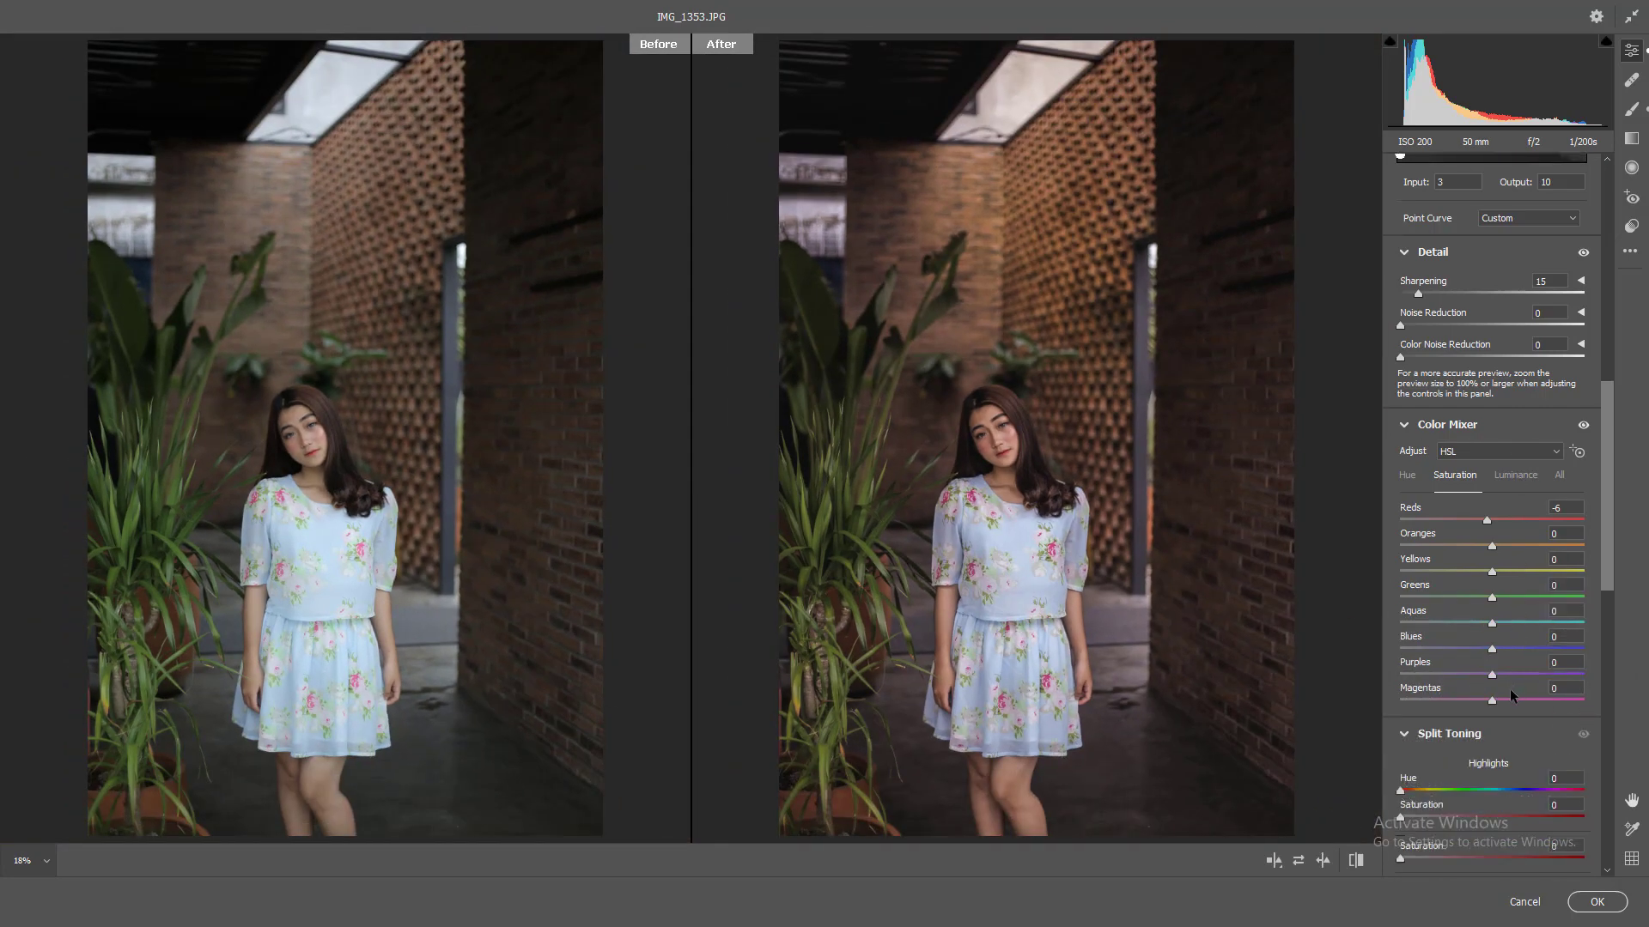
pyautogui.scroll(-5, 1503, 707)
pyautogui.scroll(-2, 1503, 712)
pyautogui.scroll(-2, 1503, 713)
pyautogui.scroll(-2, 1502, 713)
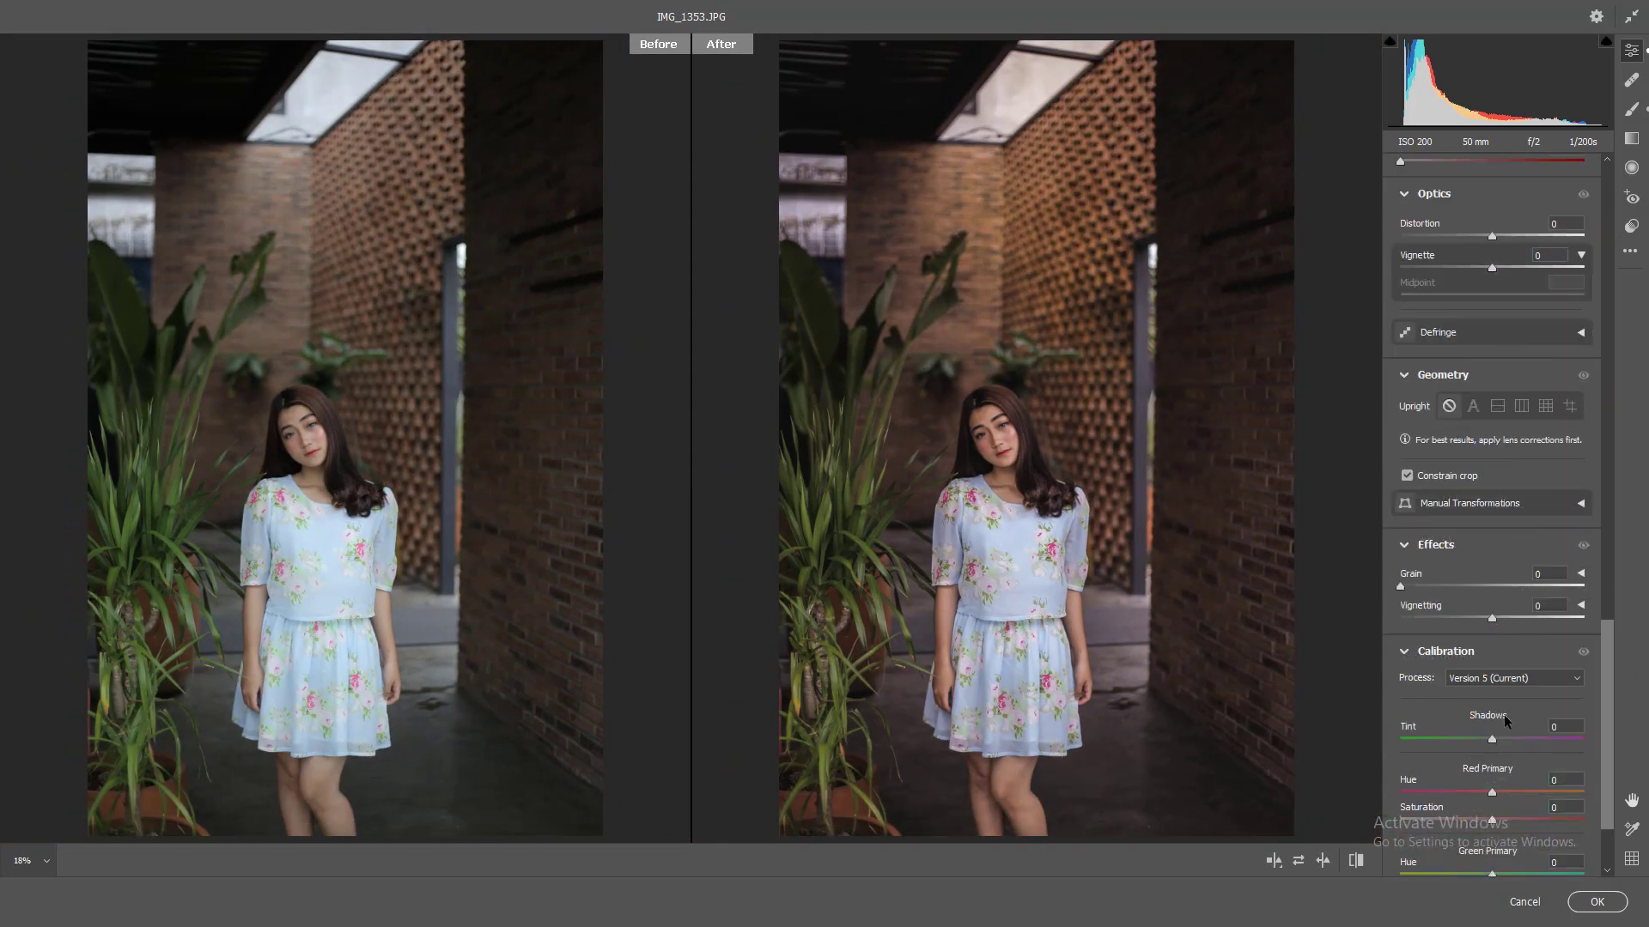
pyautogui.scroll(-2, 1502, 715)
pyautogui.scroll(-2, 1502, 717)
pyautogui.click(1278, 859)
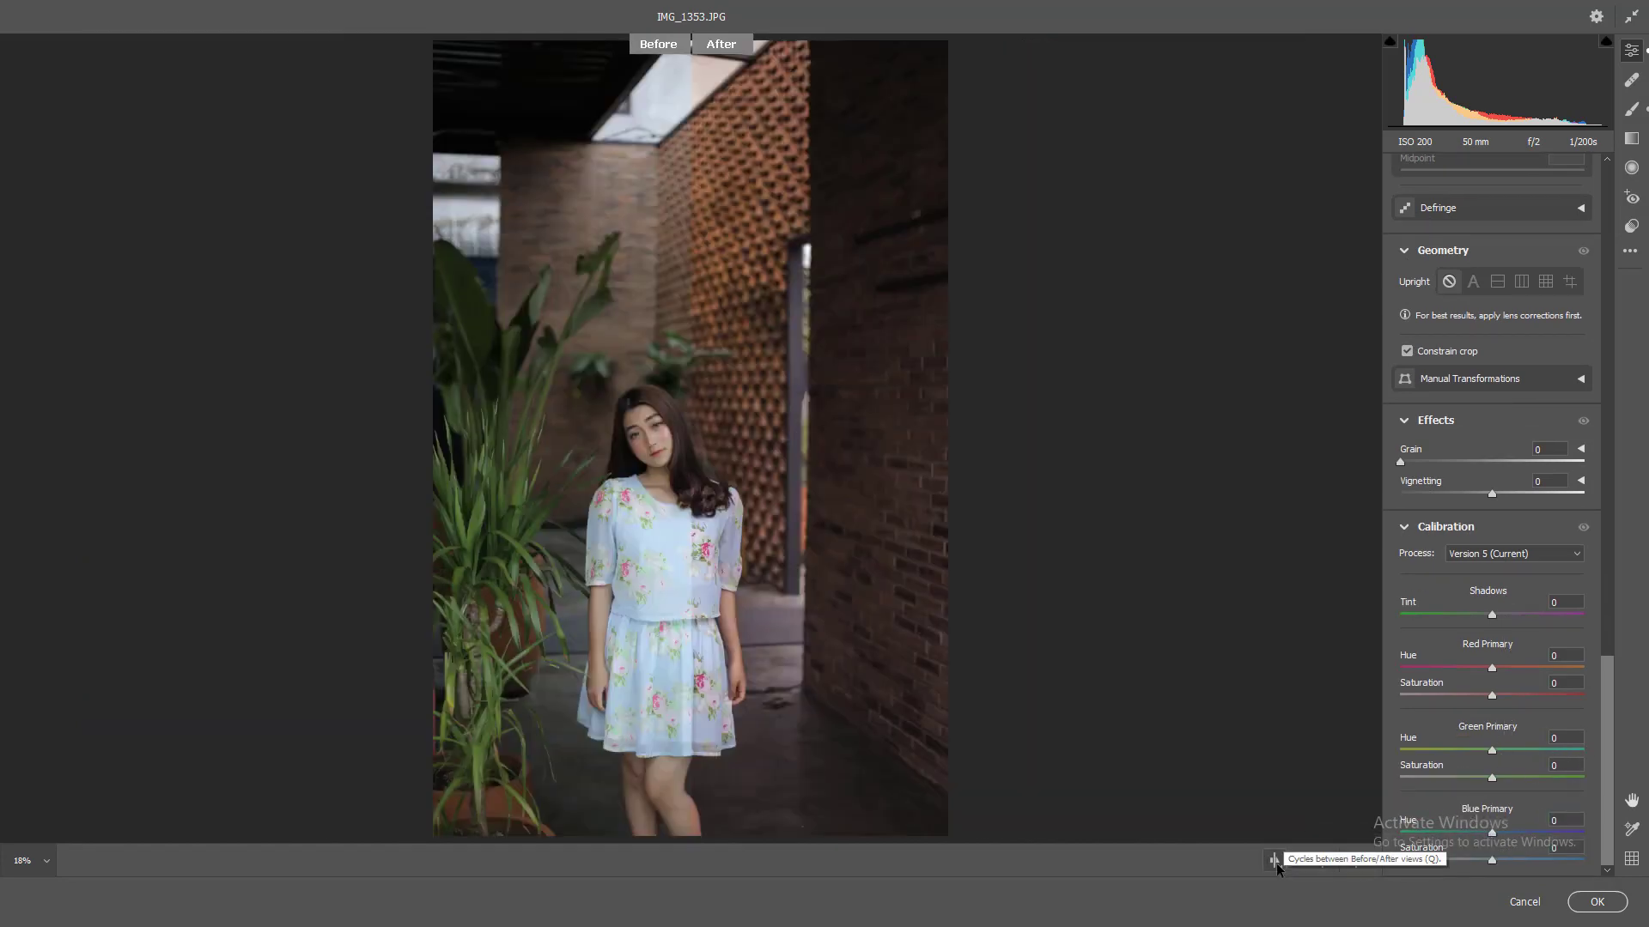
pyautogui.click(1276, 863)
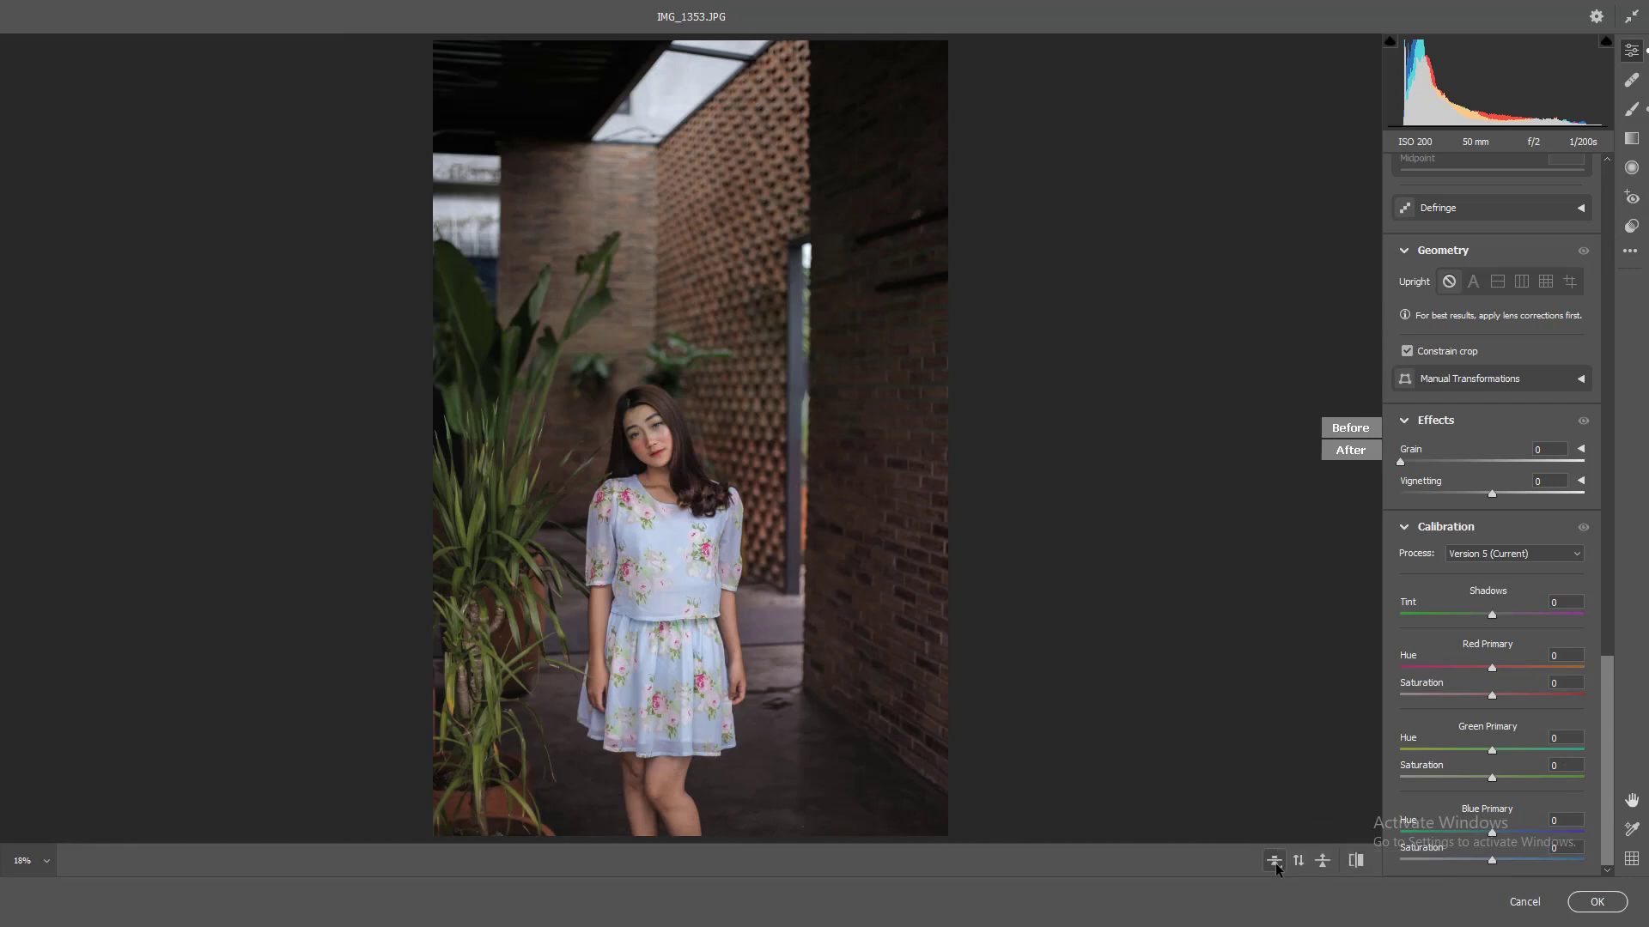
pyautogui.click(1275, 863)
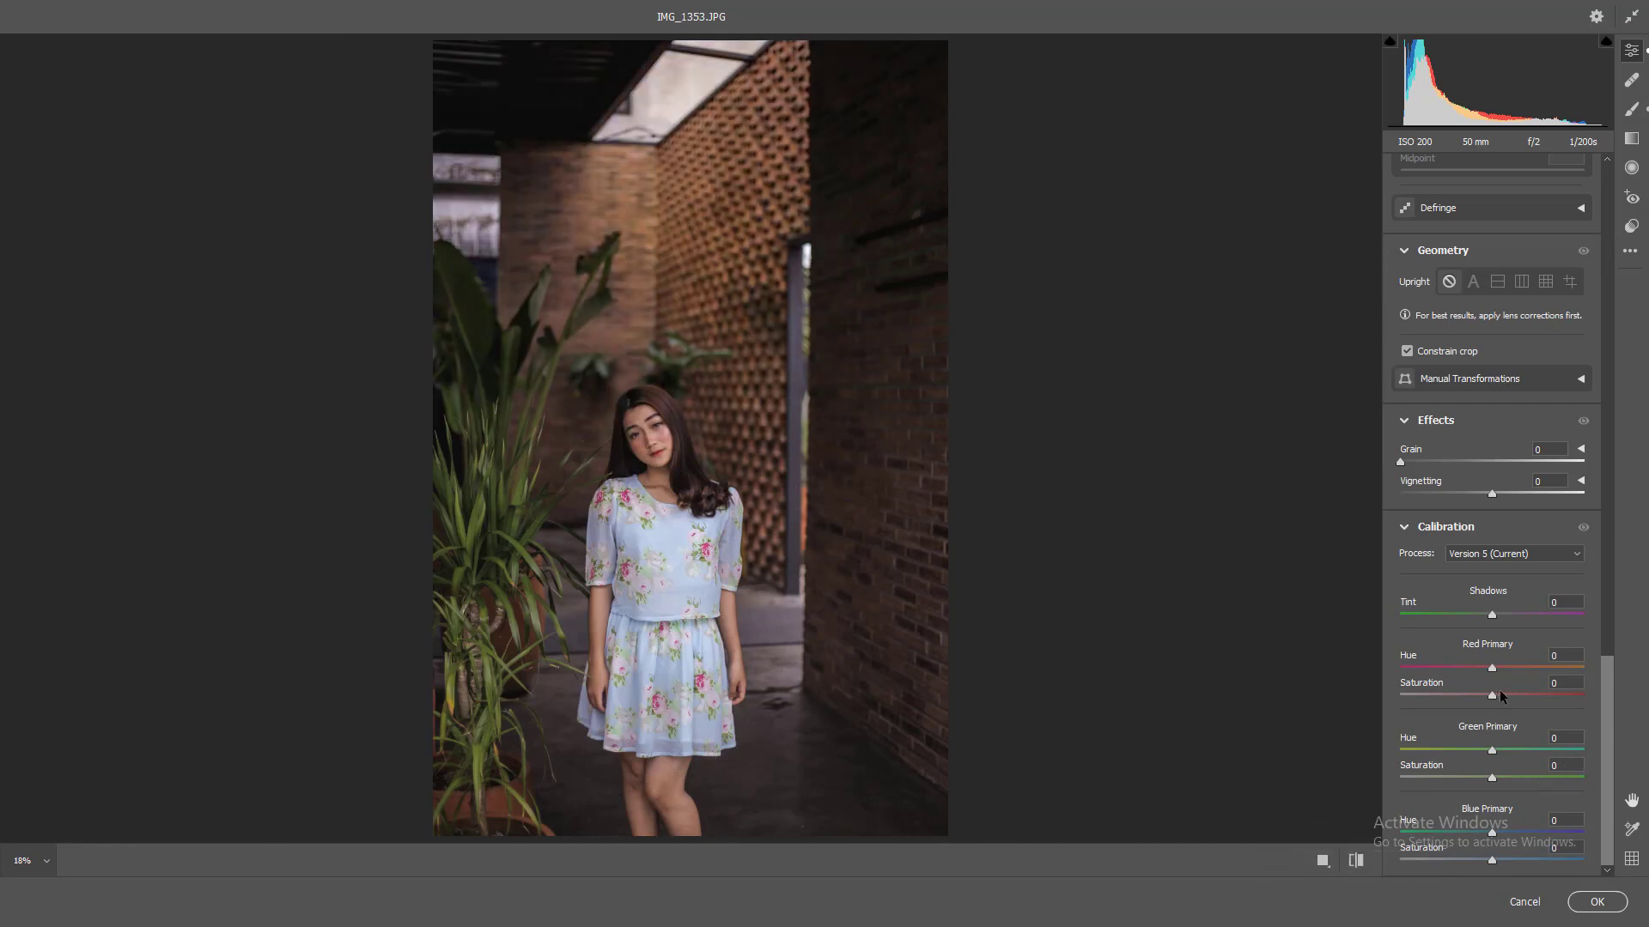
# Set Red Primary Hue +15 and Saturation +7, Green Saturation -11, Blue Hue -15
pyautogui.moveTo(1492, 695)
pyautogui.mouseDown()
pyautogui.moveTo(1518, 694)
pyautogui.moveTo(1497, 693)
pyautogui.moveTo(1506, 676)
pyautogui.mouseUp()
pyautogui.moveTo(1518, 777); pyautogui.dragTo(1482, 776)
pyautogui.moveTo(1492, 832)
pyautogui.mouseDown()
pyautogui.moveTo(1460, 831)
pyautogui.moveTo(1511, 856)
pyautogui.mouseUp()
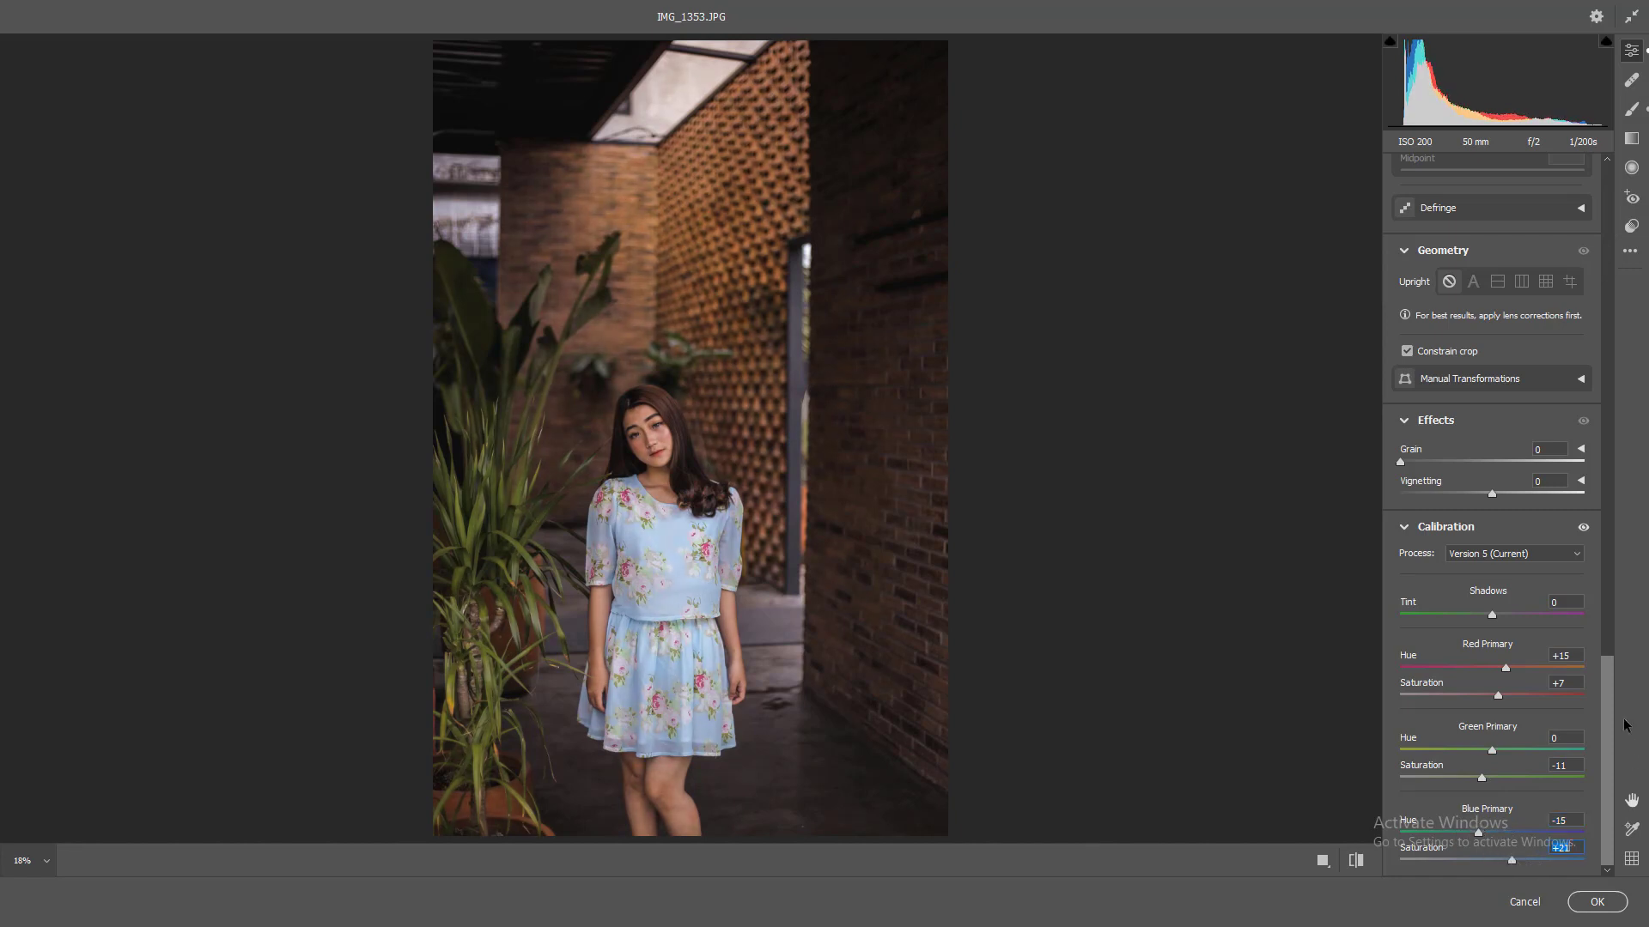
pyautogui.scroll(1, 1608, 729)
# Add a negative vignette and tint the highlights to Hue 59, Saturation 17
pyautogui.scroll(2, 1545, 644)
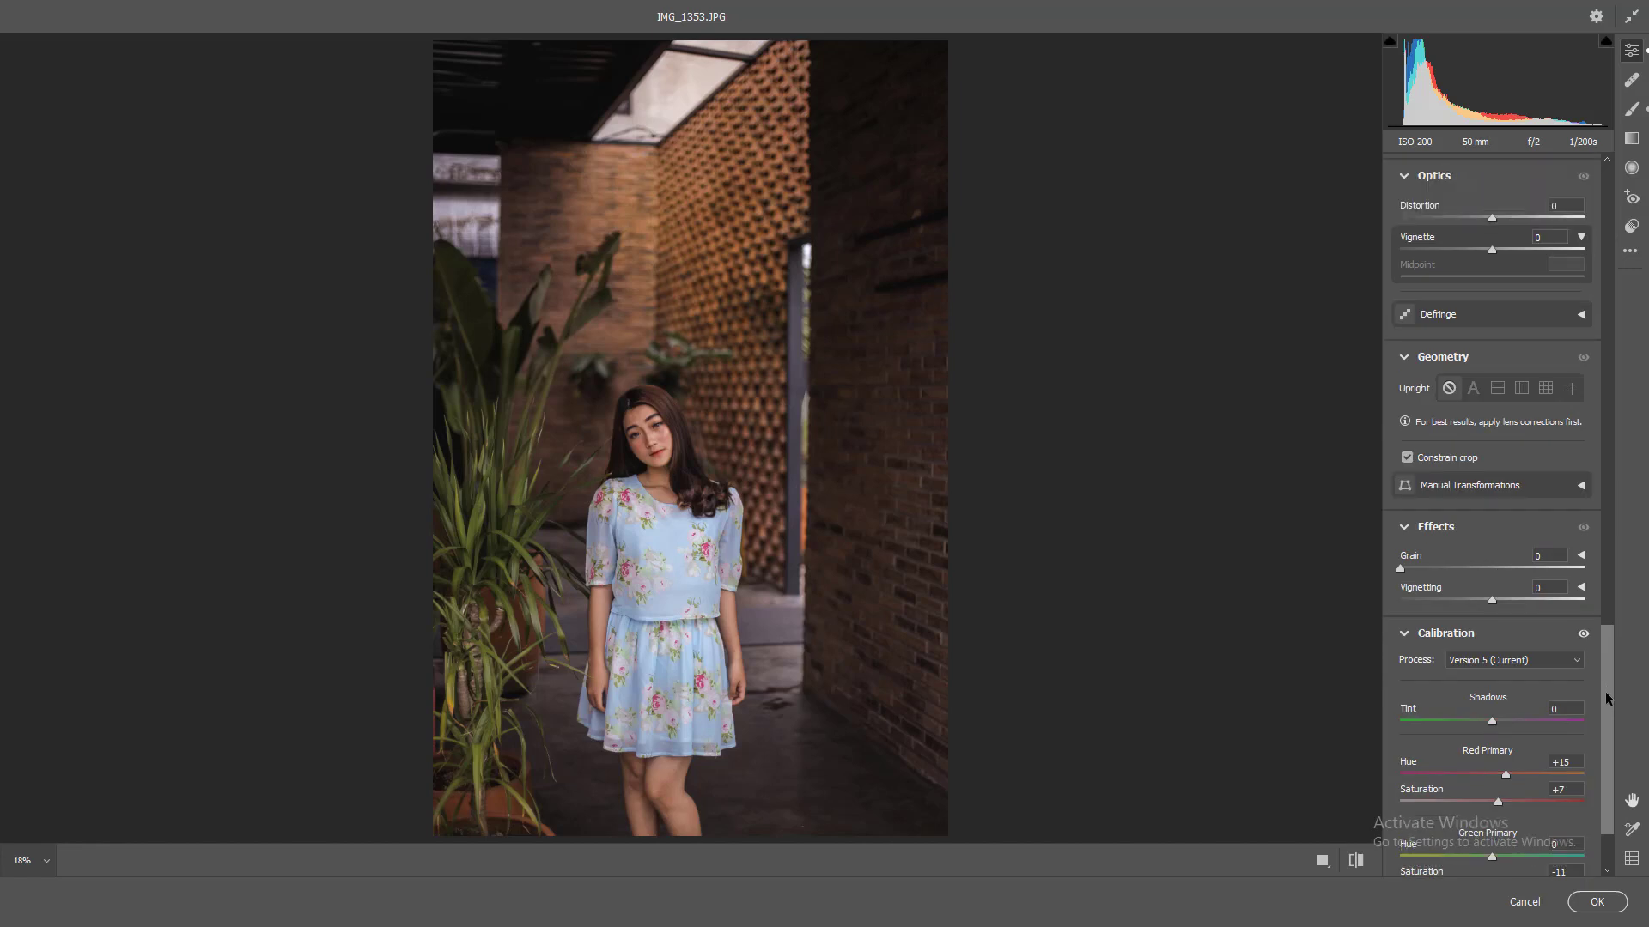
pyautogui.moveTo(1491, 599); pyautogui.dragTo(1477, 600)
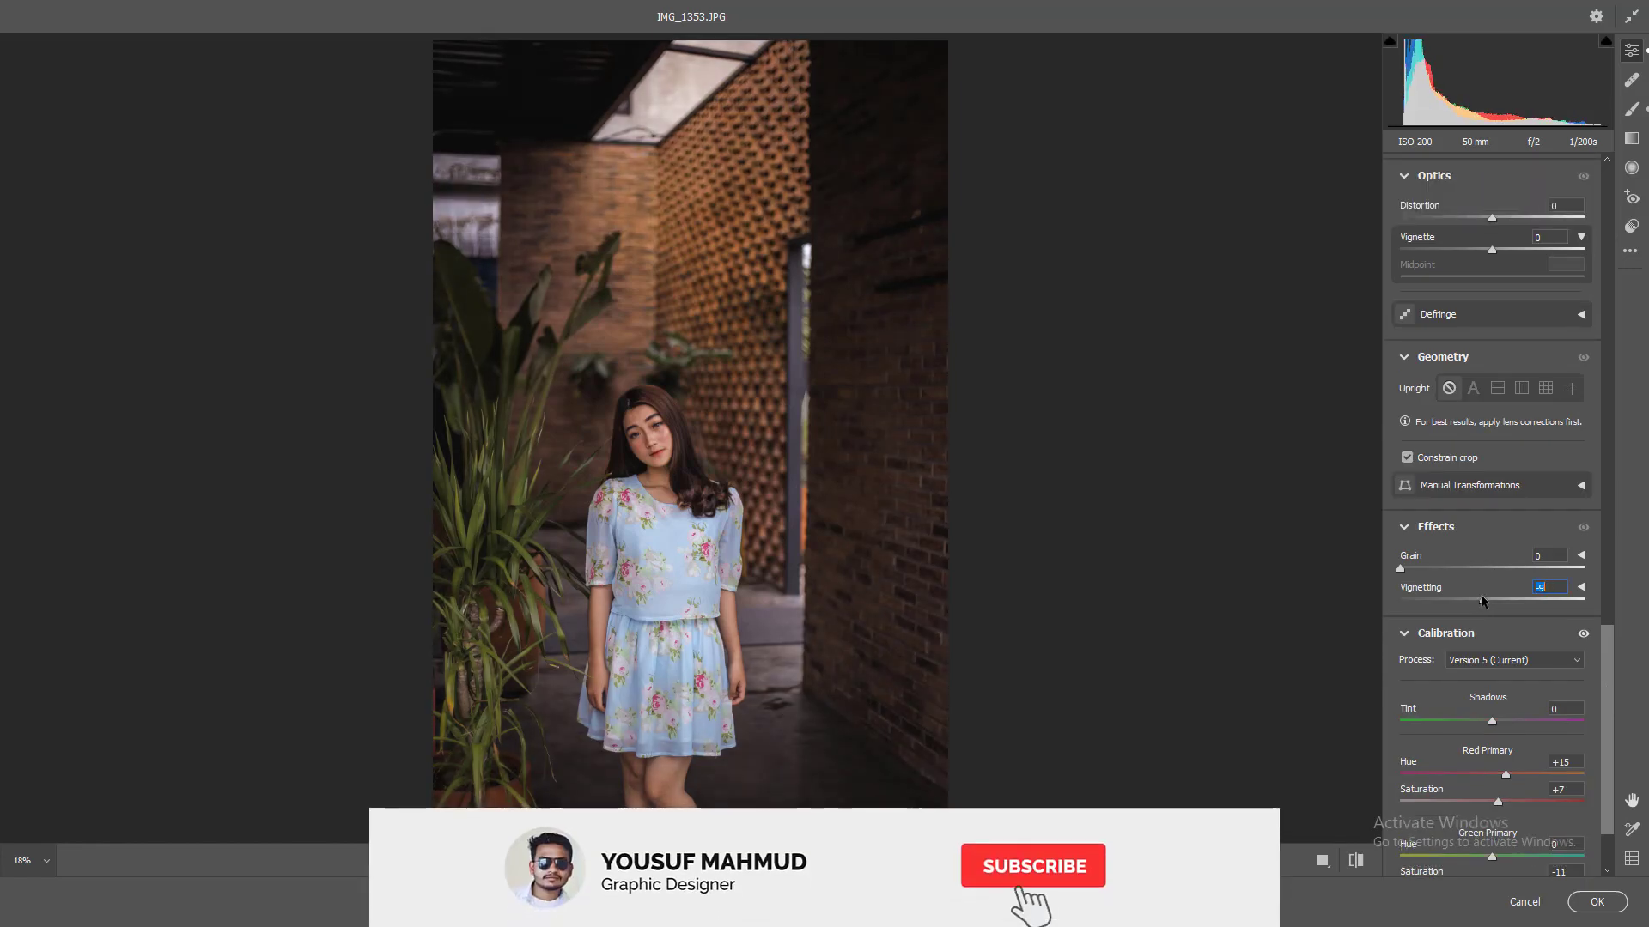
pyautogui.scroll(2, 1479, 605)
pyautogui.scroll(2, 1480, 604)
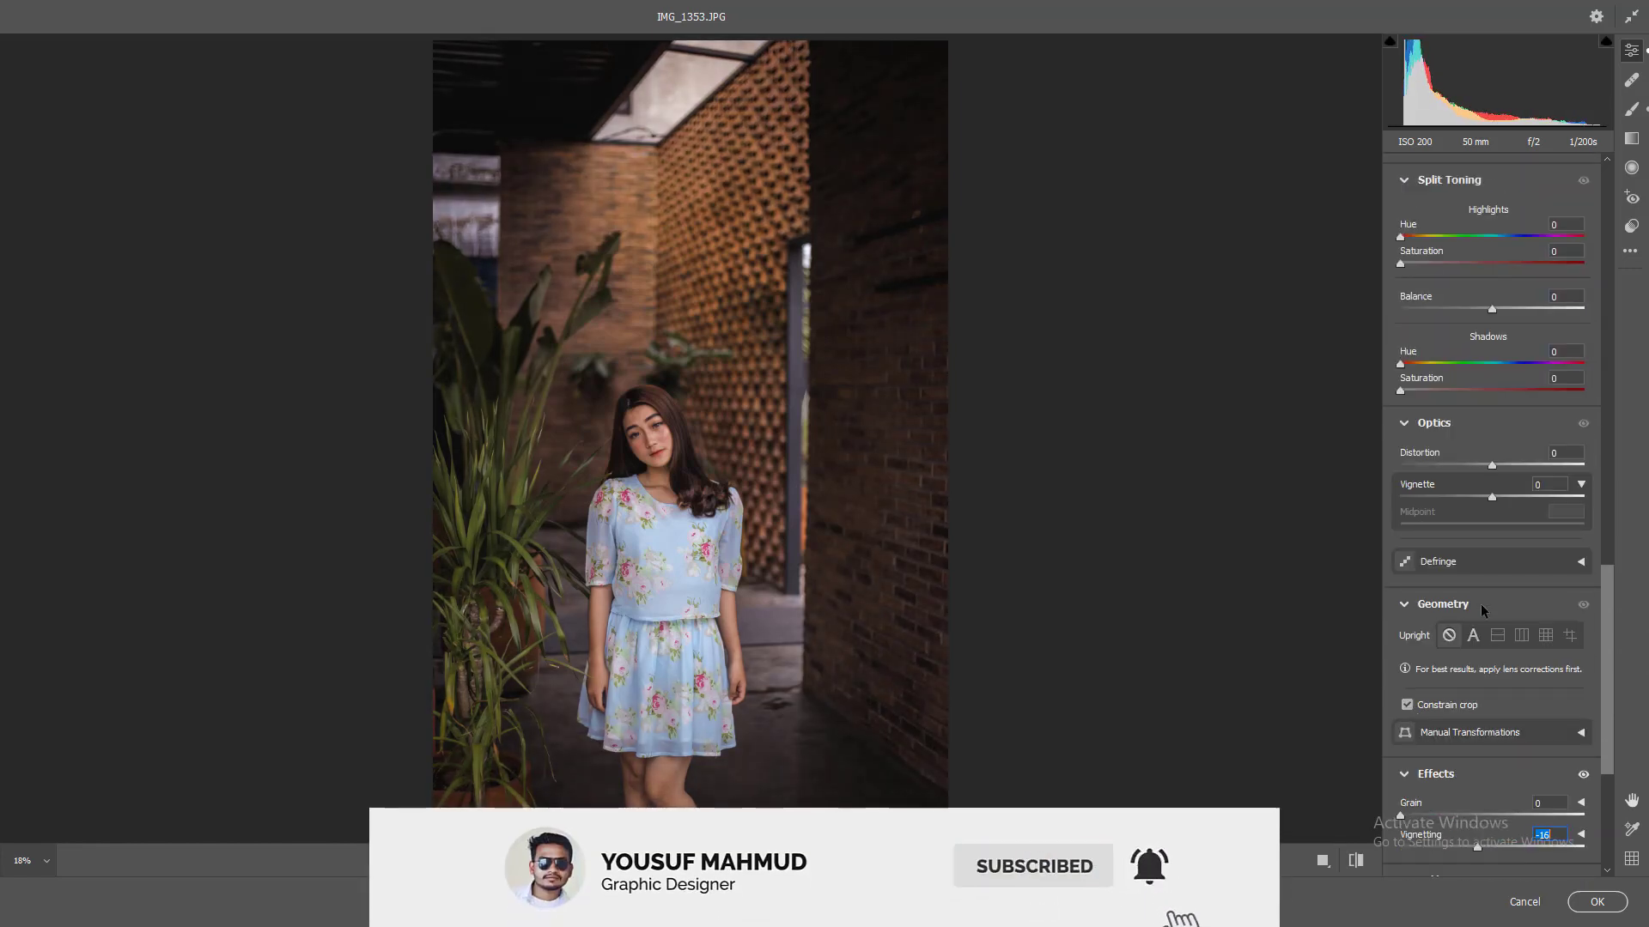
pyautogui.scroll(4, 1484, 599)
pyautogui.moveTo(1452, 477); pyautogui.dragTo(1461, 484)
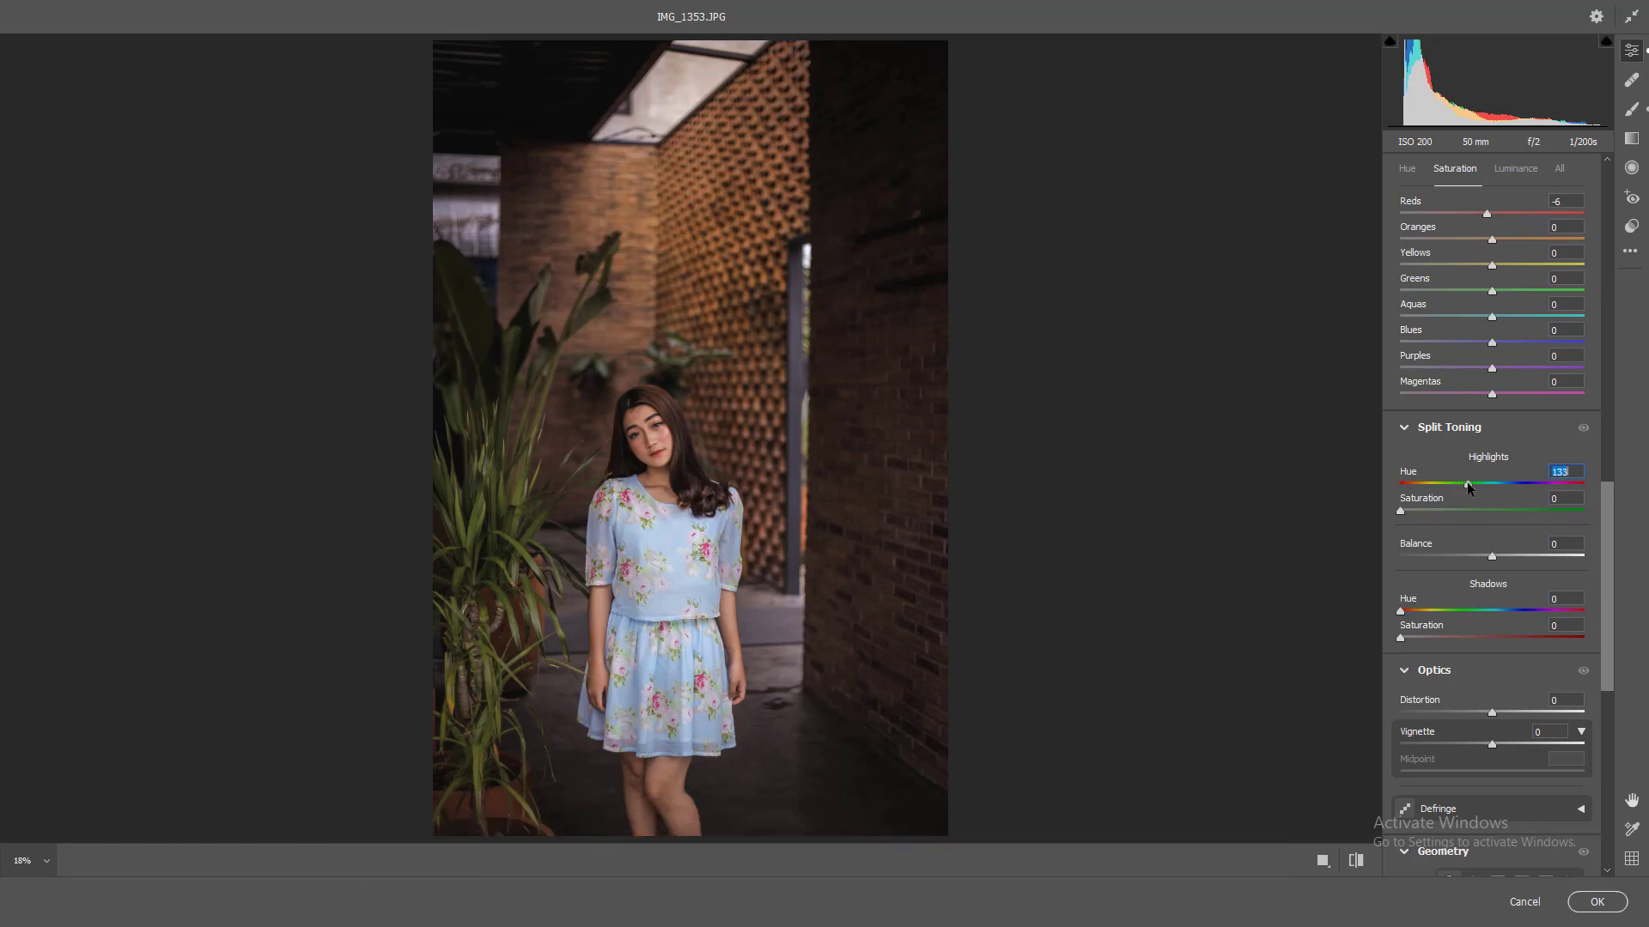
pyautogui.press('Tab')
pyautogui.click(1460, 486)
pyautogui.moveTo(1460, 486)
pyautogui.mouseDown()
pyautogui.moveTo(1428, 481)
pyautogui.moveTo(1434, 514)
pyautogui.moveTo(1460, 484)
pyautogui.moveTo(1550, 485)
pyautogui.moveTo(1421, 486)
pyautogui.mouseUp()
# Tint the shadows in Split Toning to a hue of about 345
pyautogui.click(1431, 611)
pyautogui.click(1425, 636)
pyautogui.moveTo(1414, 636); pyautogui.dragTo(1403, 637)
pyautogui.click(1551, 612)
pyautogui.click(1576, 612)
pyautogui.scroll(4, 1543, 623)
pyautogui.scroll(4, 1544, 622)
pyautogui.scroll(4, 1544, 622)
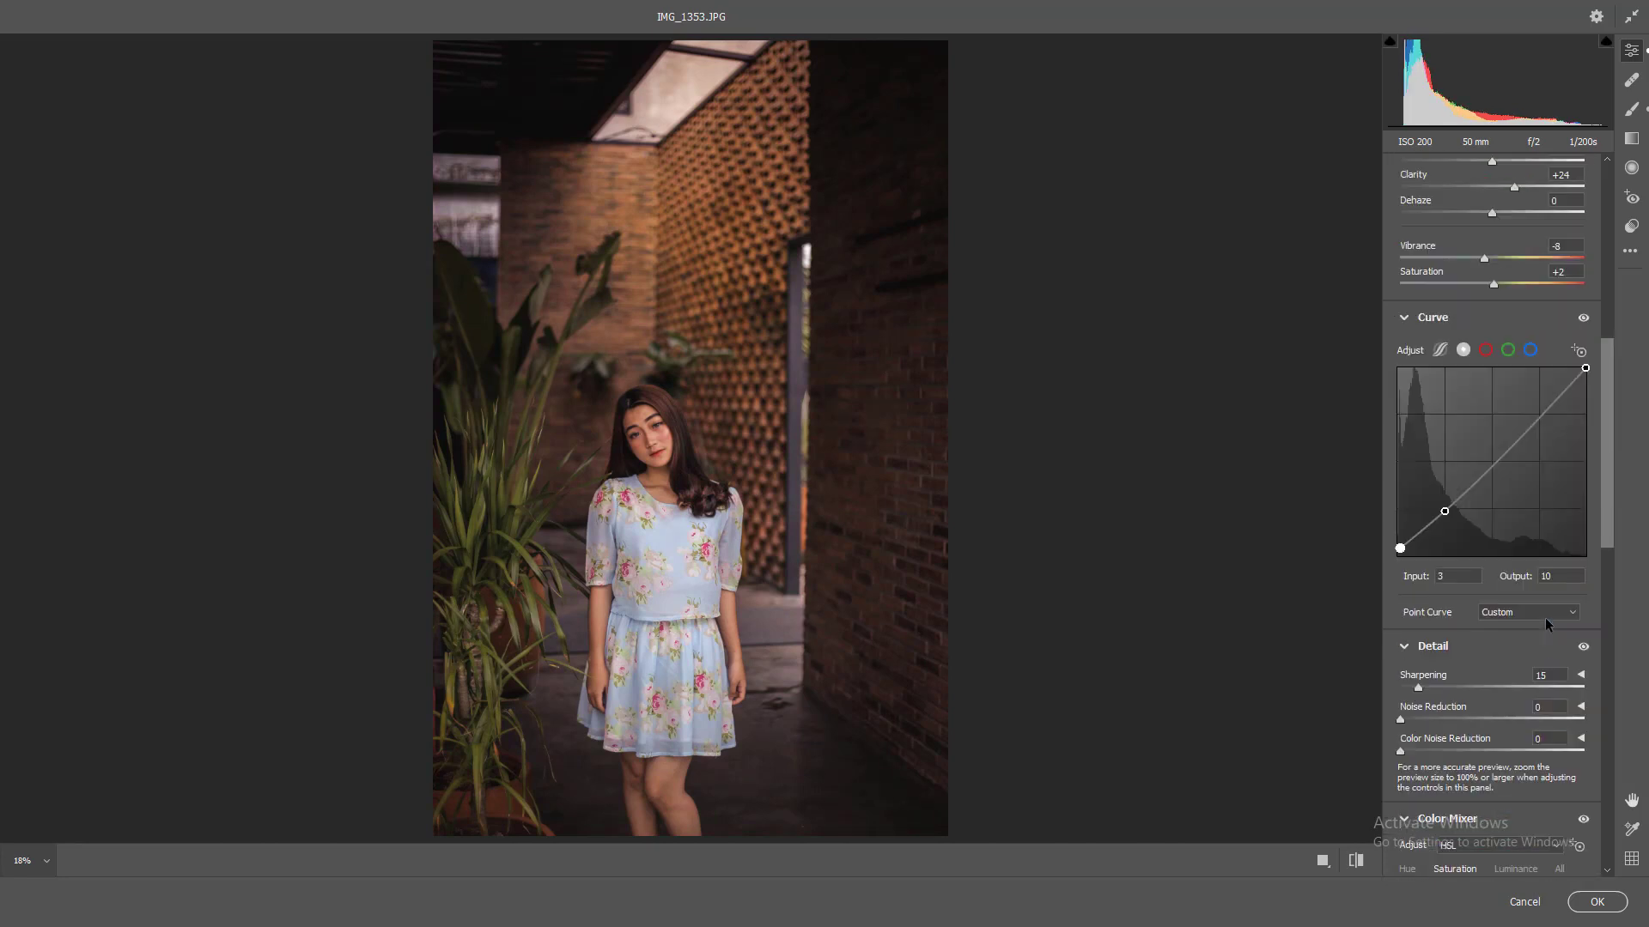
pyautogui.scroll(3, 1543, 616)
pyautogui.scroll(1, 1544, 616)
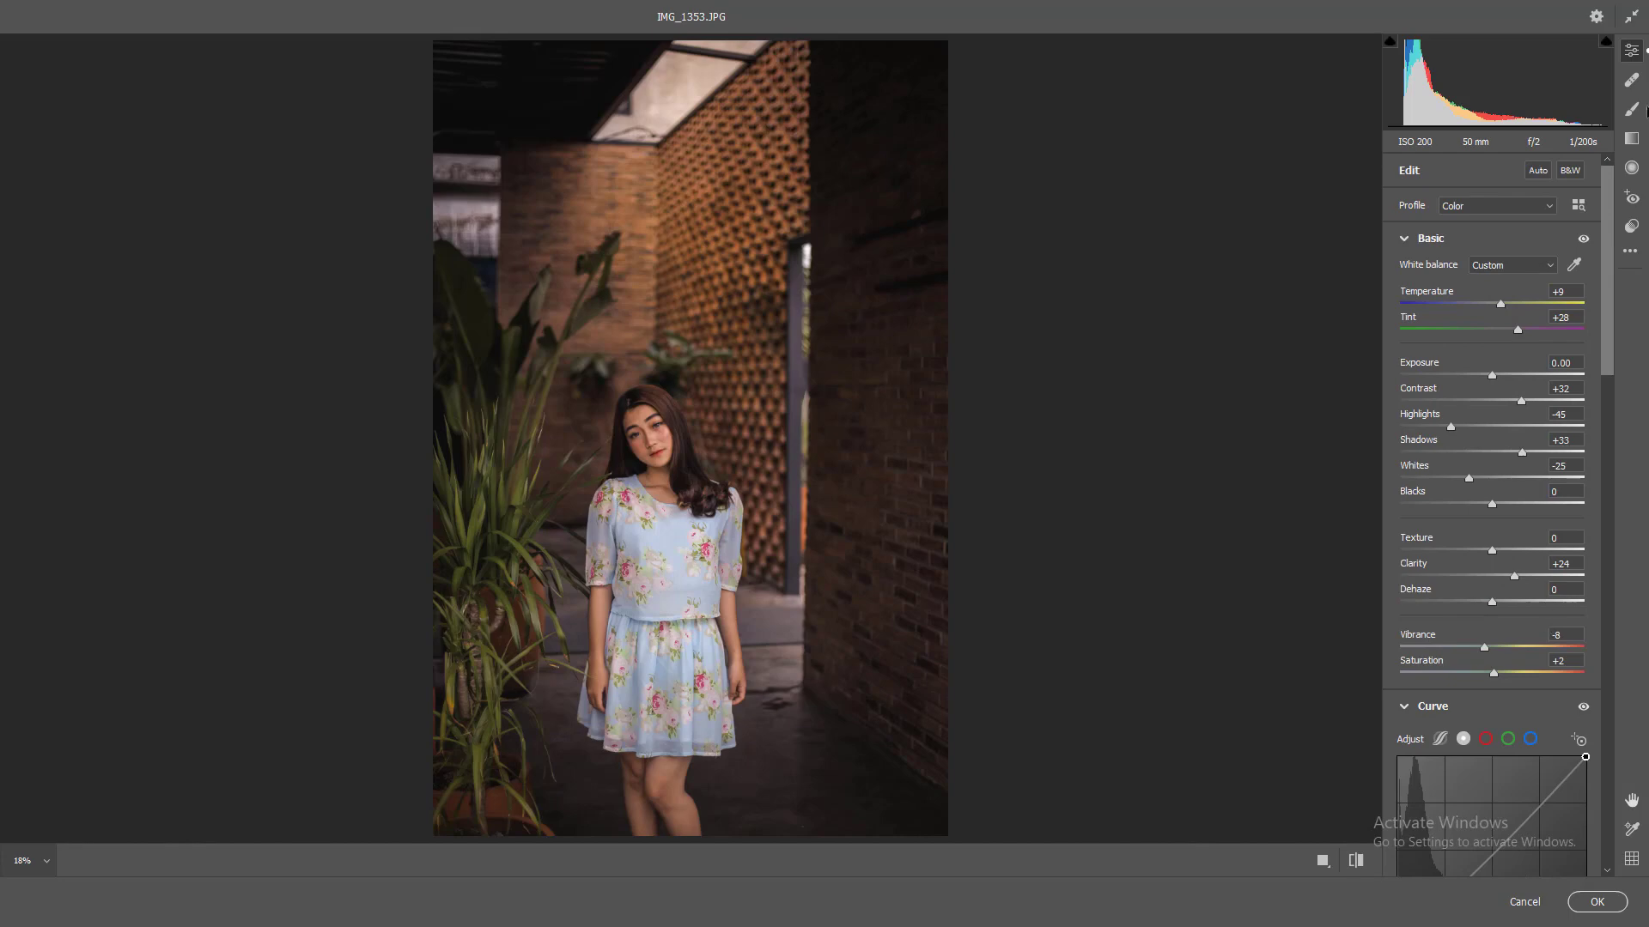
# Apply the Camera Raw grade to Layer 1 and zoom in on the face
pyautogui.click(1595, 901)
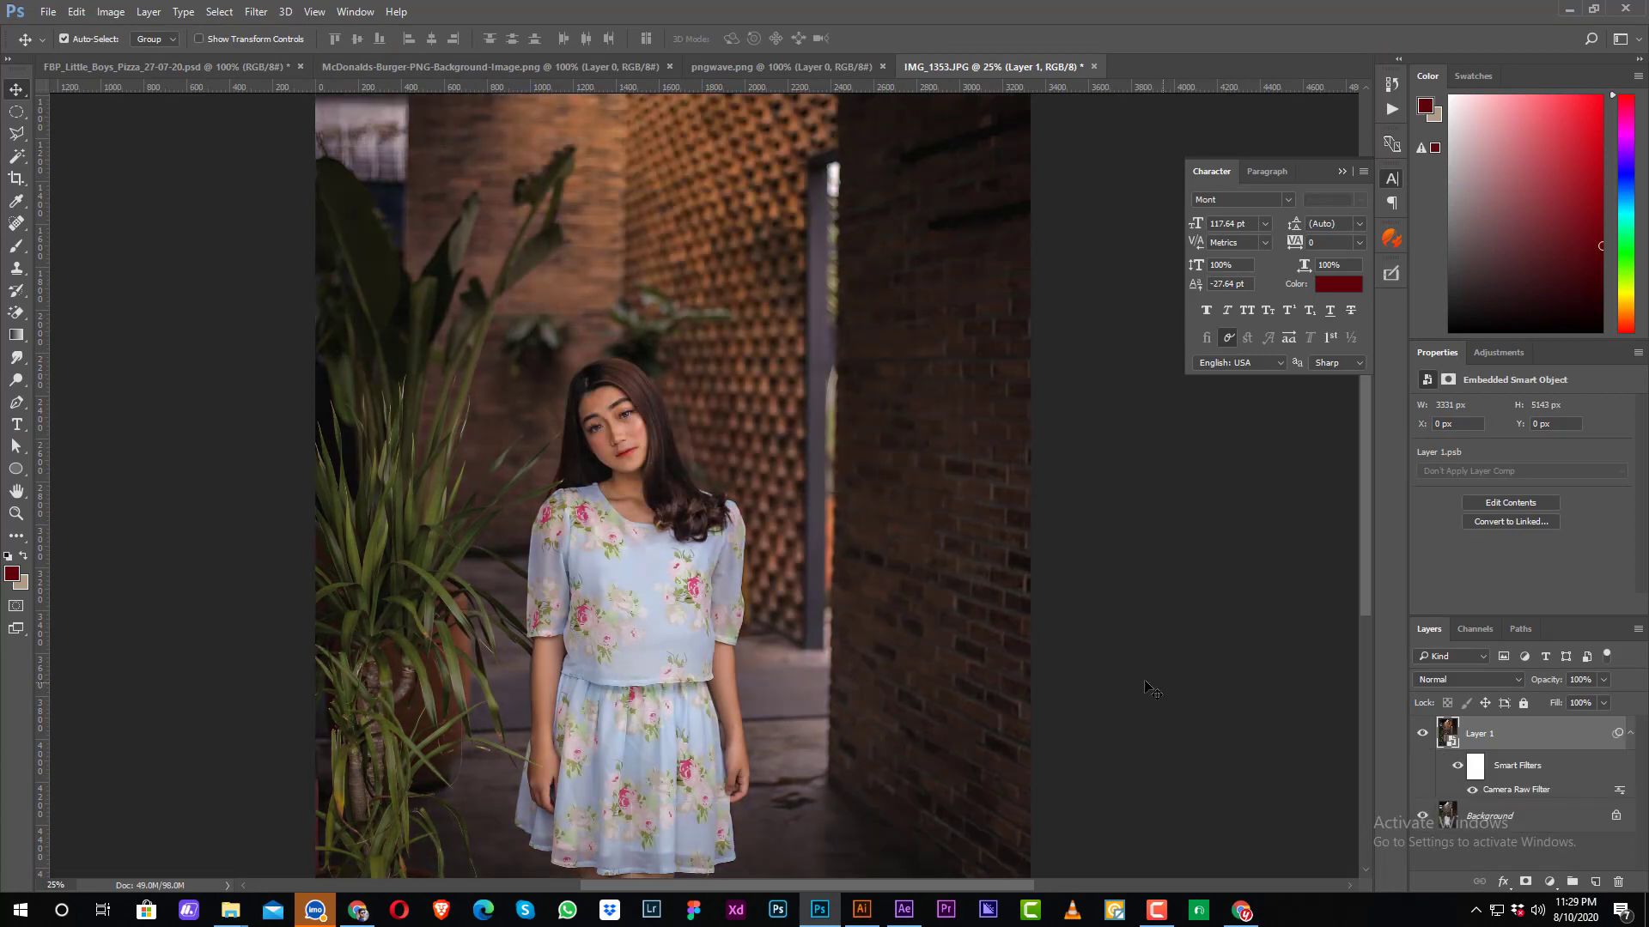
pyautogui.click(625, 421)
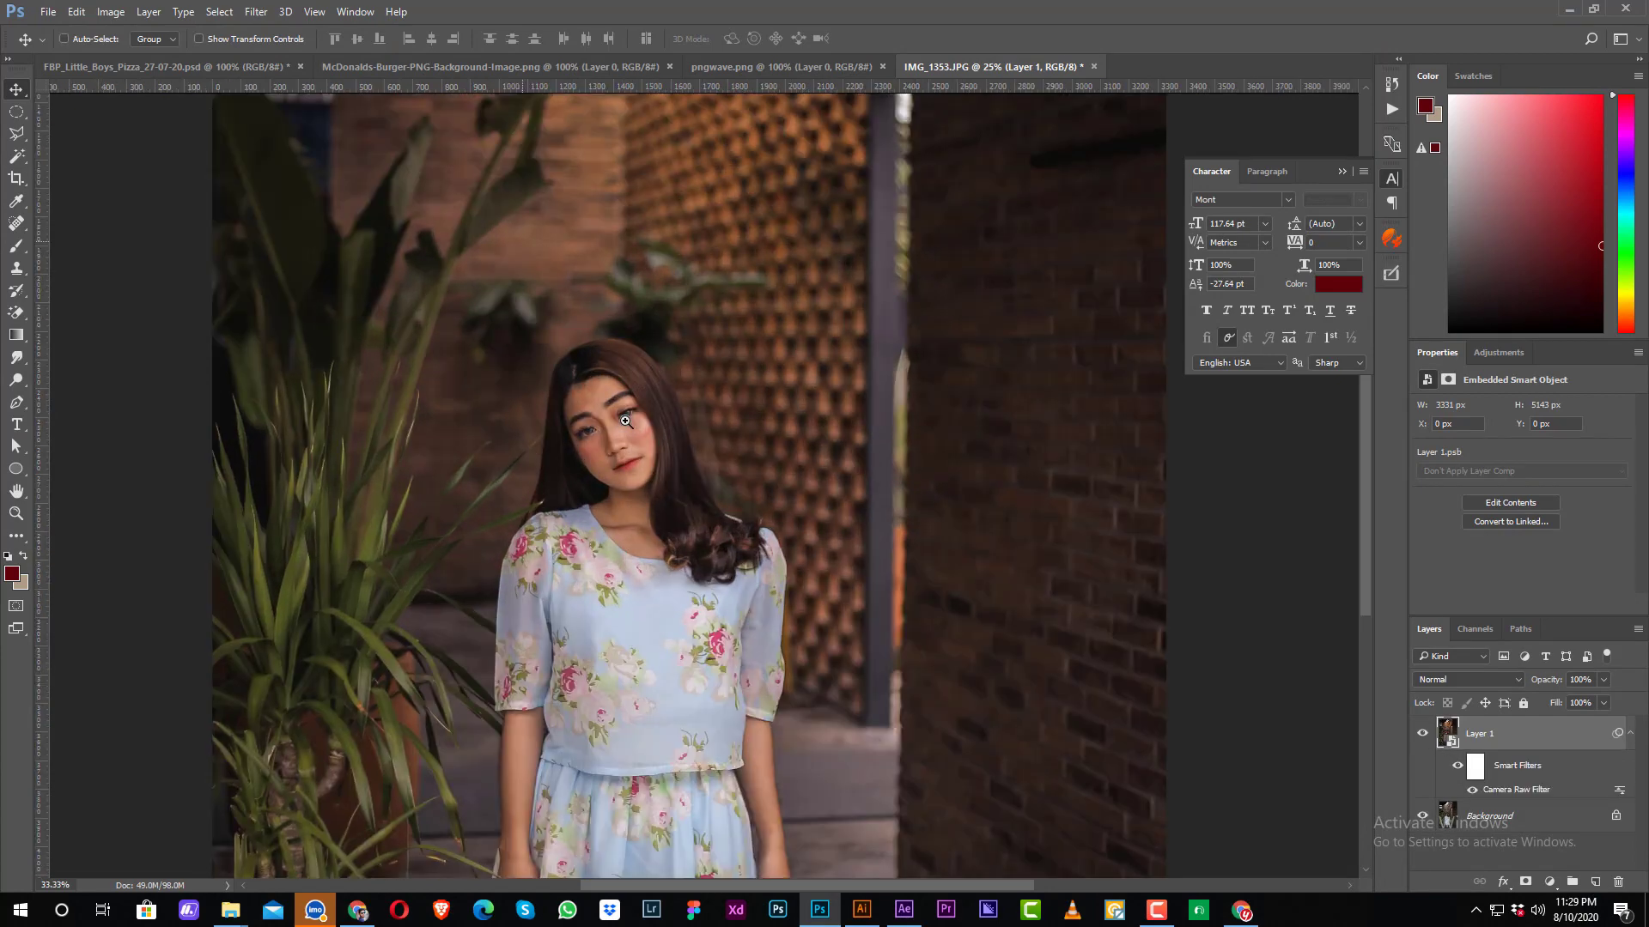
pyautogui.press('ctrl')
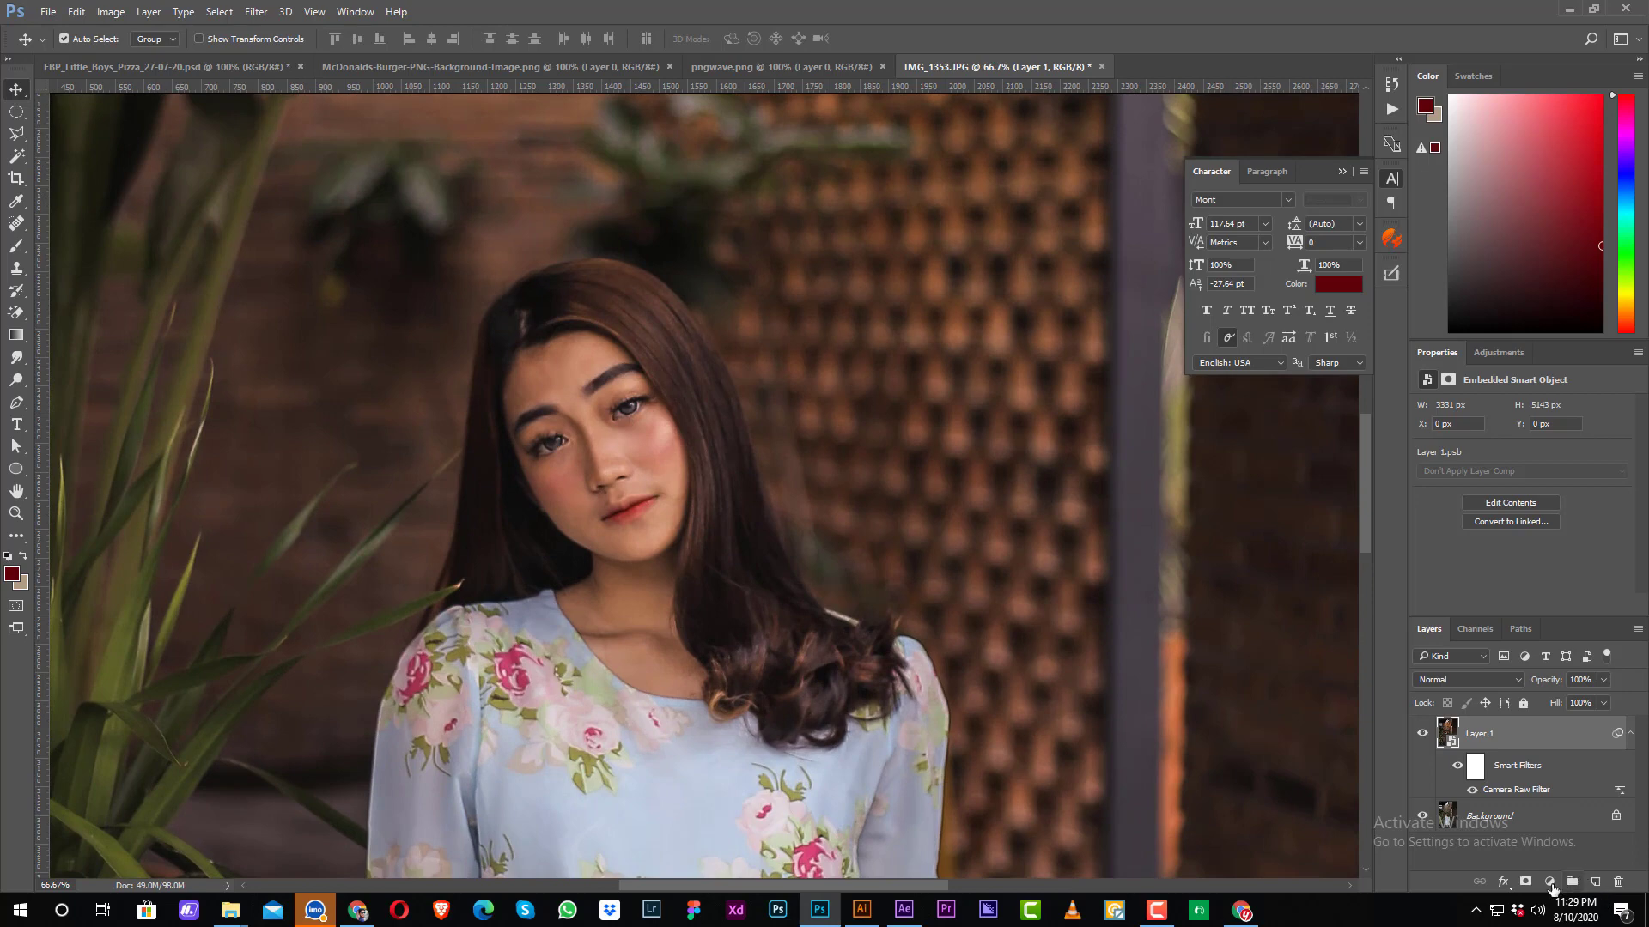
# Add a Vibrance adjustment layer set to -23 and select its layer mask
pyautogui.click(1550, 882)
pyautogui.click(1547, 654)
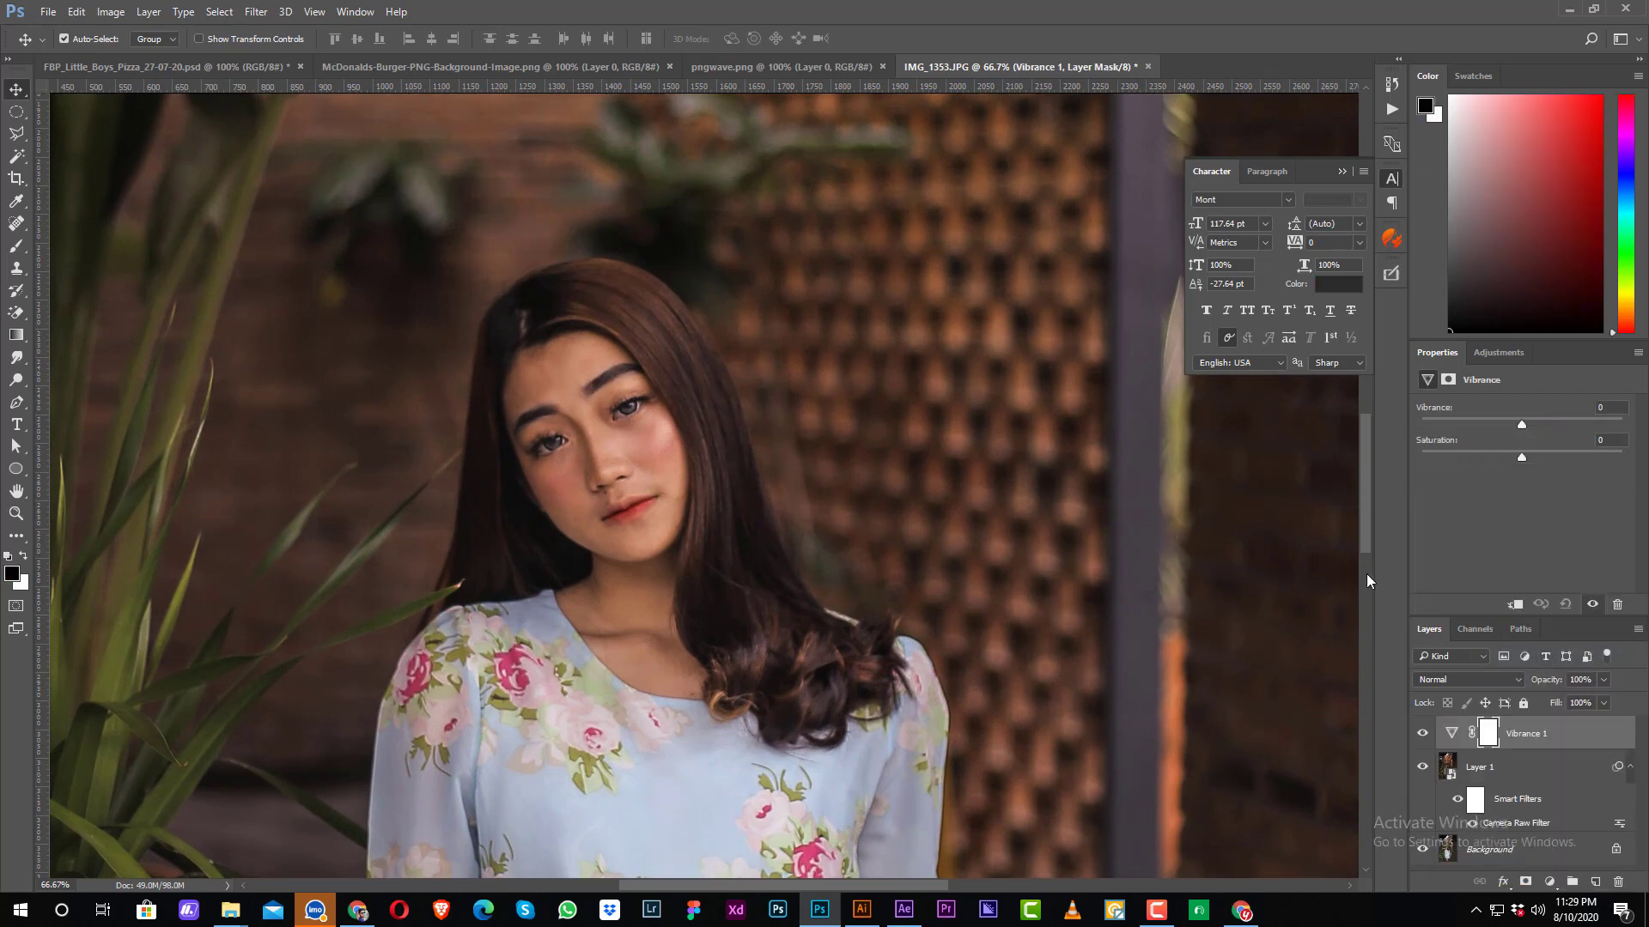
pyautogui.moveTo(1522, 424); pyautogui.dragTo(1498, 421)
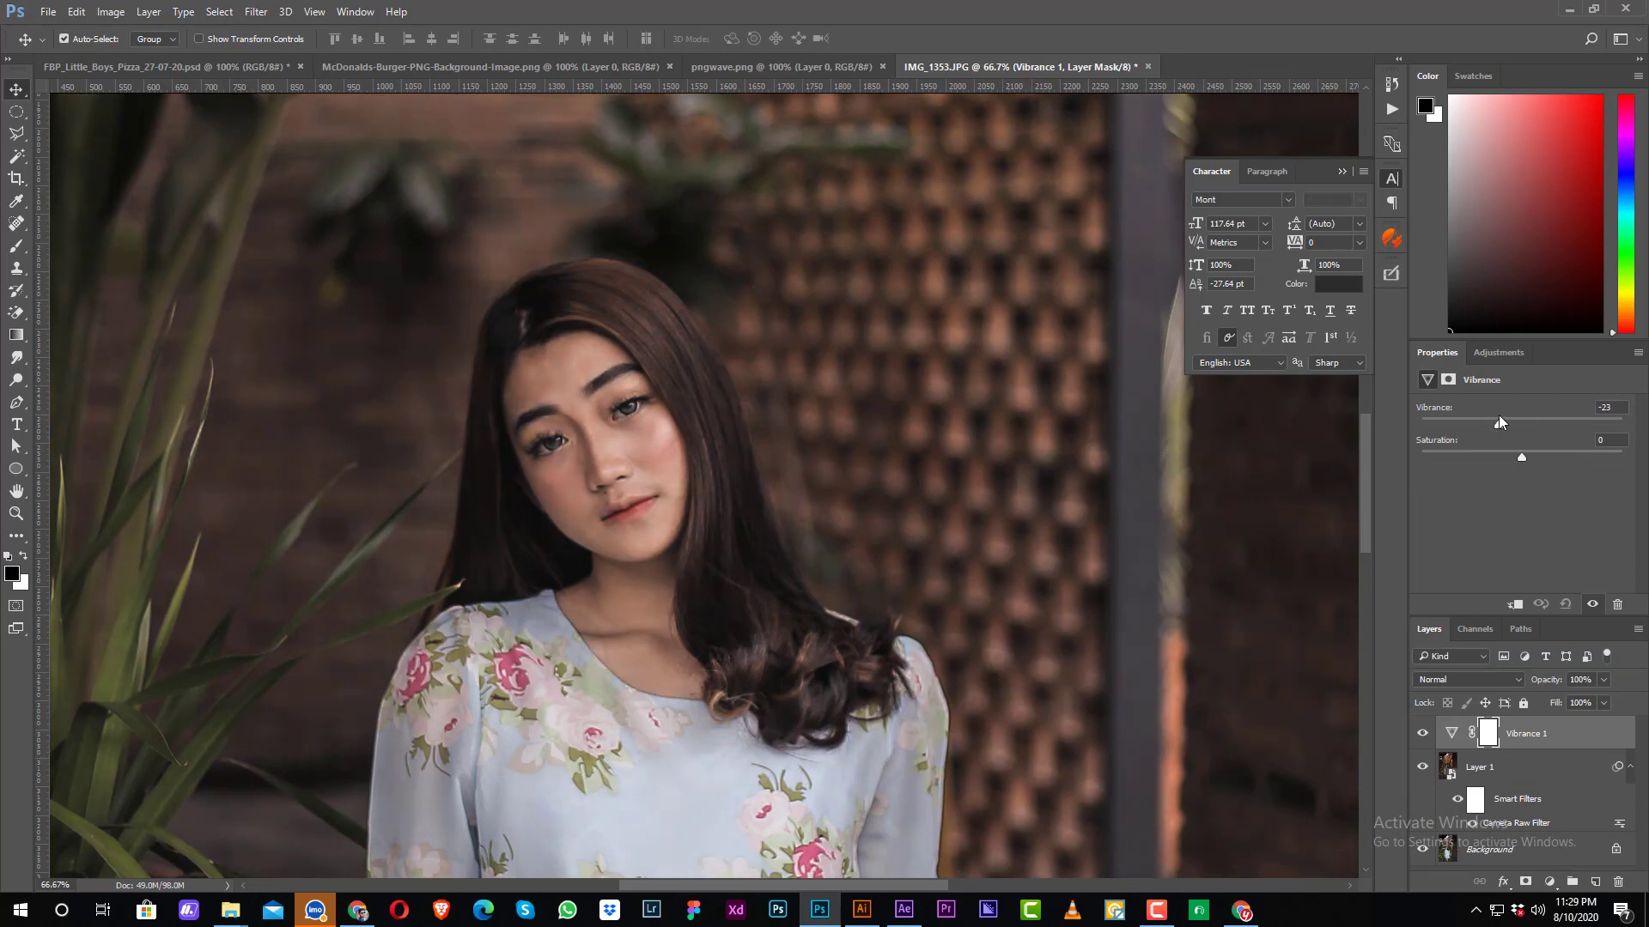
pyautogui.click(1489, 734)
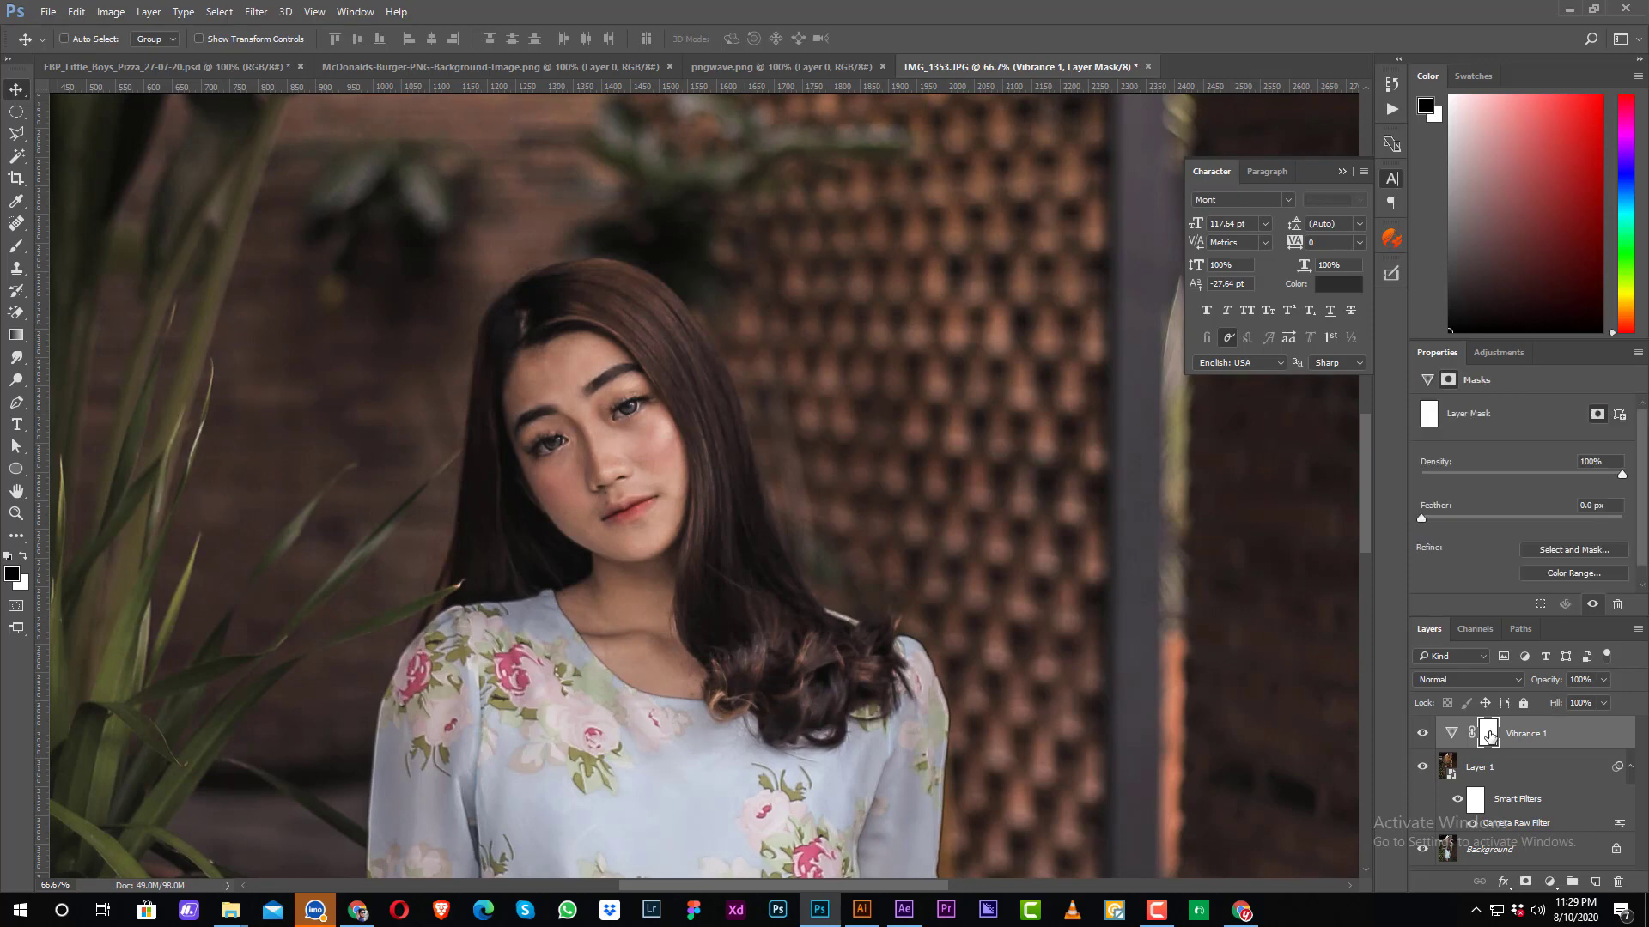
# Invert the Vibrance 1 mask to black and set up a large white brush
pyautogui.hotkey('ctrl', 'i')
pyautogui.press('b')
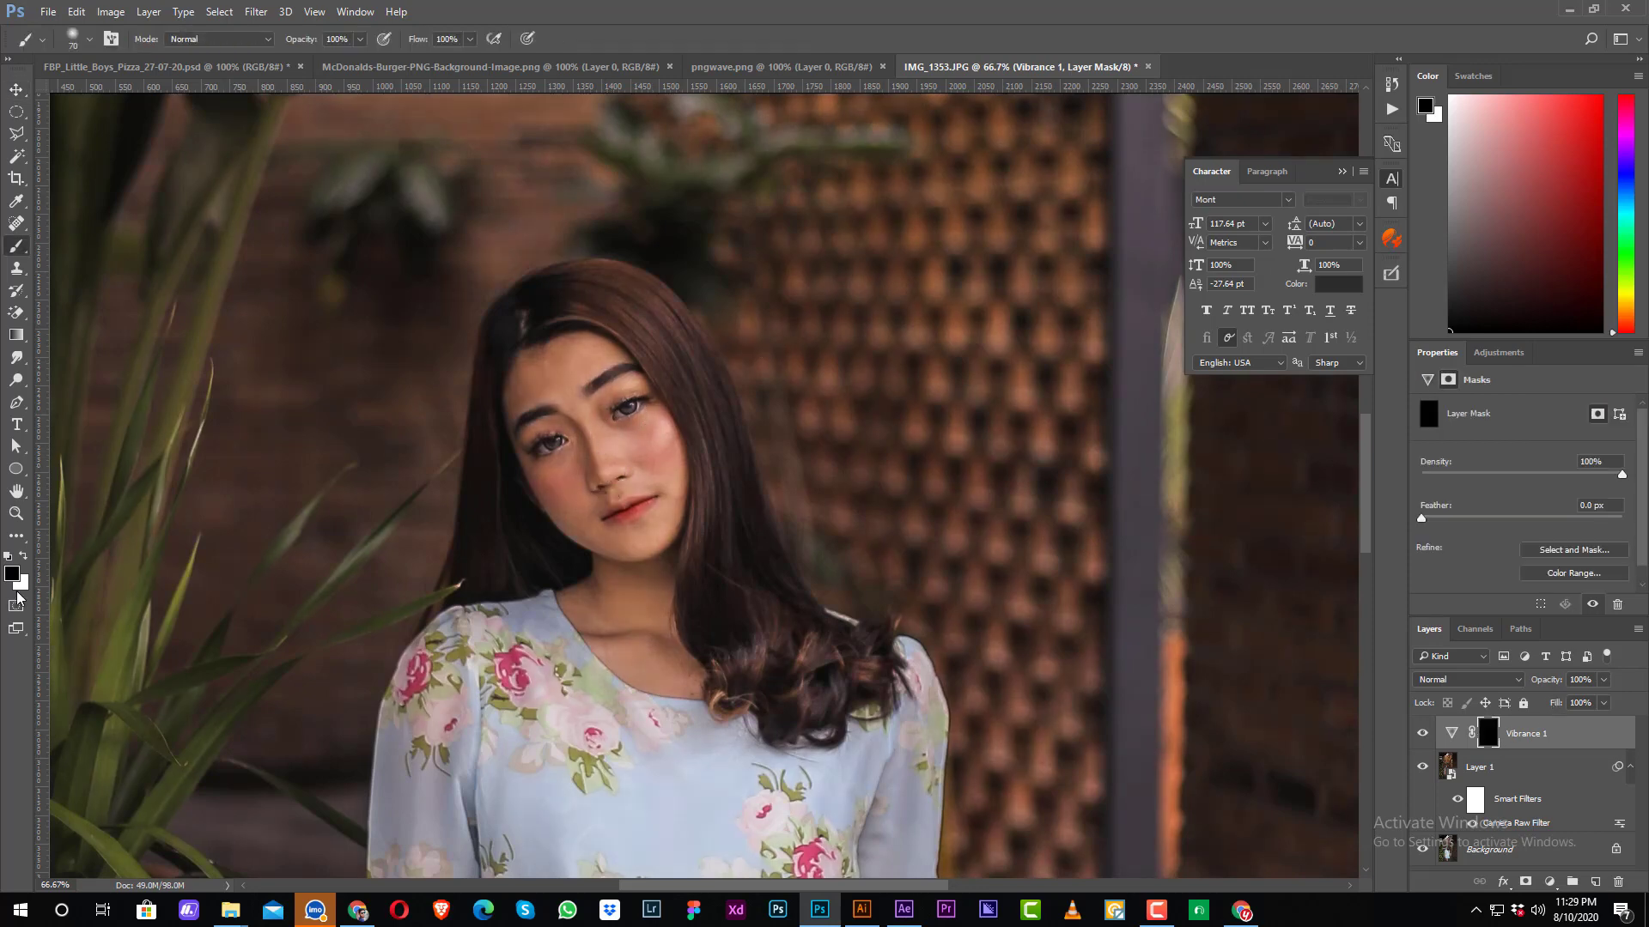
pyautogui.click(23, 560)
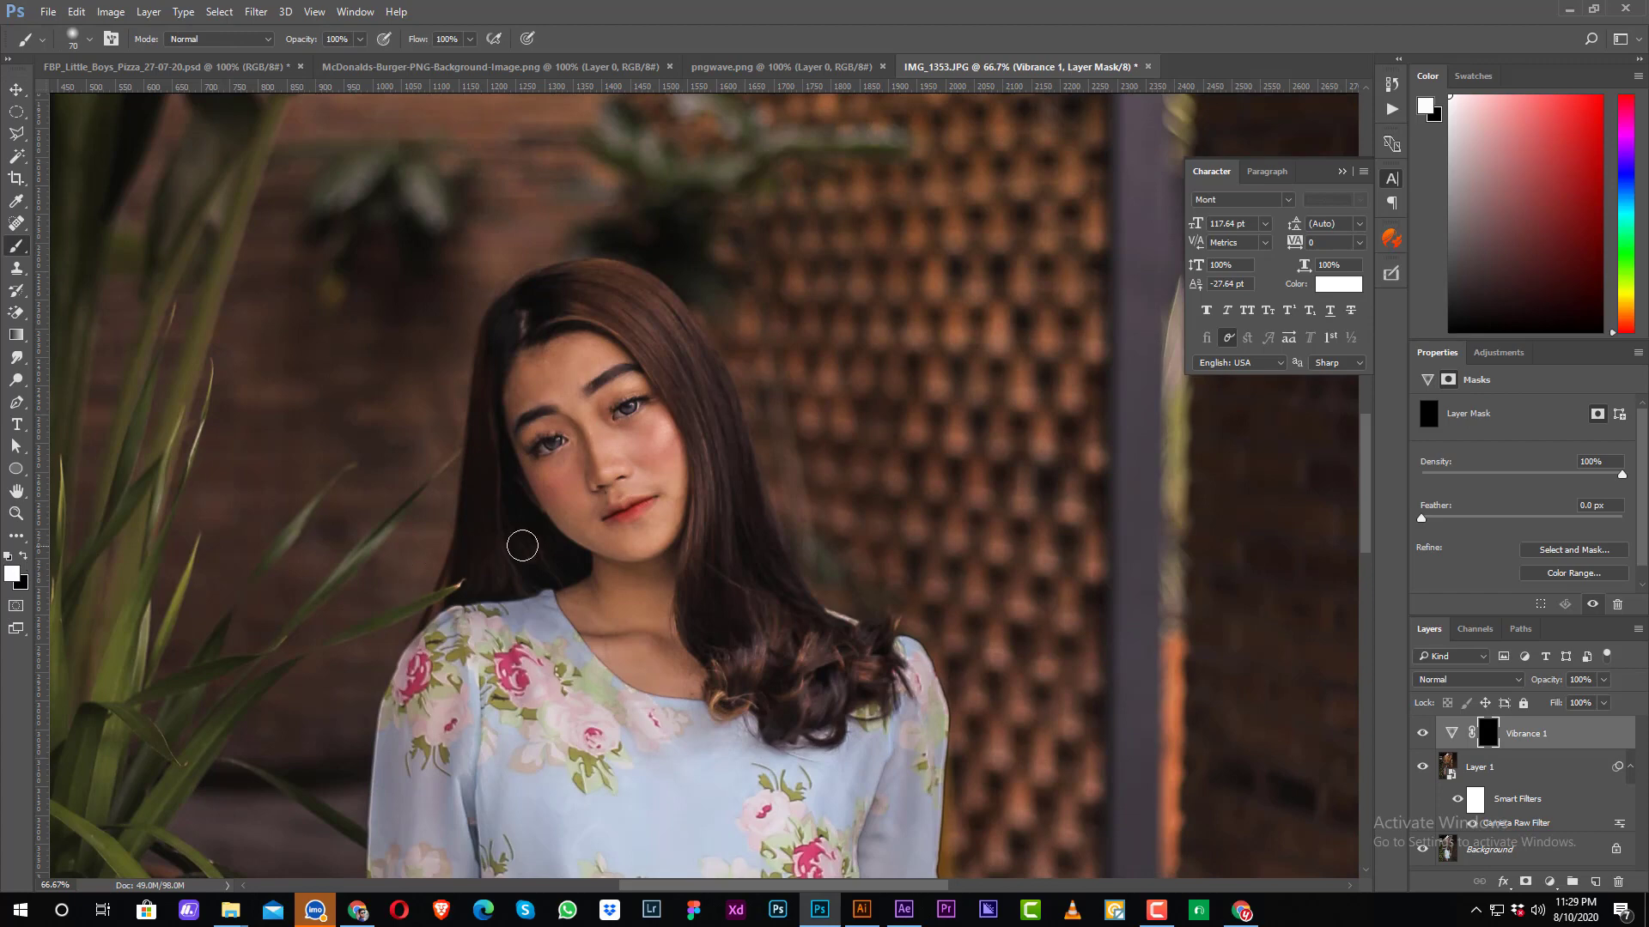
pyautogui.press(']')
pyautogui.press(']')
pyautogui.press(']')
pyautogui.press(']')
pyautogui.press(']')
pyautogui.press(']')
# Paint white over the left and right arms to reveal the muted vibrance there
pyautogui.scroll(-10, 494, 478)
pyautogui.scroll(-2, 494, 477)
pyautogui.moveTo(494, 477); pyautogui.dragTo(443, 768)
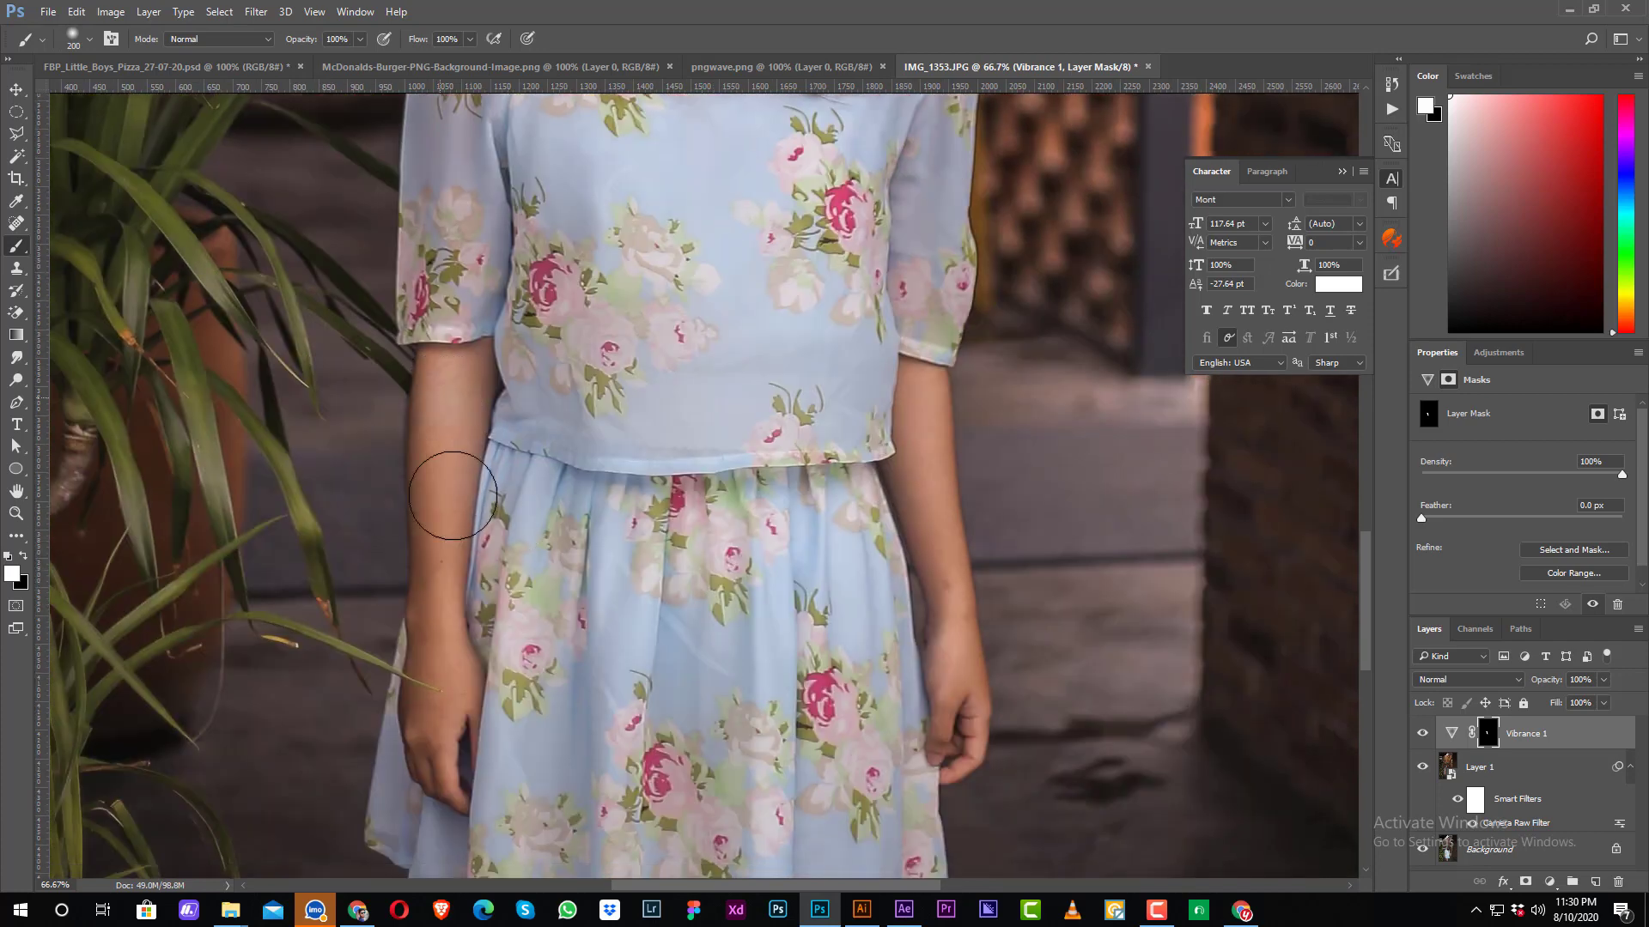
pyautogui.moveTo(923, 422); pyautogui.dragTo(959, 613)
pyautogui.hotkey('ctrl', '-')
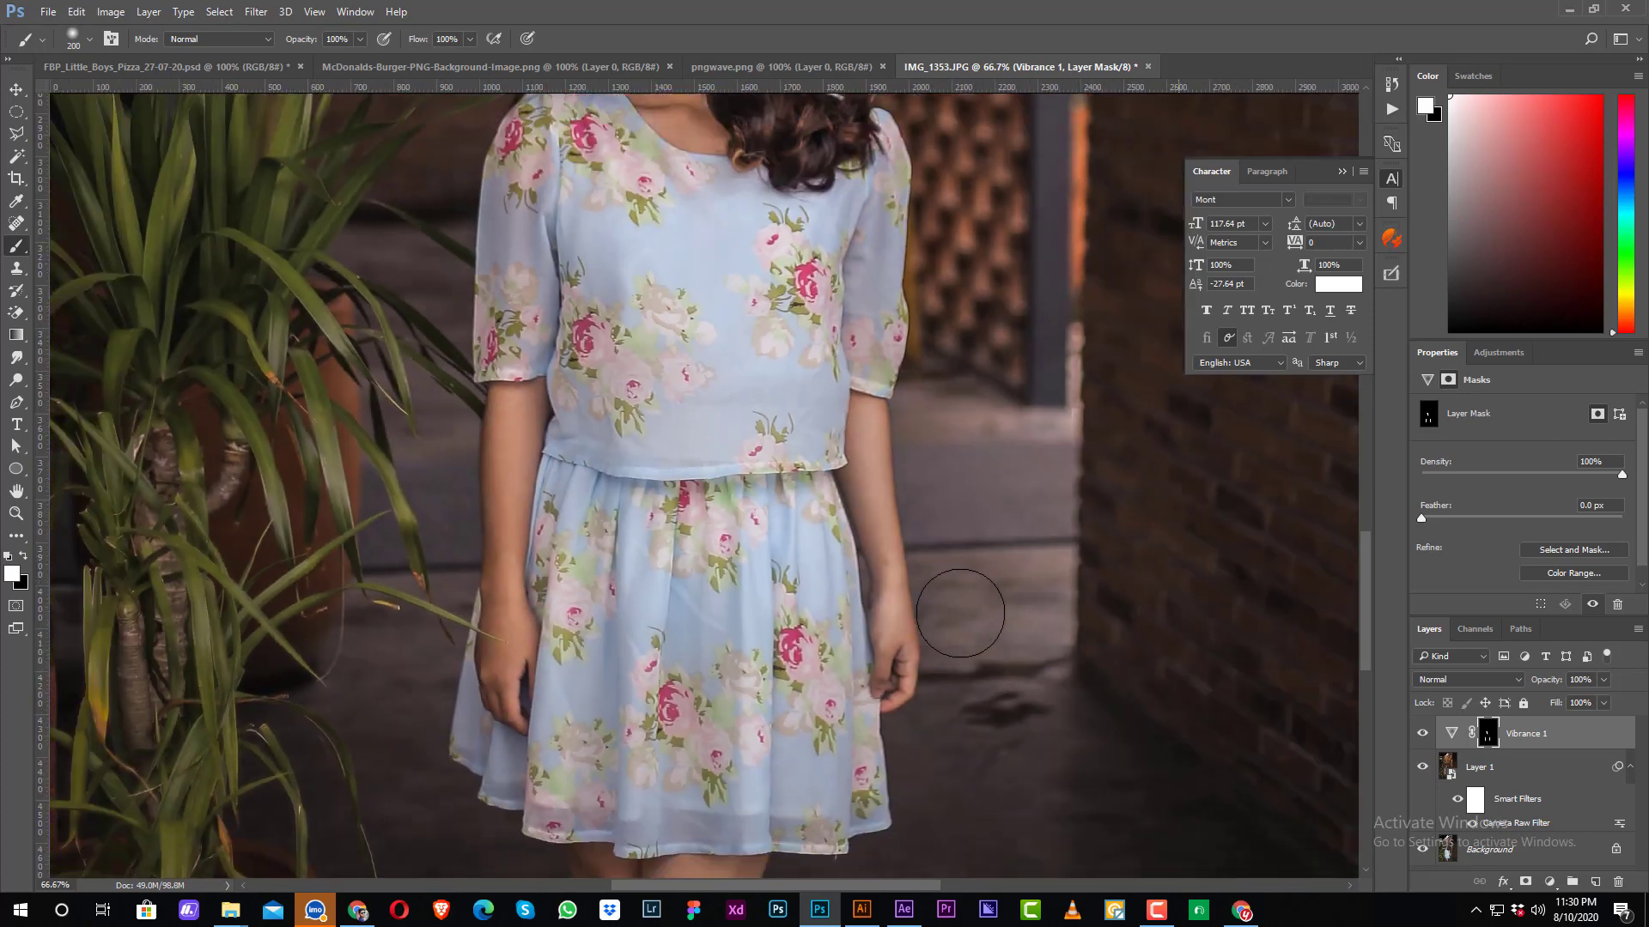
pyautogui.hotkey('ctrl', '-')
pyautogui.press('v')
pyautogui.hotkey('ctrl', '-')
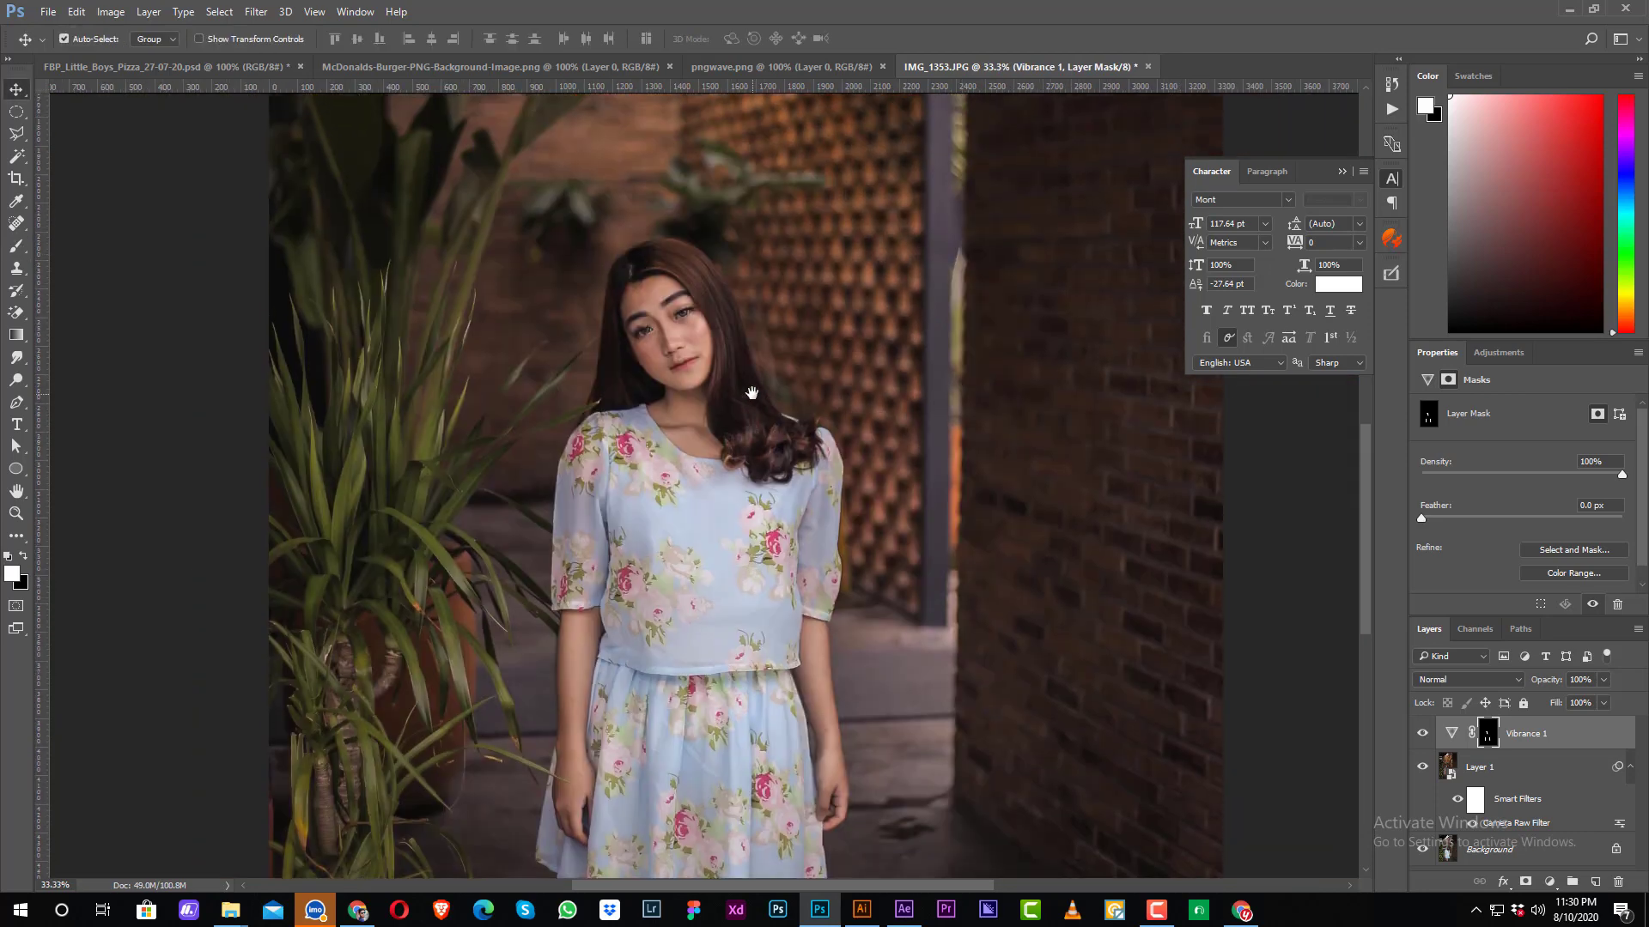
pyautogui.hotkey('ctrl', '-')
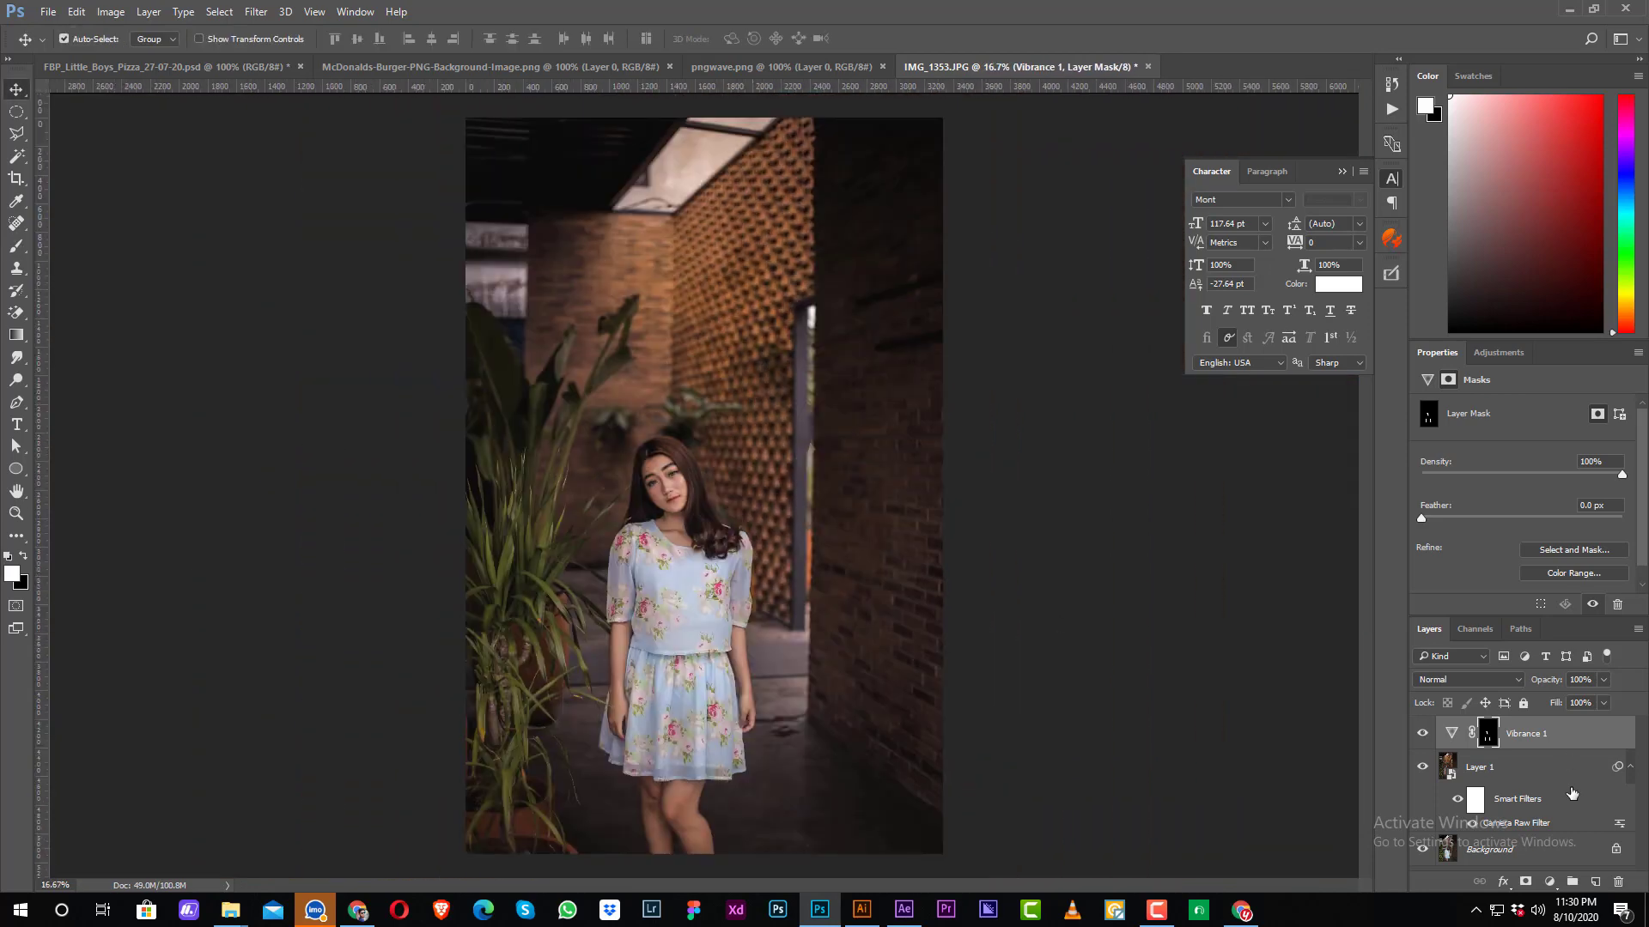
# Add a Selective Color layer and set its Neutrals to Cyan -1, Magenta +7
pyautogui.click(1548, 881)
pyautogui.click(1537, 862)
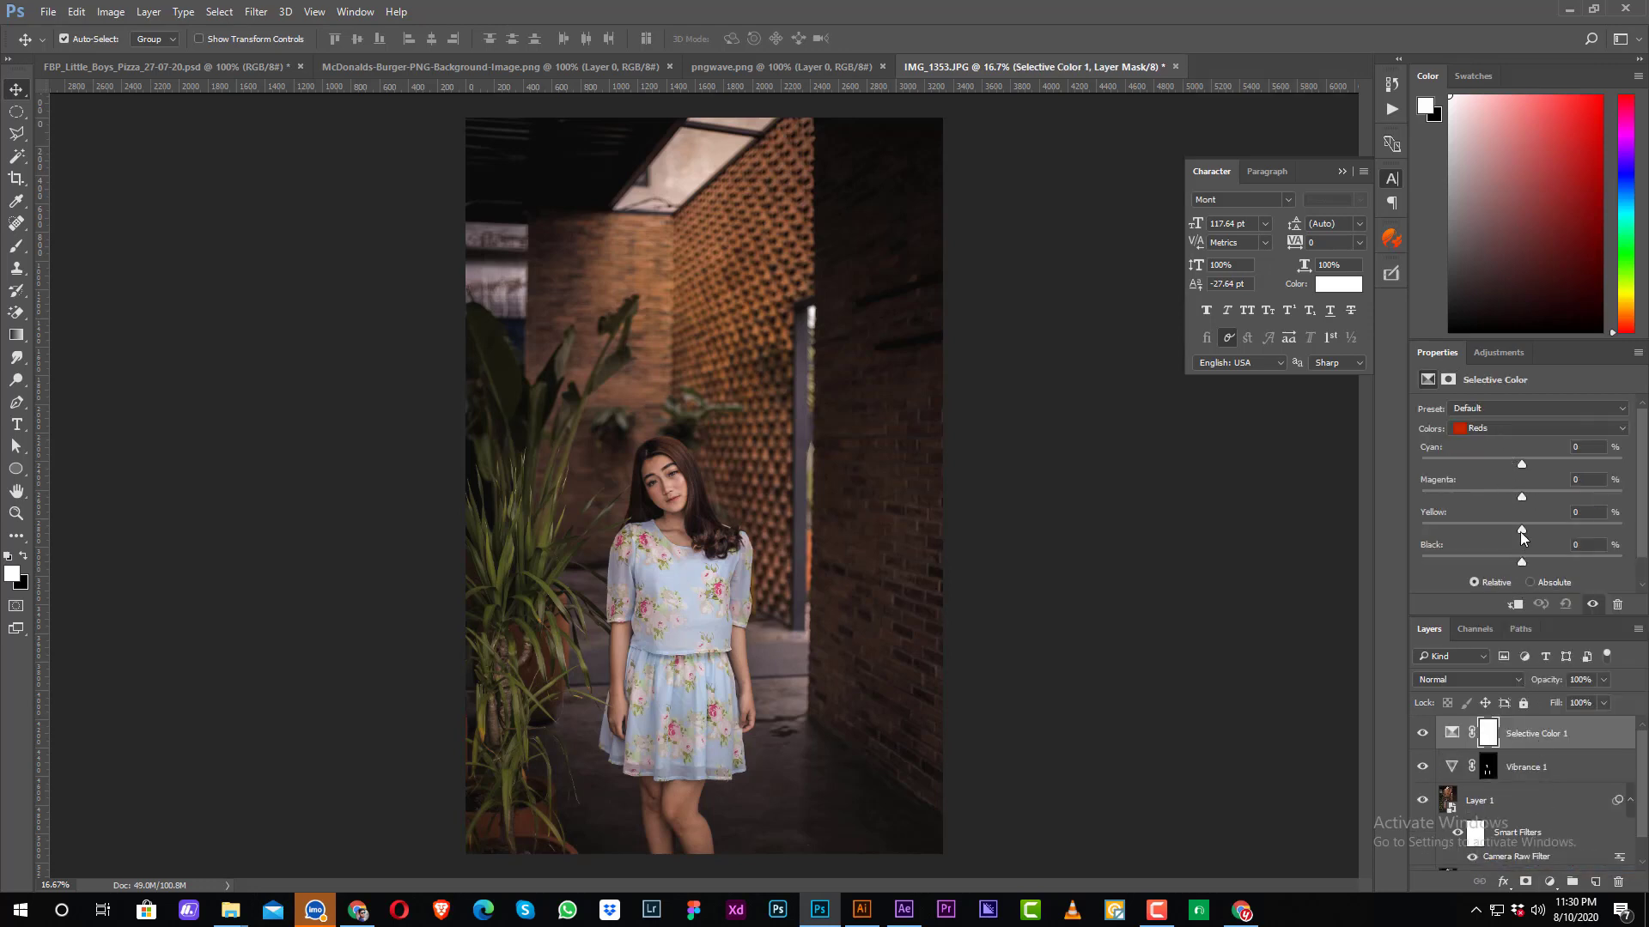
pyautogui.click(1493, 429)
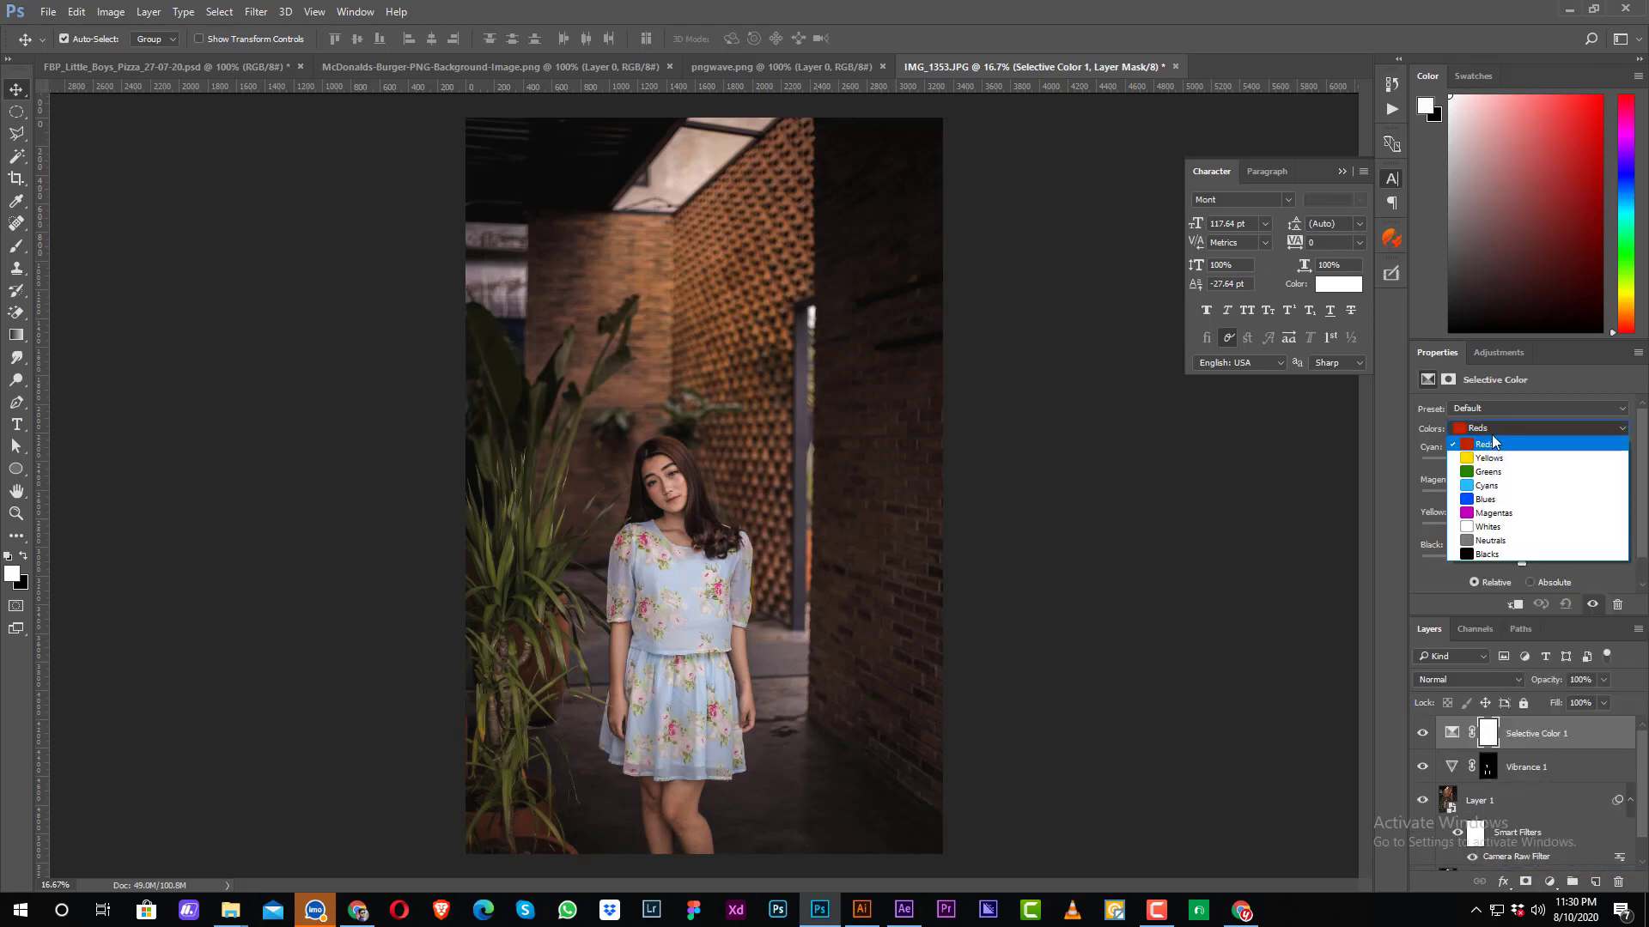
pyautogui.click(1479, 541)
pyautogui.moveTo(1518, 530); pyautogui.dragTo(1513, 530)
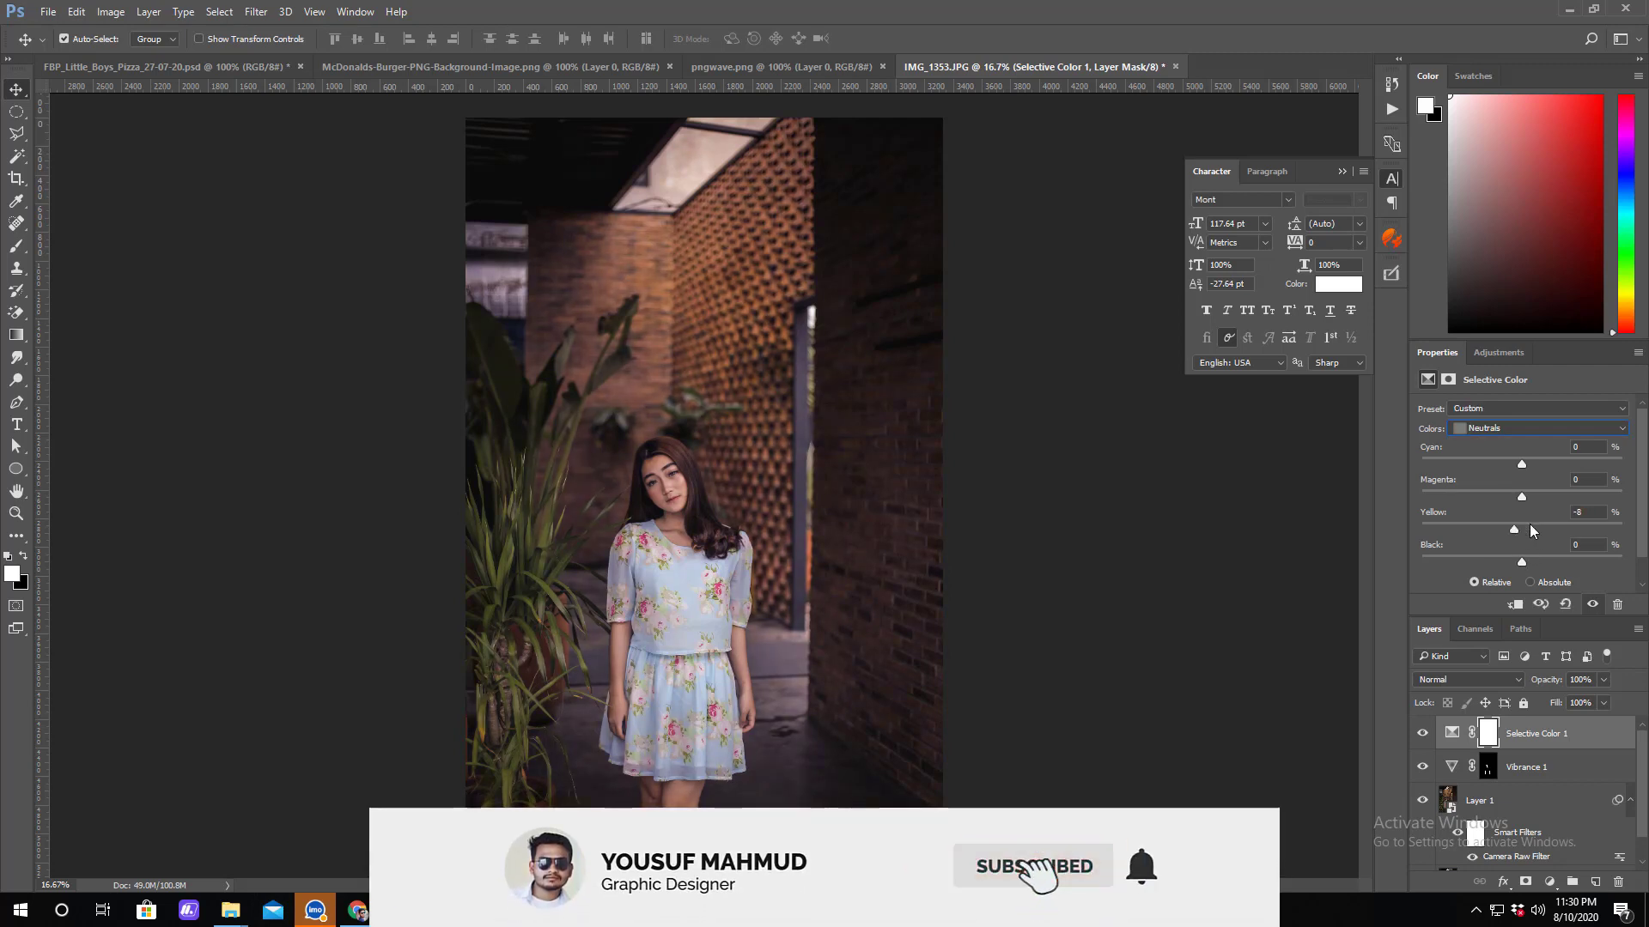
pyautogui.moveTo(1523, 496); pyautogui.dragTo(1520, 497)
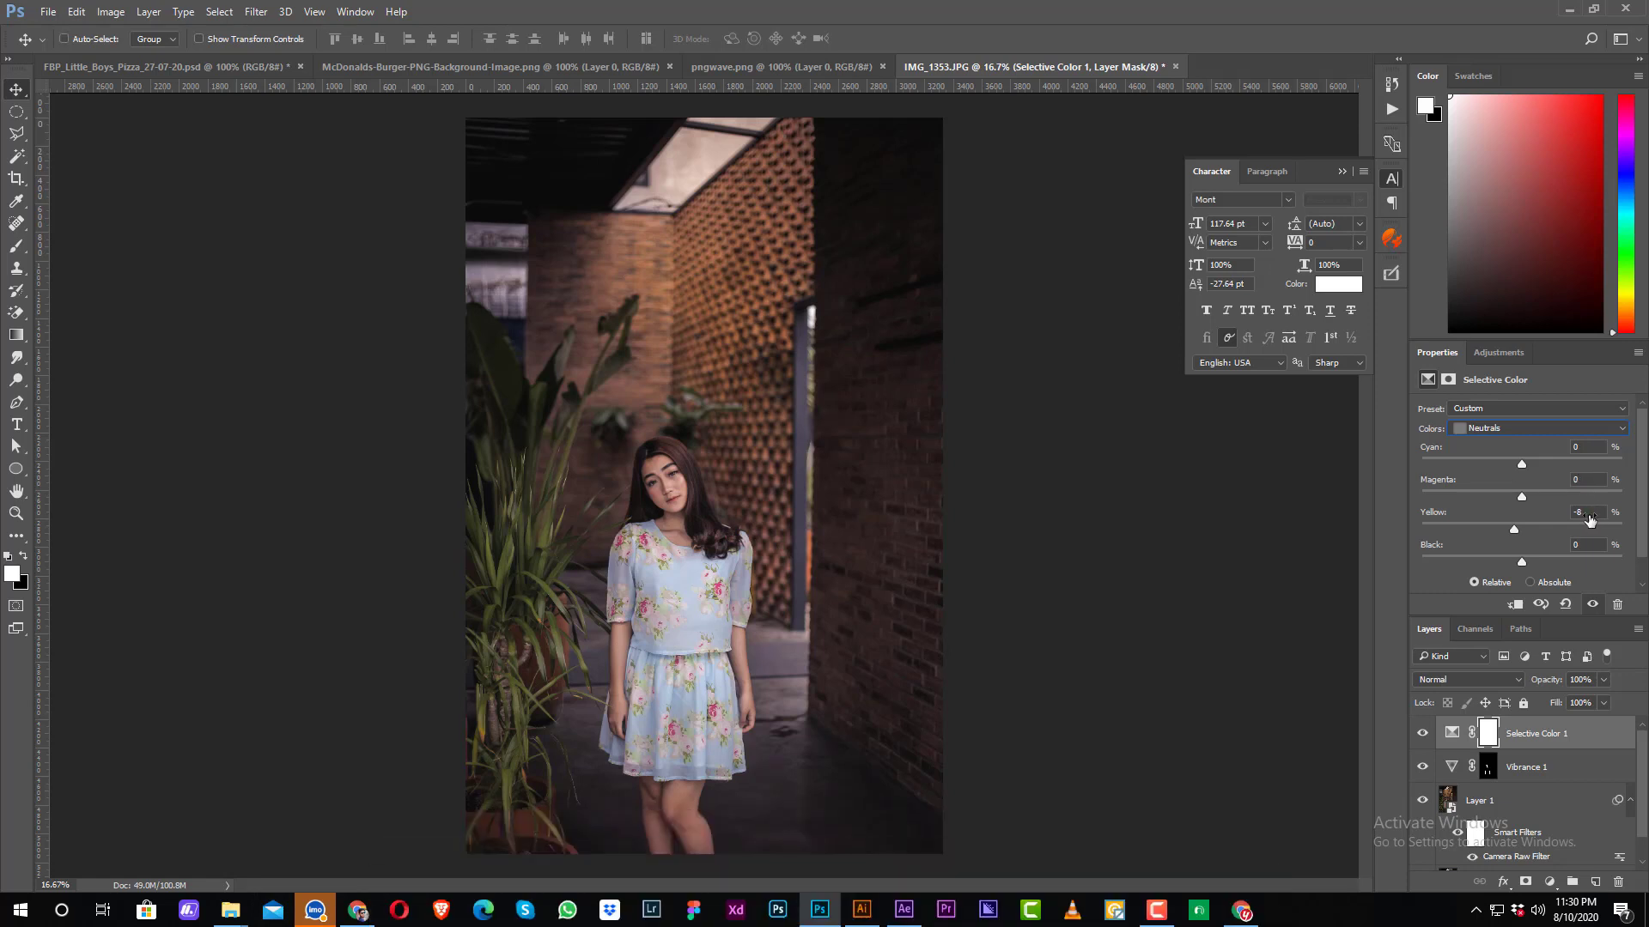
pyautogui.hotkey('ctrl', 'alt', 'z')
pyautogui.hotkey('ctrl', 'alt', 'z')
pyautogui.moveTo(1530, 497); pyautogui.dragTo(1527, 496)
pyautogui.moveTo(1523, 464); pyautogui.dragTo(1521, 463)
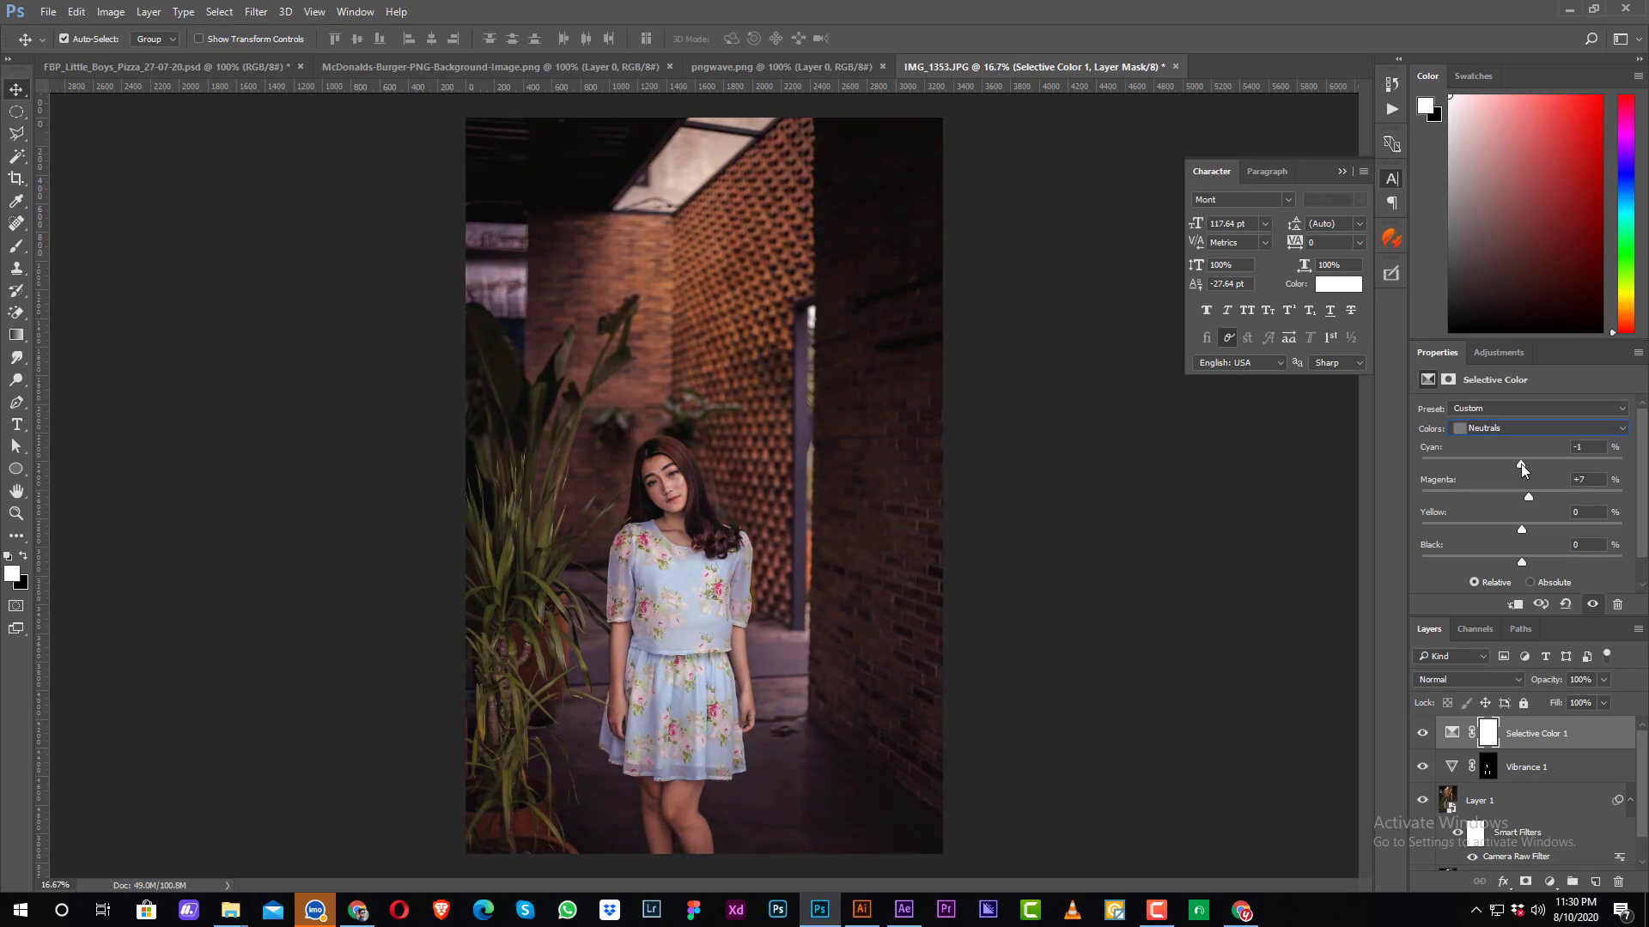
pyautogui.moveTo(1520, 555); pyautogui.dragTo(1523, 551)
# Set the Reds range to Magenta +1 and Yellow -8
pyautogui.click(1494, 429)
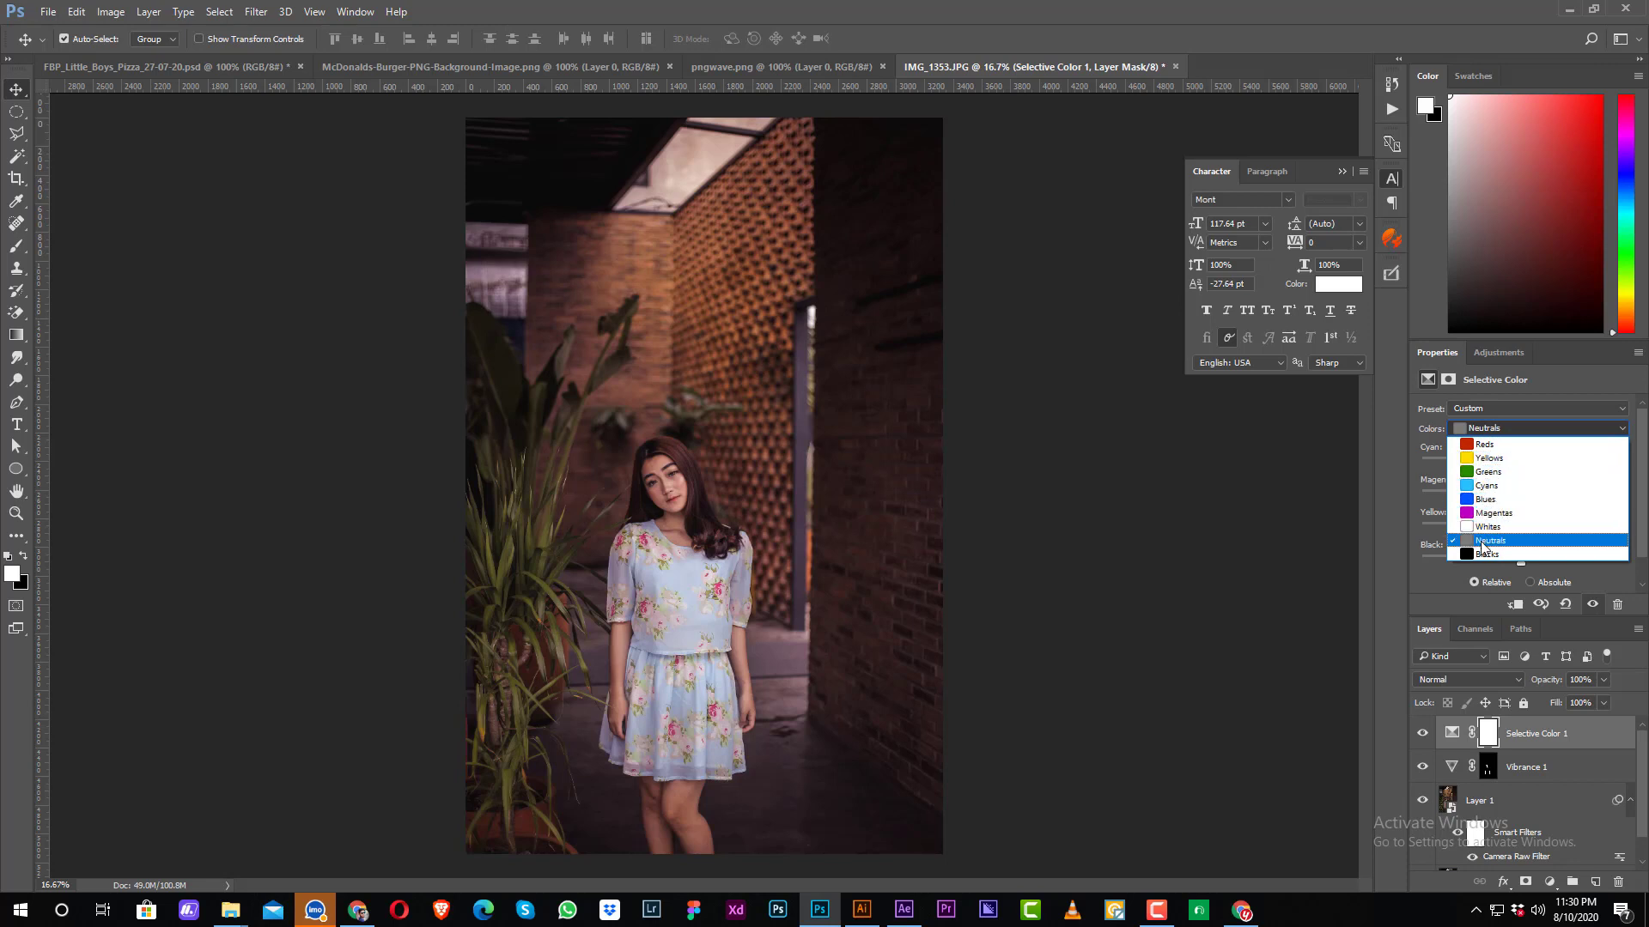
pyautogui.click(1485, 444)
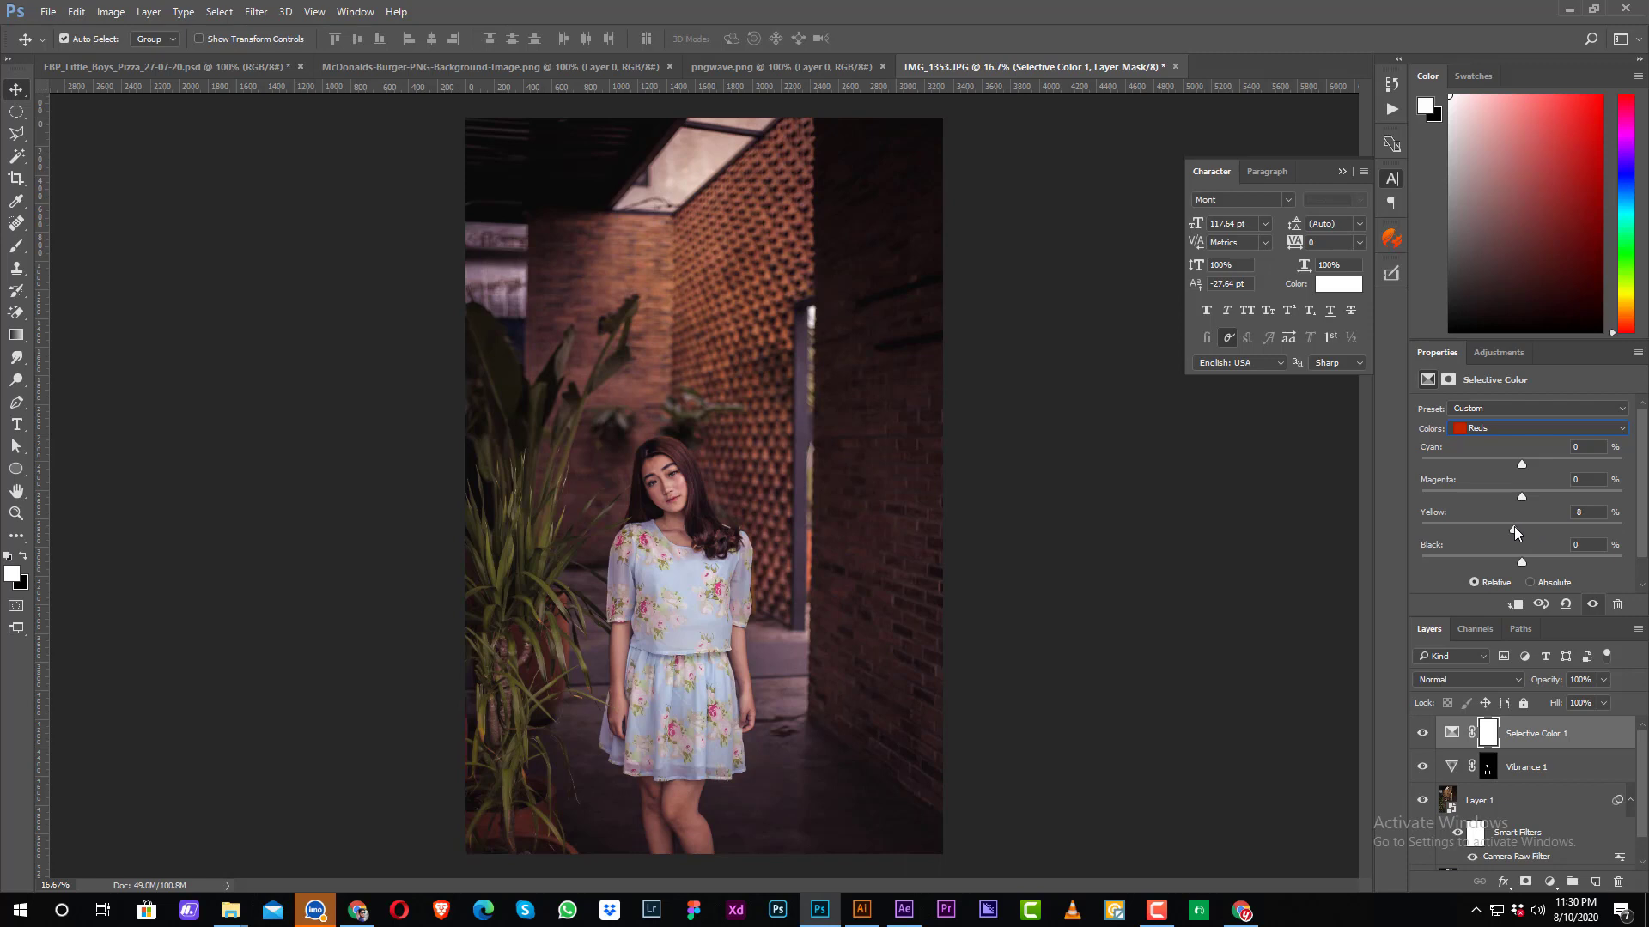
pyautogui.moveTo(1520, 497); pyautogui.dragTo(1529, 505)
pyautogui.scroll(-1, 1506, 766)
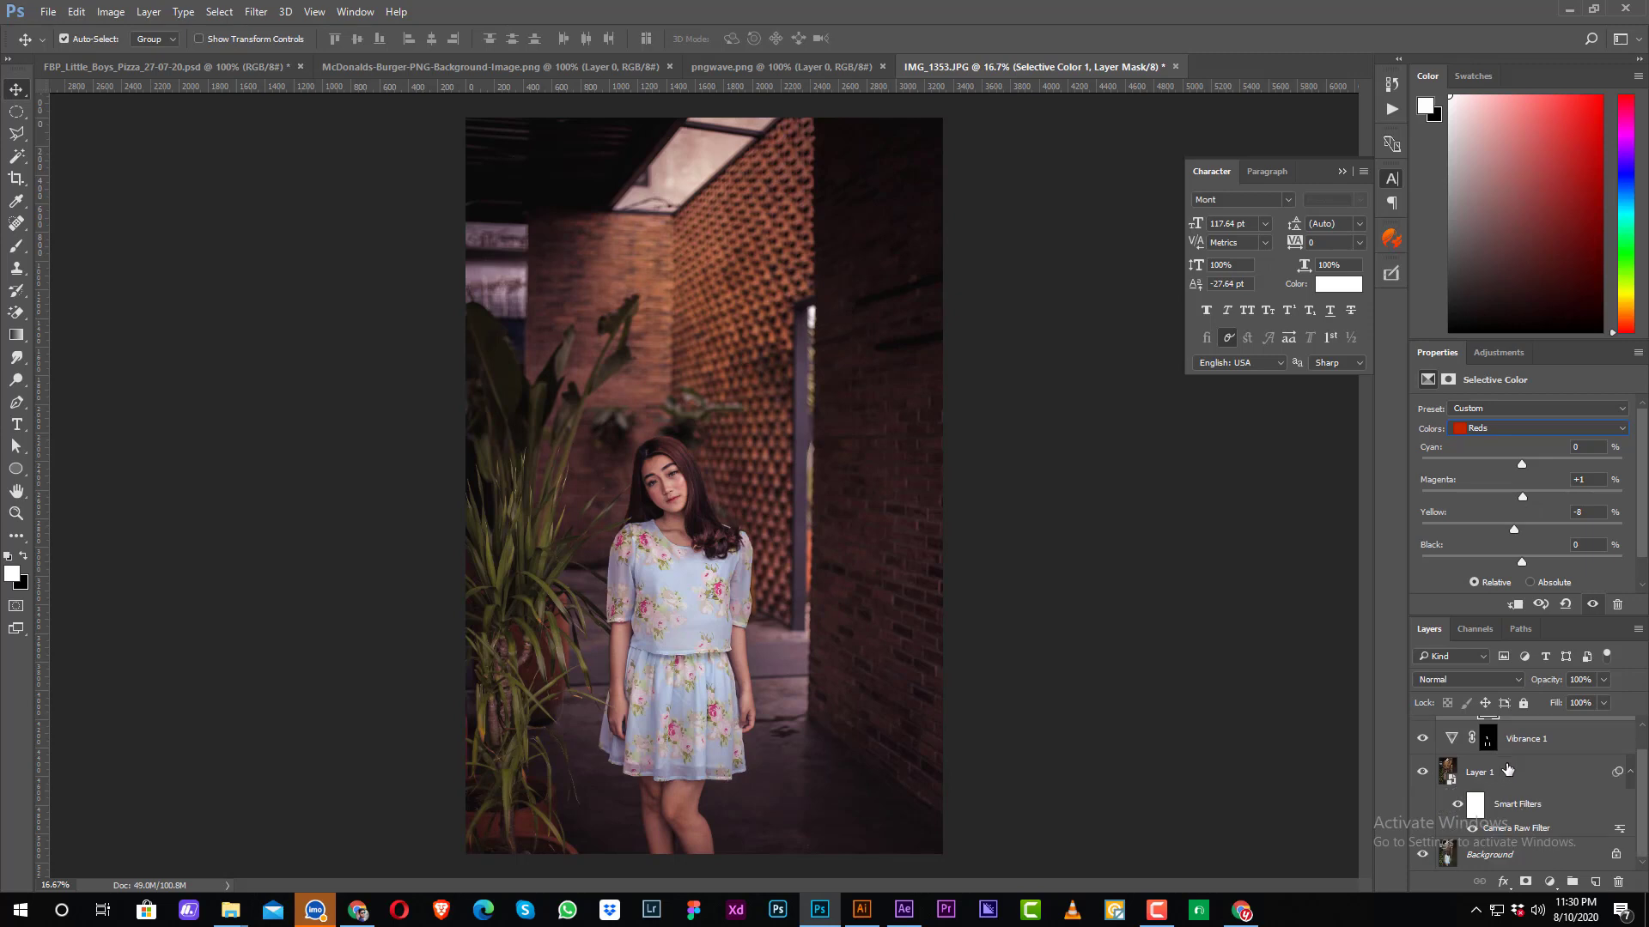
pyautogui.scroll(1, 1524, 788)
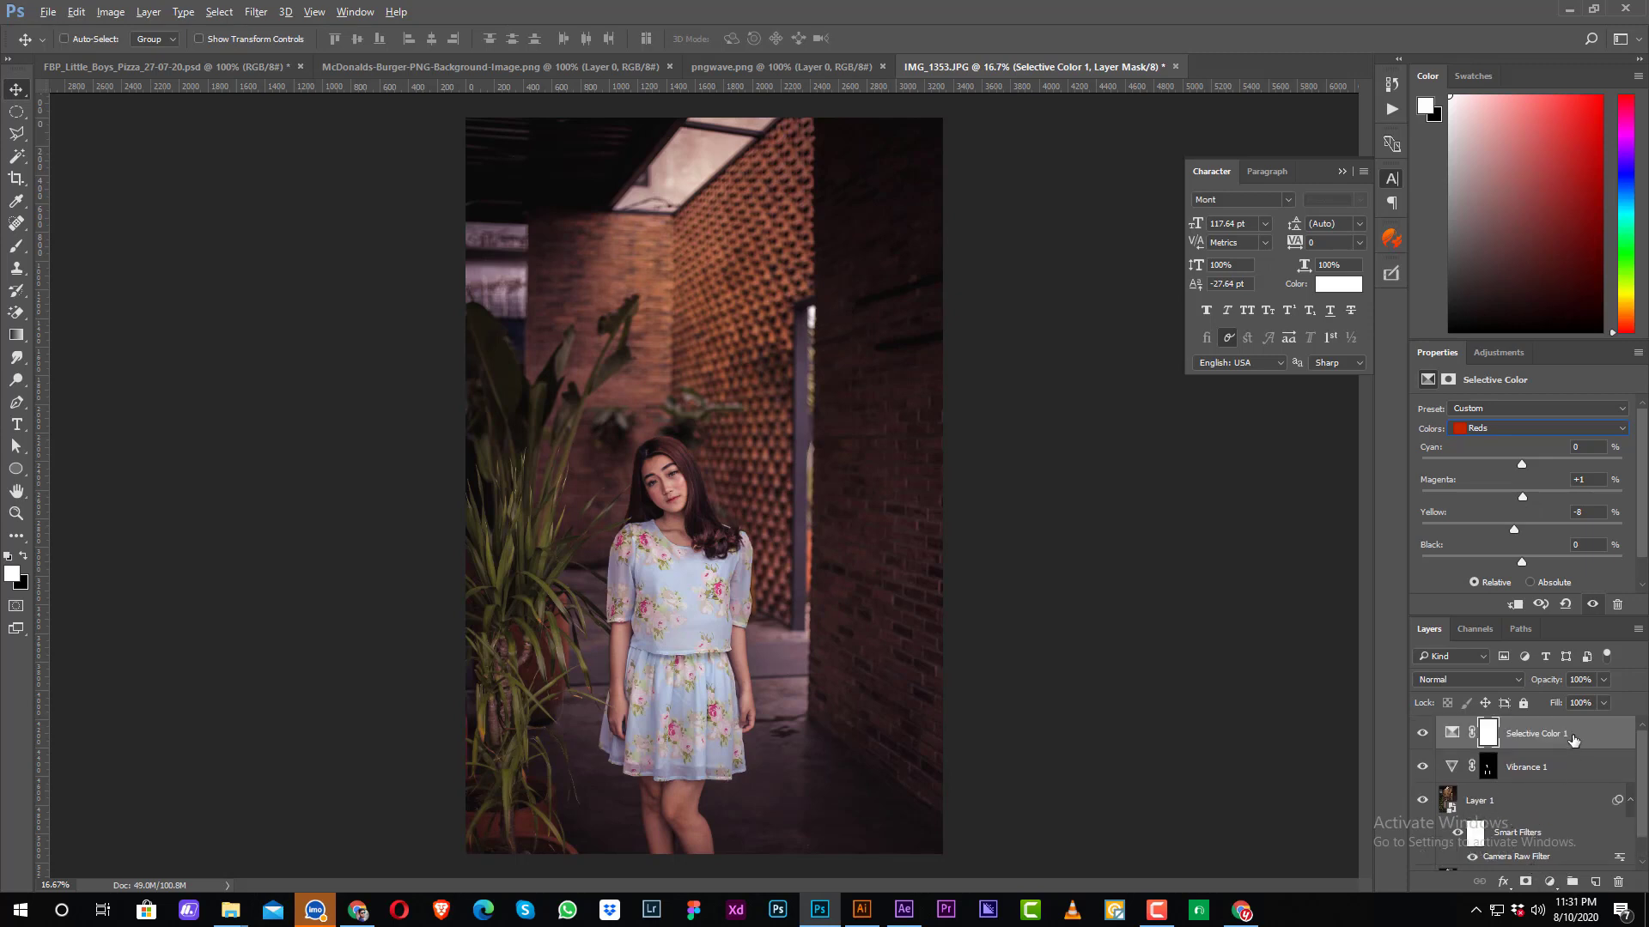
# Stamp all visible layers into Layer 2 with Ctrl+Alt+Shift+E and launch SkinFiner from Filter
pyautogui.hotkey('ctrl', 'shift', 'alt', 'e')
pyautogui.keyDown('ctrl'); pyautogui.click(690, 509); pyautogui.keyUp('ctrl')
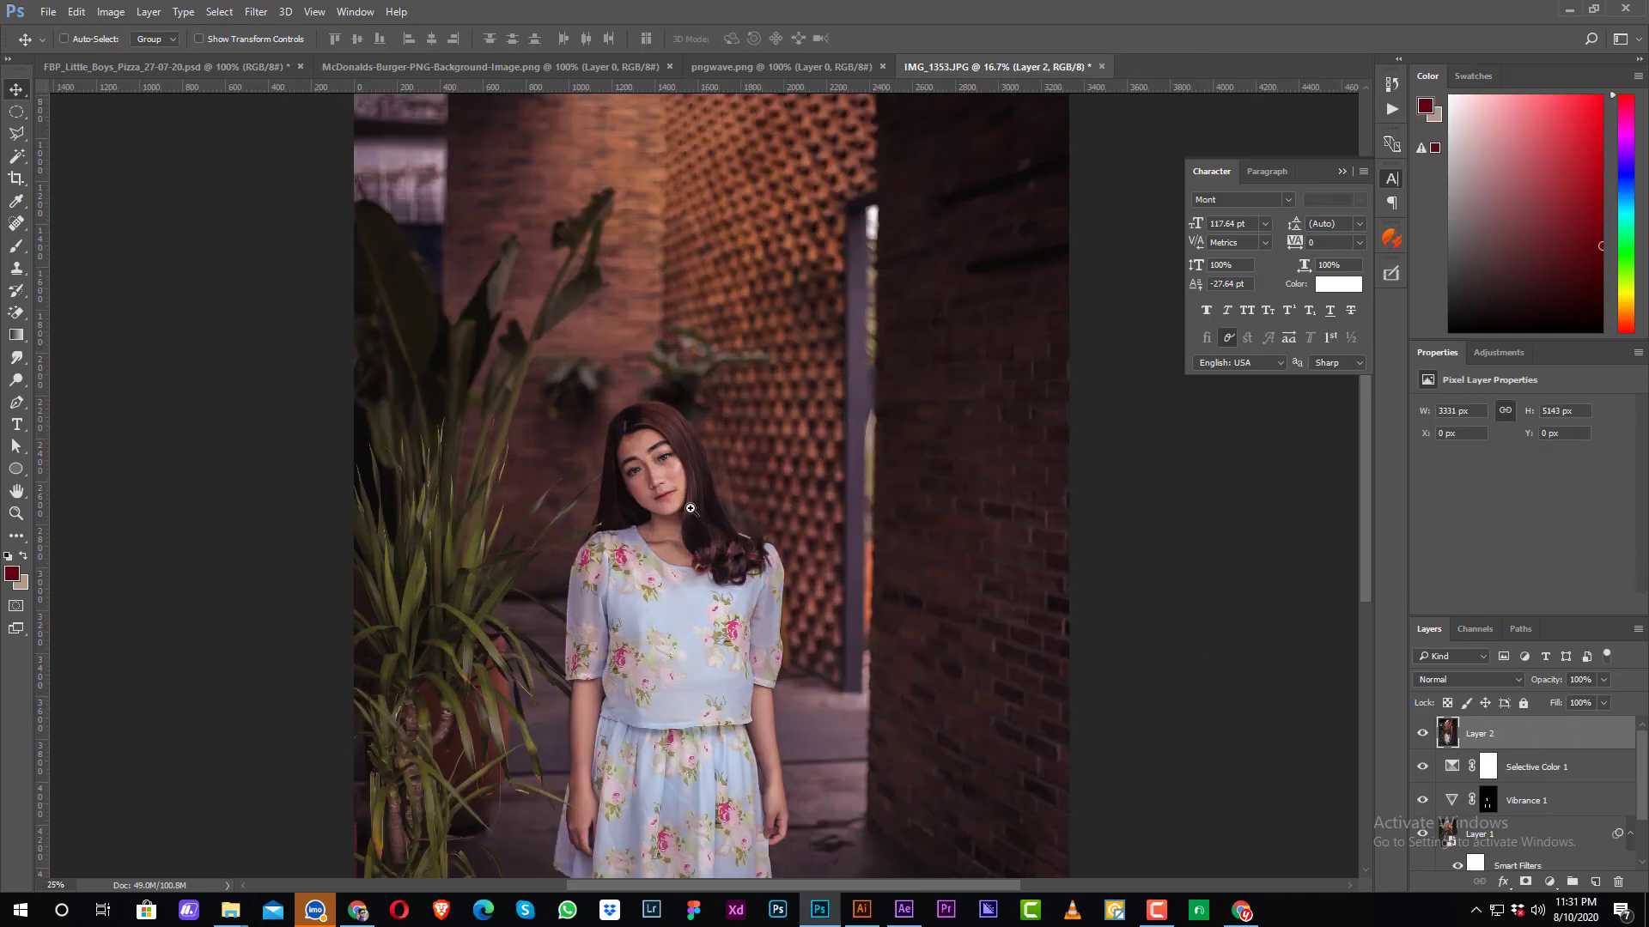
pyautogui.click(255, 11)
pyautogui.moveTo(288, 388)
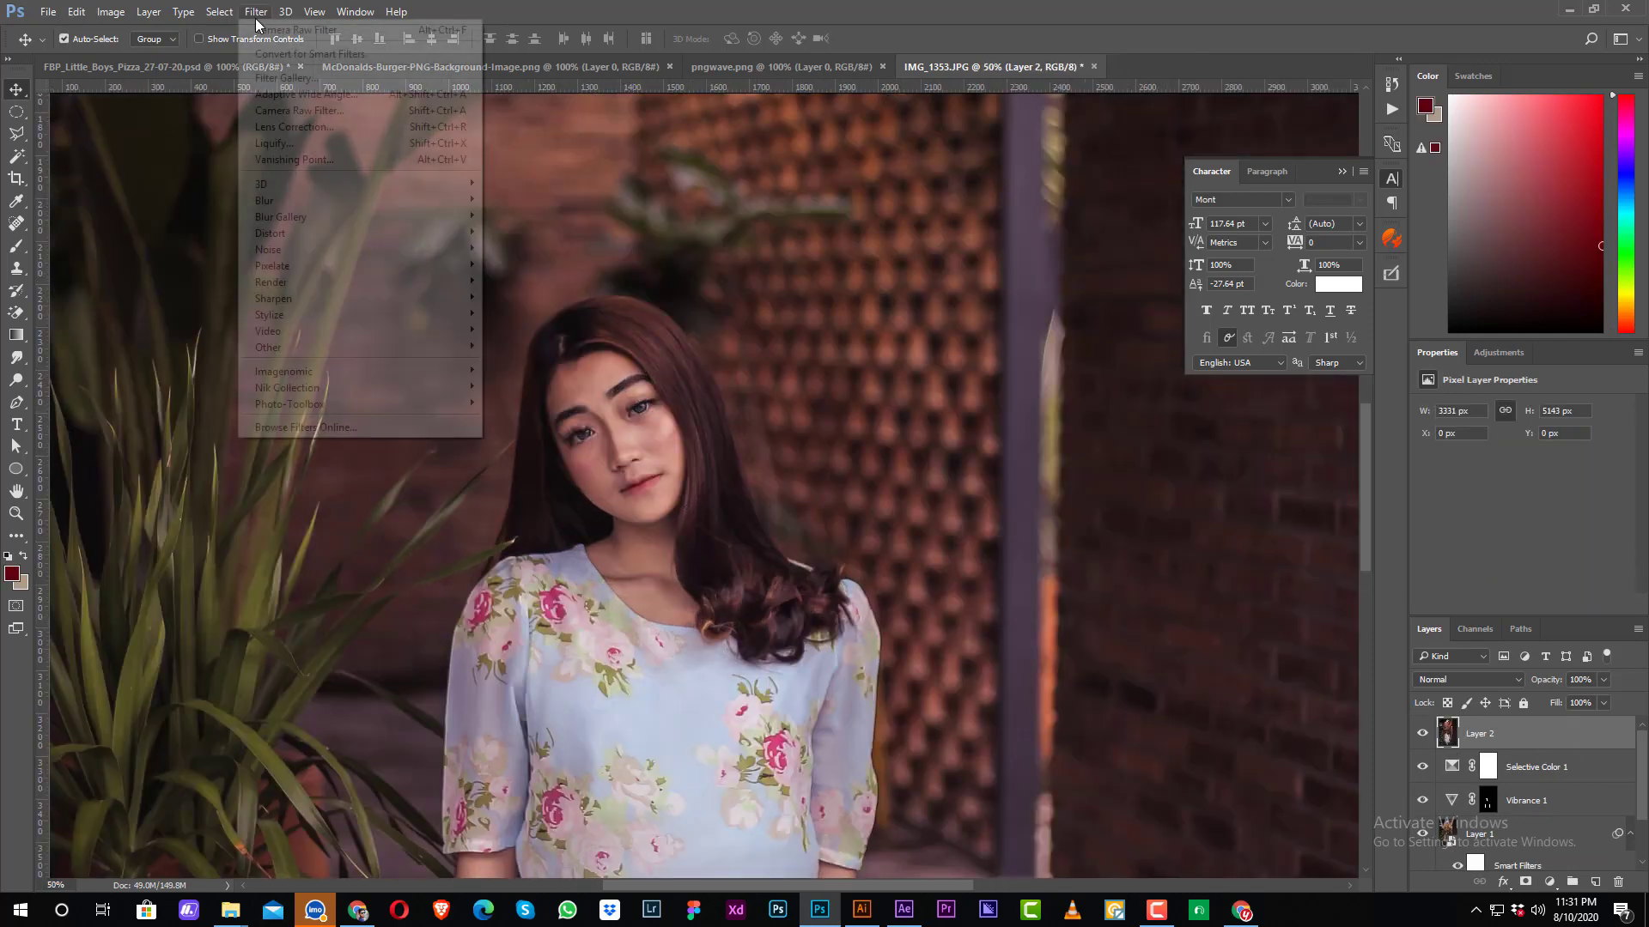
pyautogui.click(516, 401)
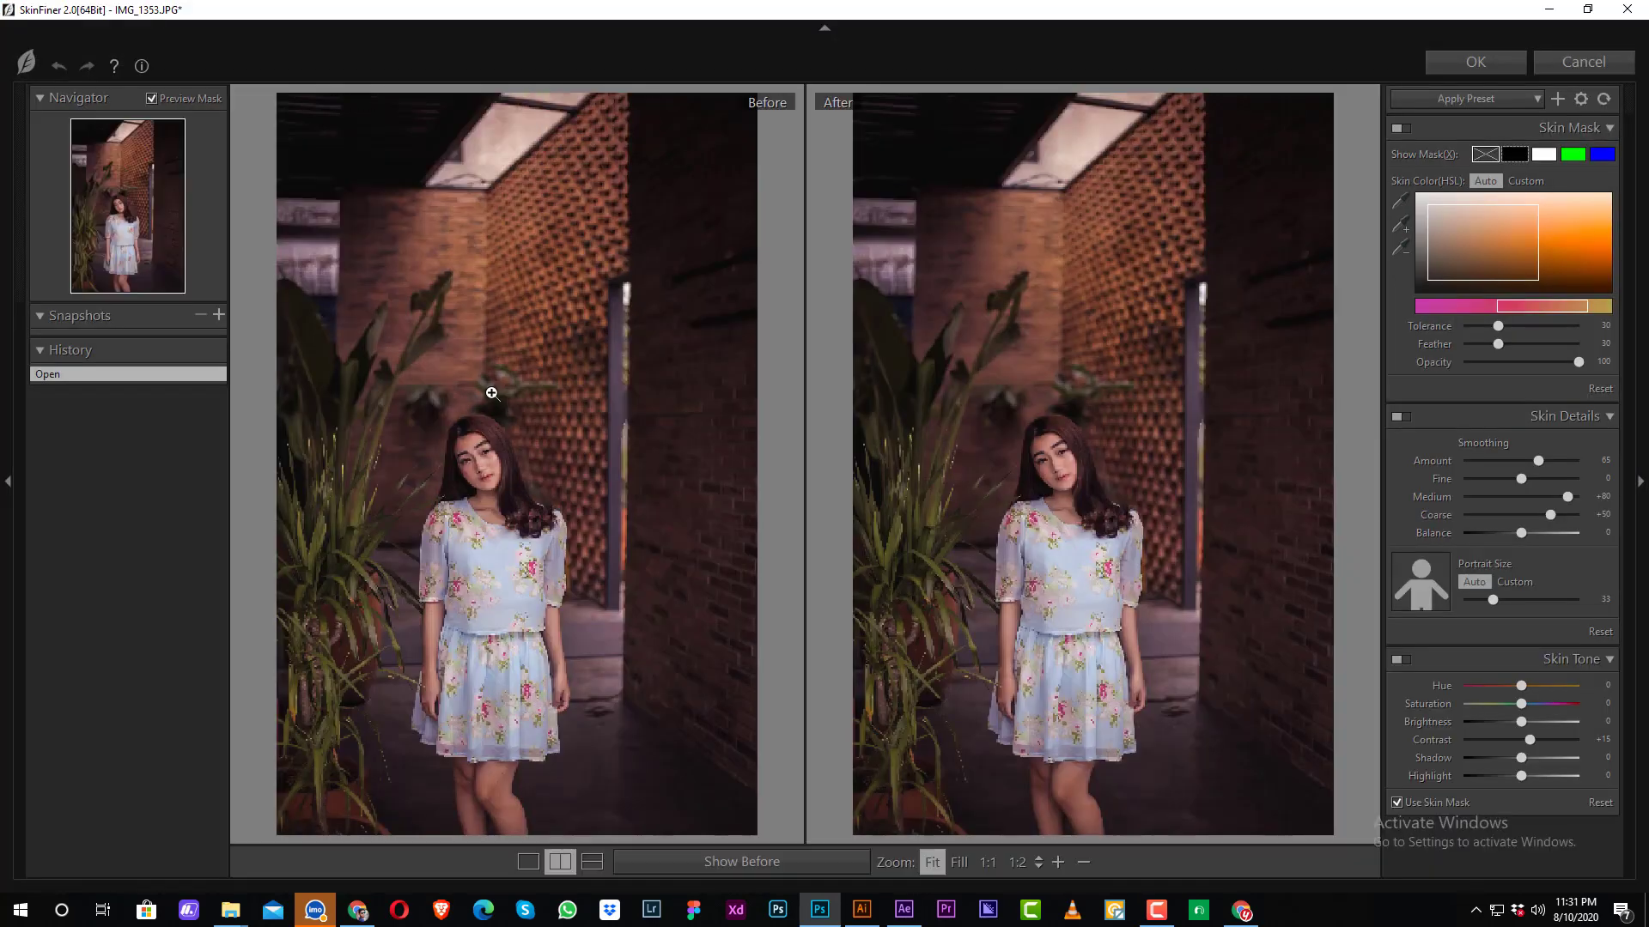
# Apply SkinFiner's 000 preset, check the face at 1:1, and confirm with OK
pyautogui.click(1466, 99)
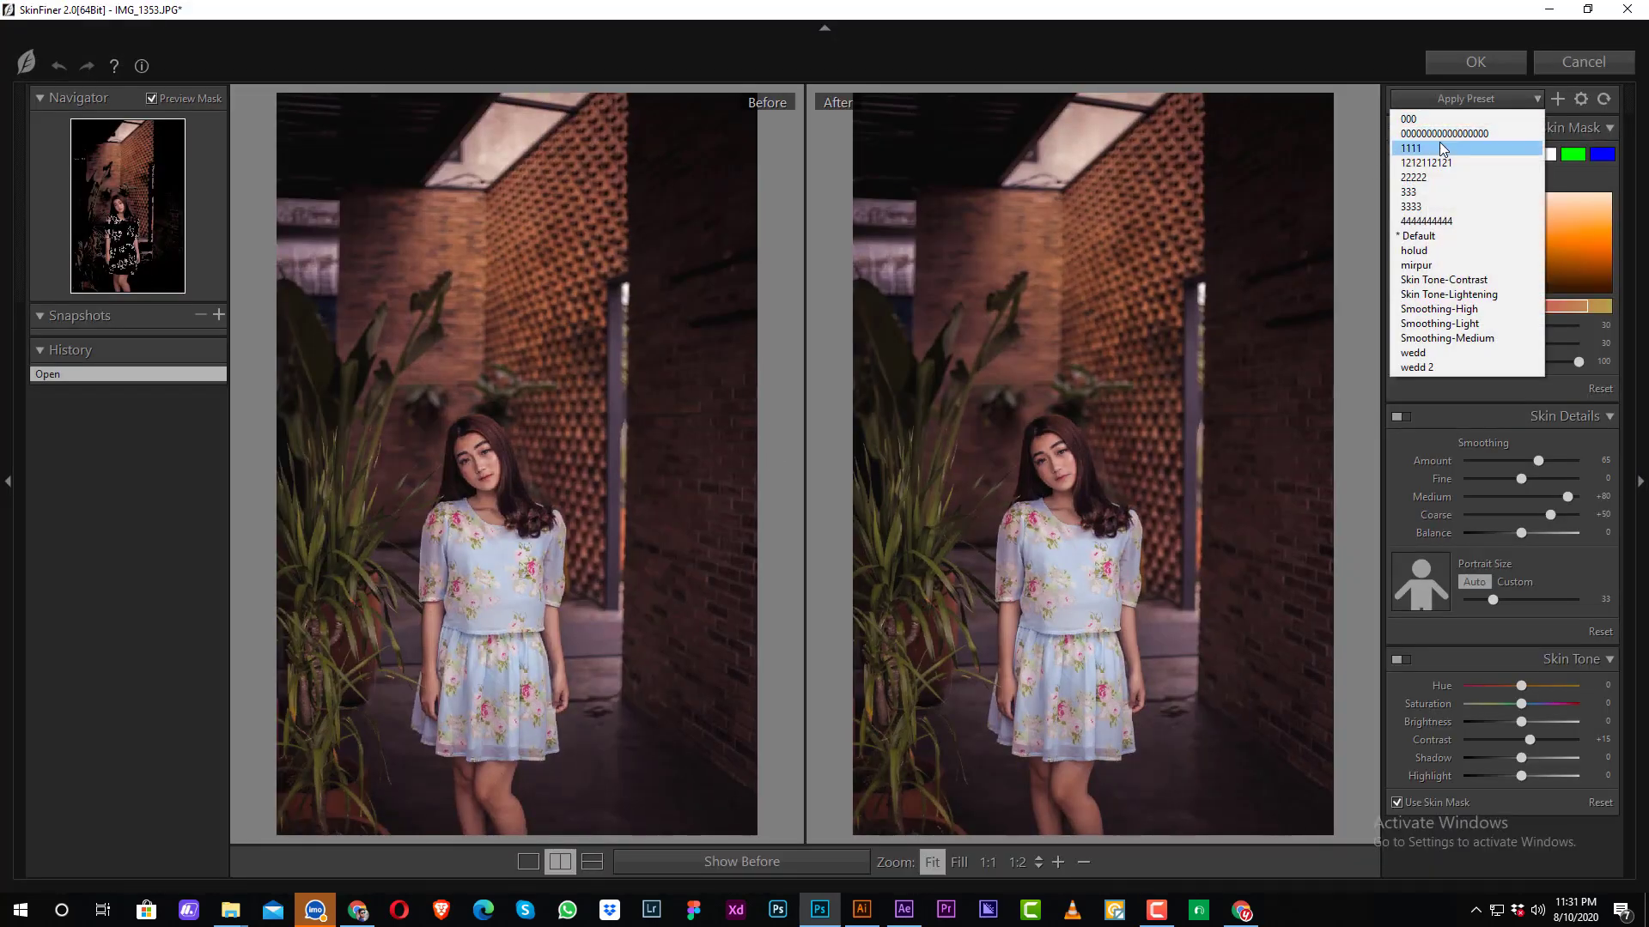
pyautogui.click(1073, 449)
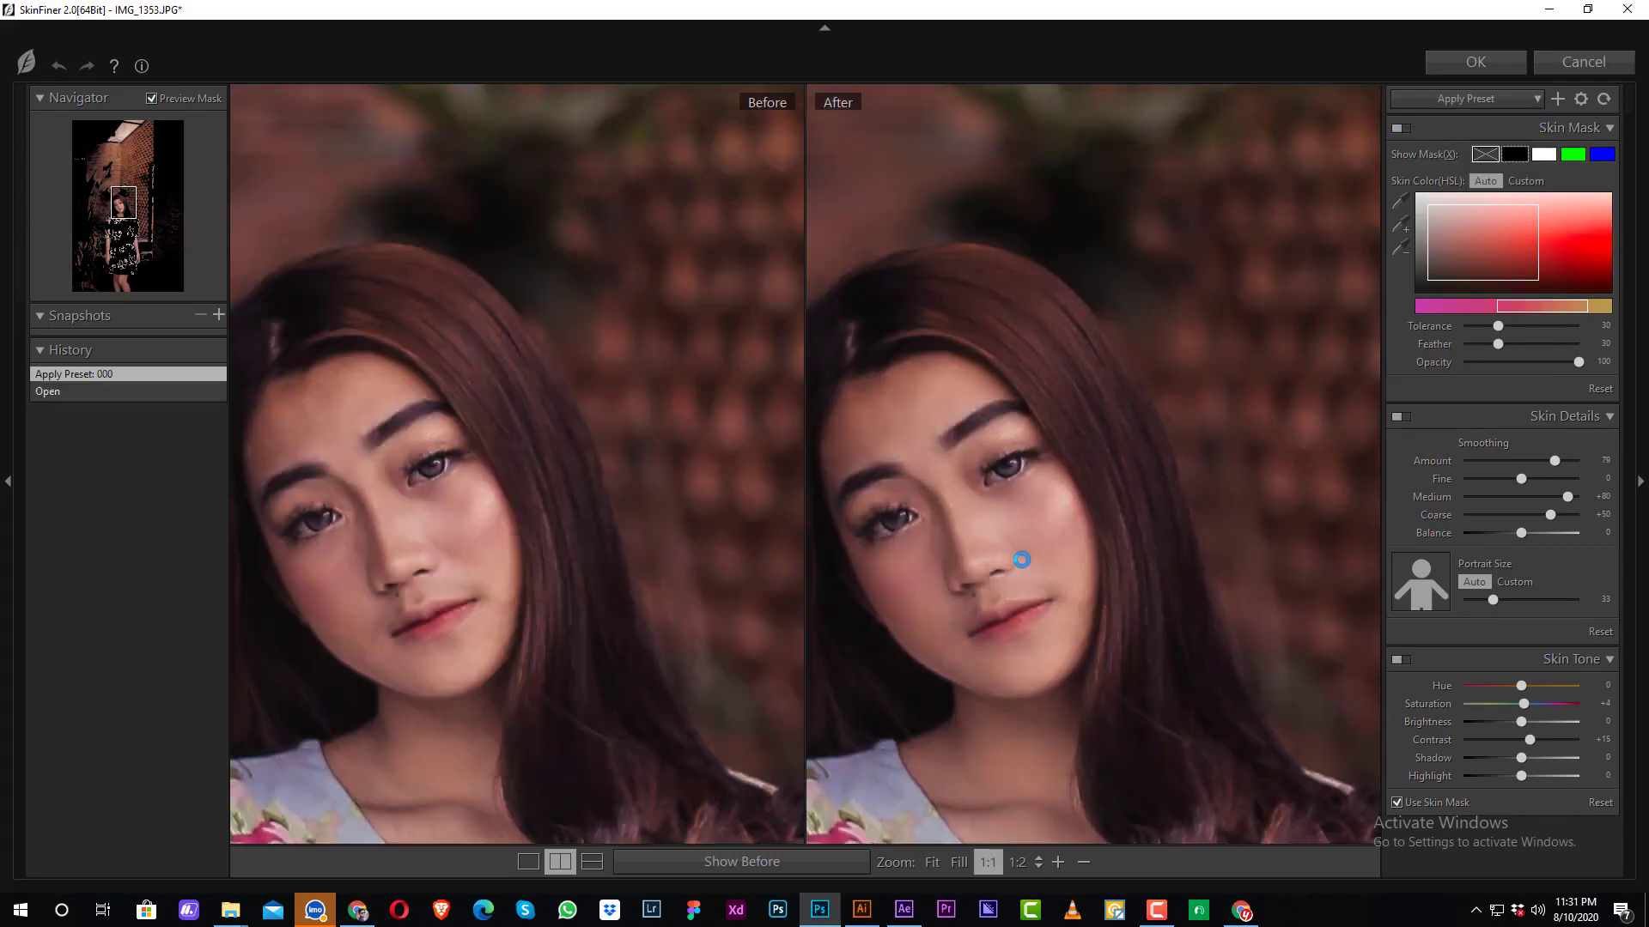
pyautogui.moveTo(1021, 558); pyautogui.dragTo(1084, 478)
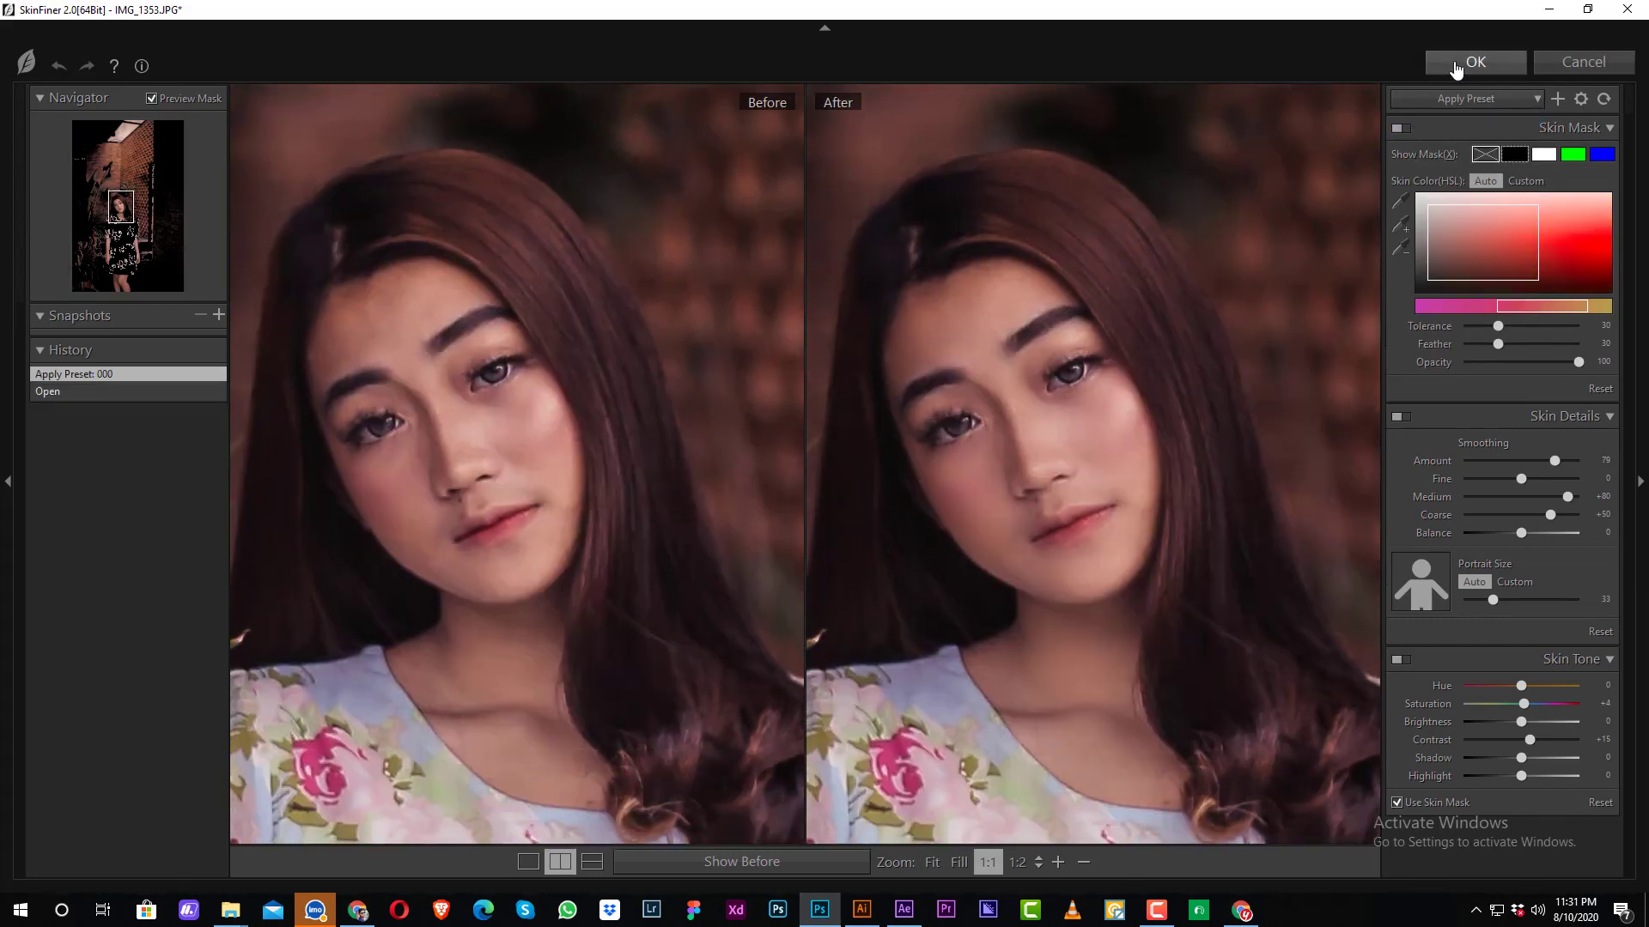
pyautogui.click(1455, 60)
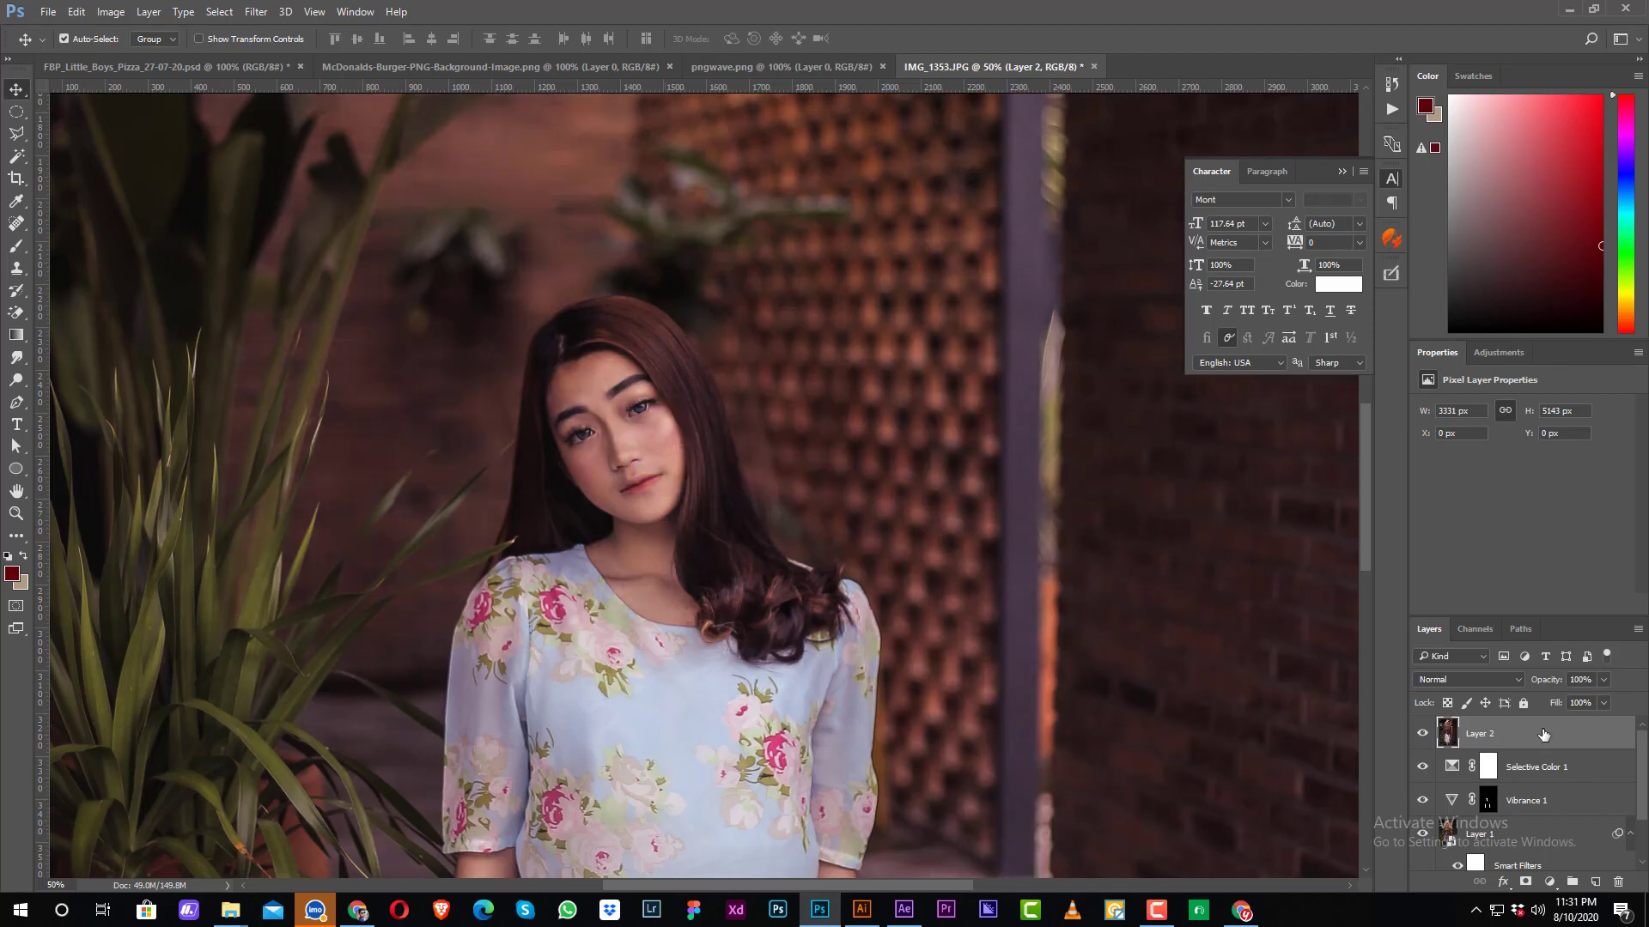
# Duplicate Layer 2 and fill the copy with 50% Gray
pyautogui.moveTo(1543, 734); pyautogui.dragTo(1594, 882)
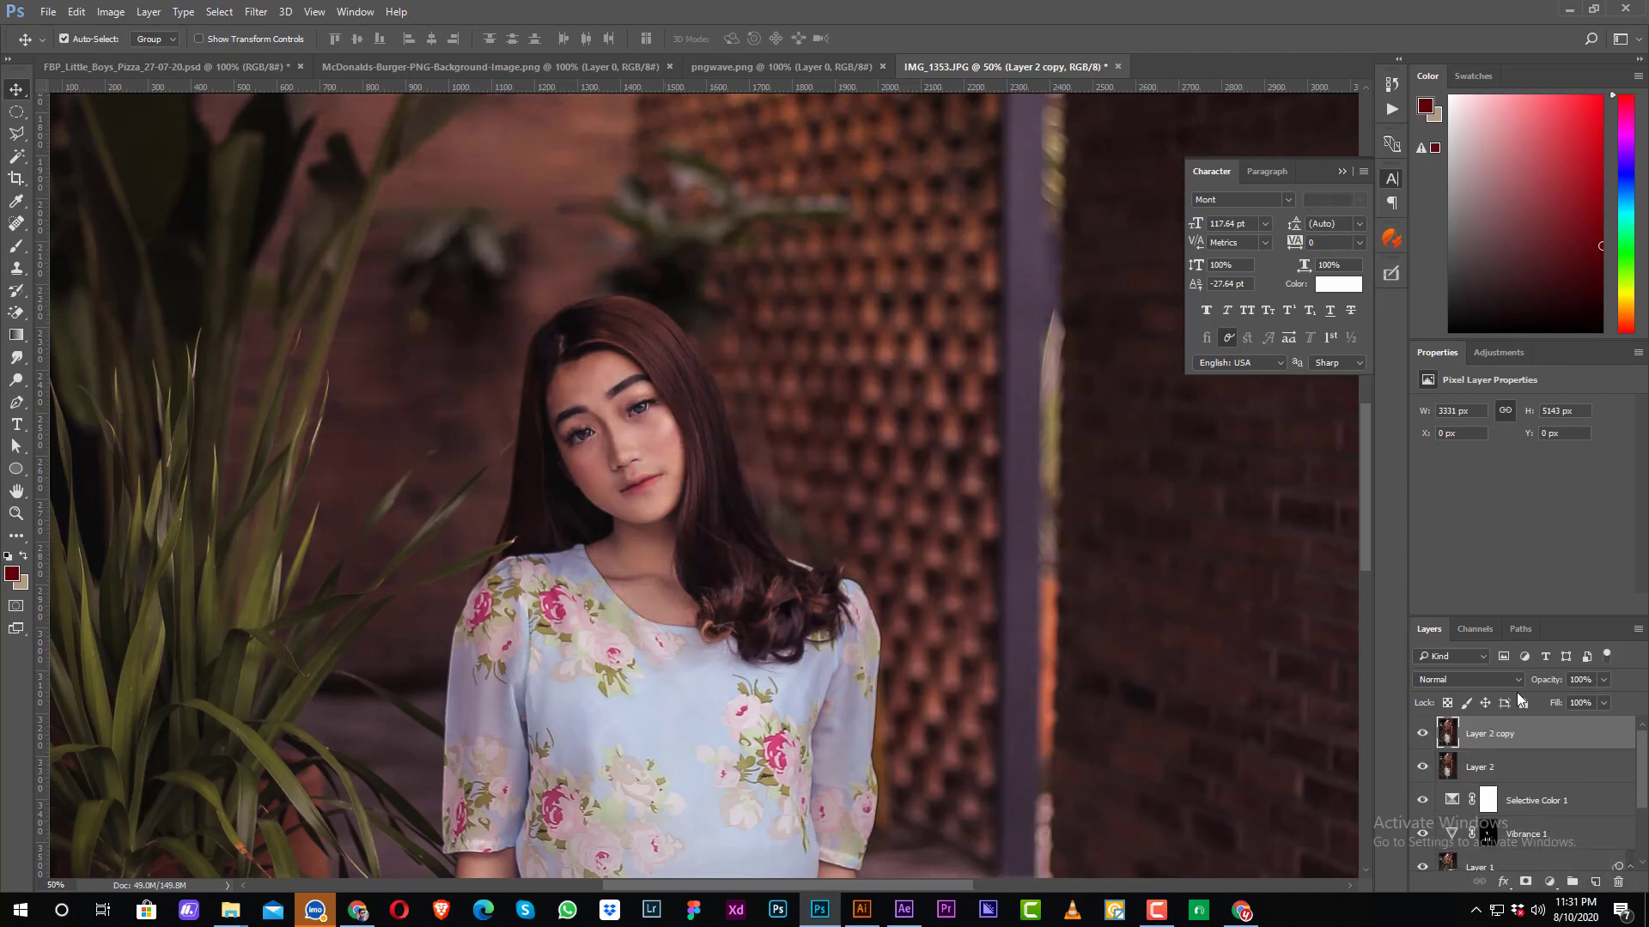
pyautogui.click(86, 12)
pyautogui.click(88, 273)
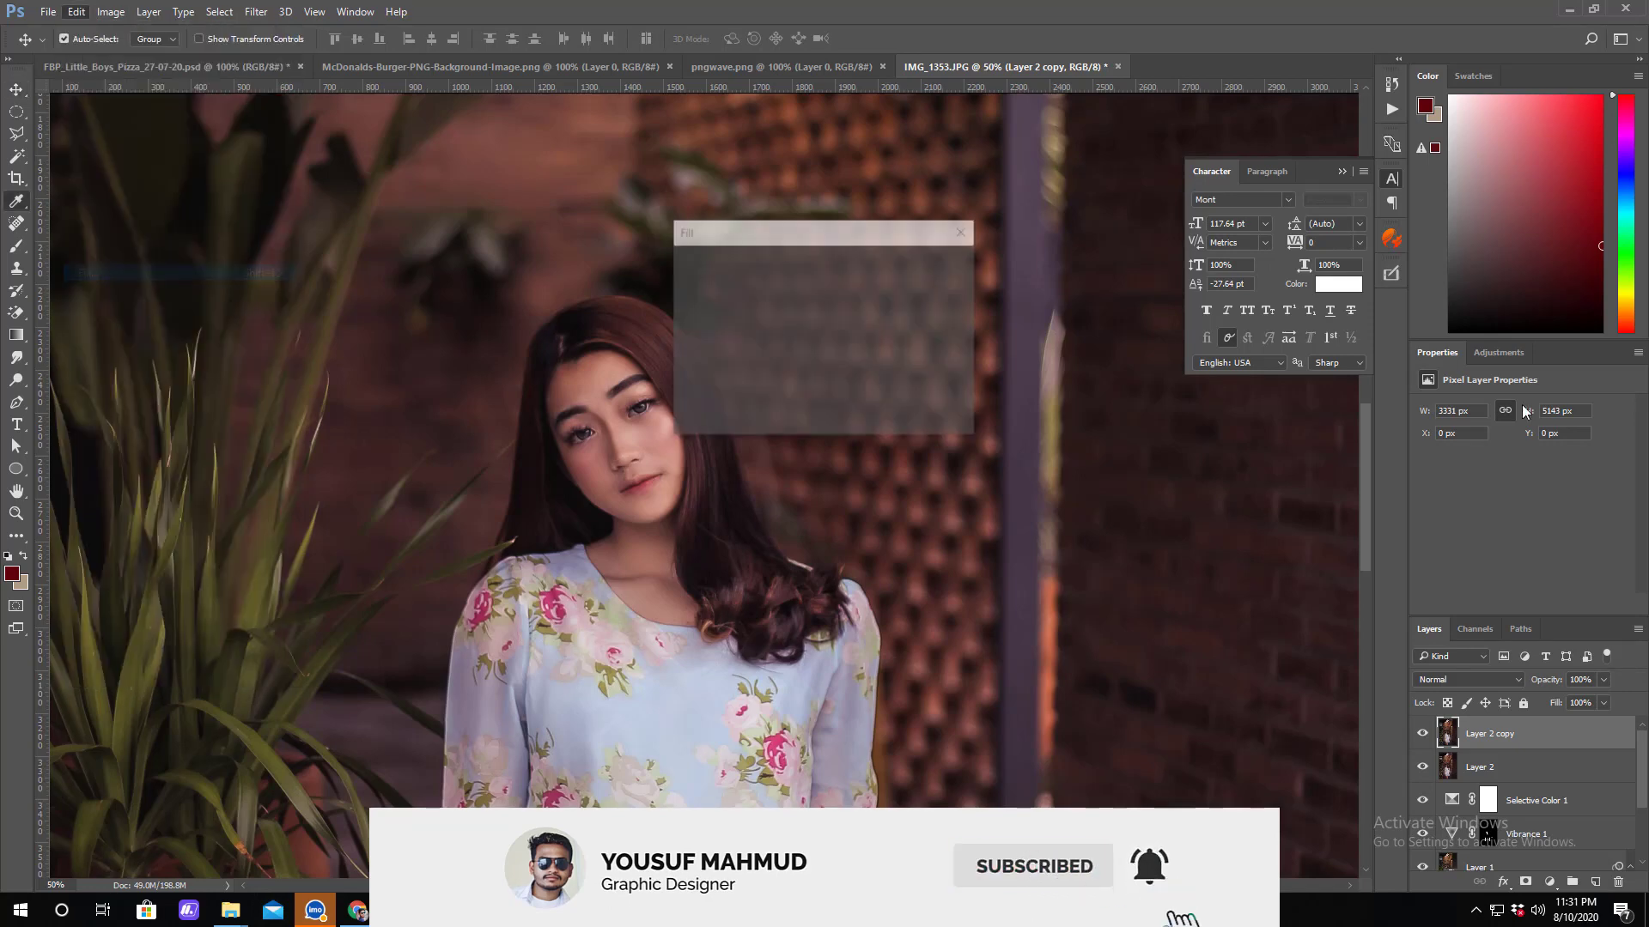
pyautogui.click(837, 262)
pyautogui.click(838, 384)
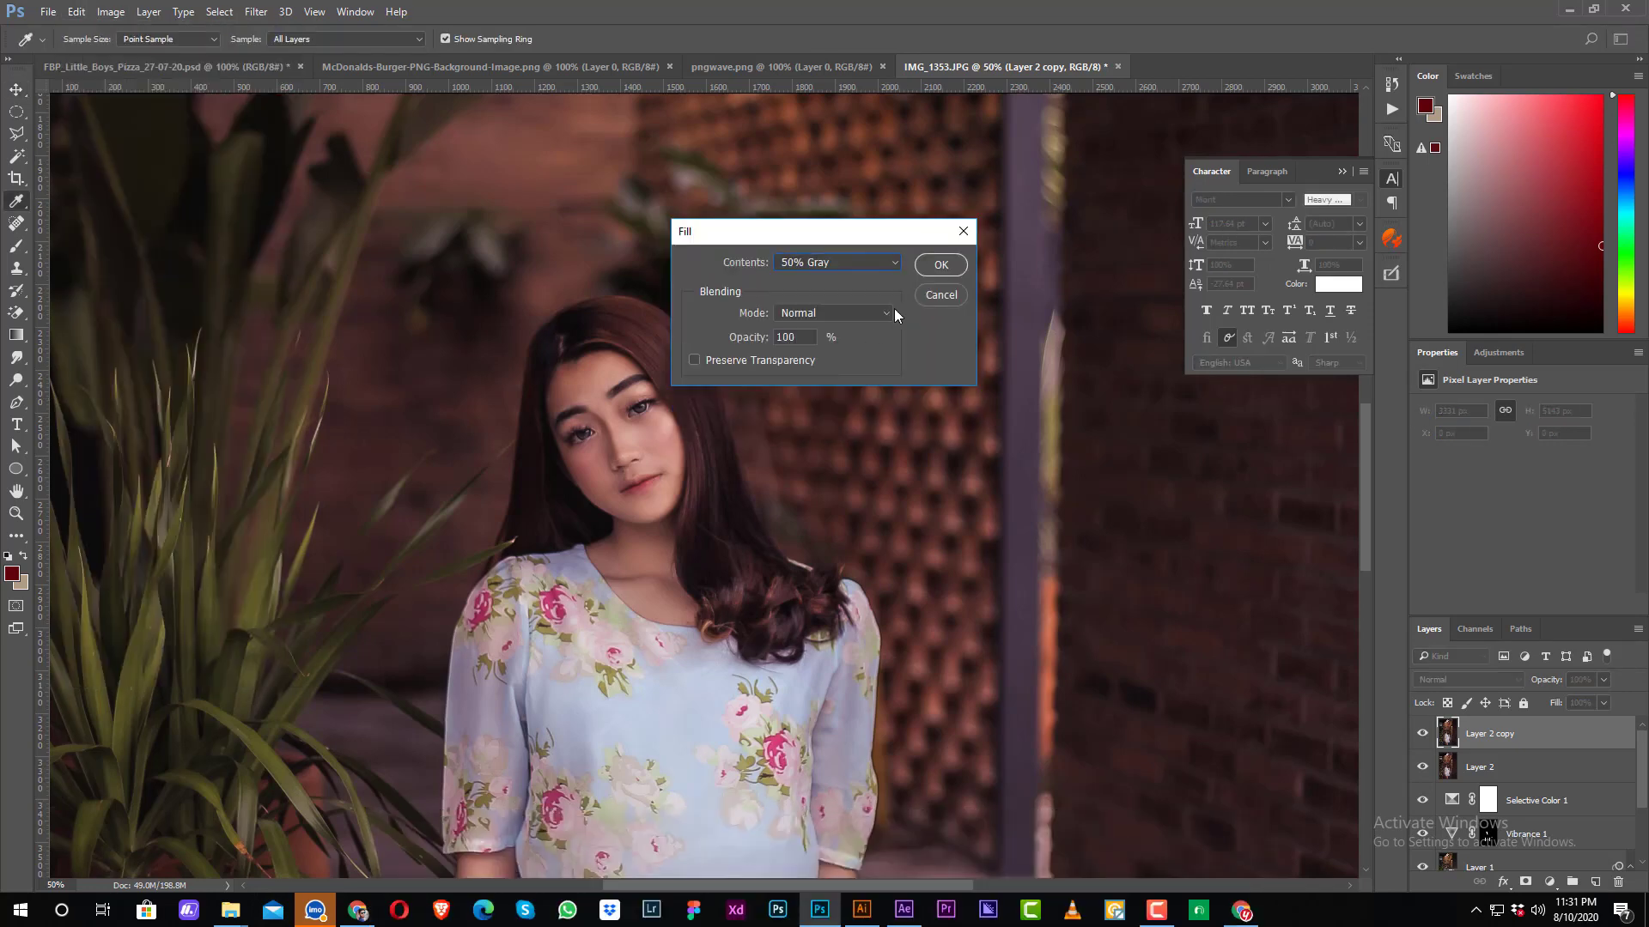
pyautogui.click(940, 265)
# Set the gray layer's blend mode to Soft Light
pyautogui.click(1483, 679)
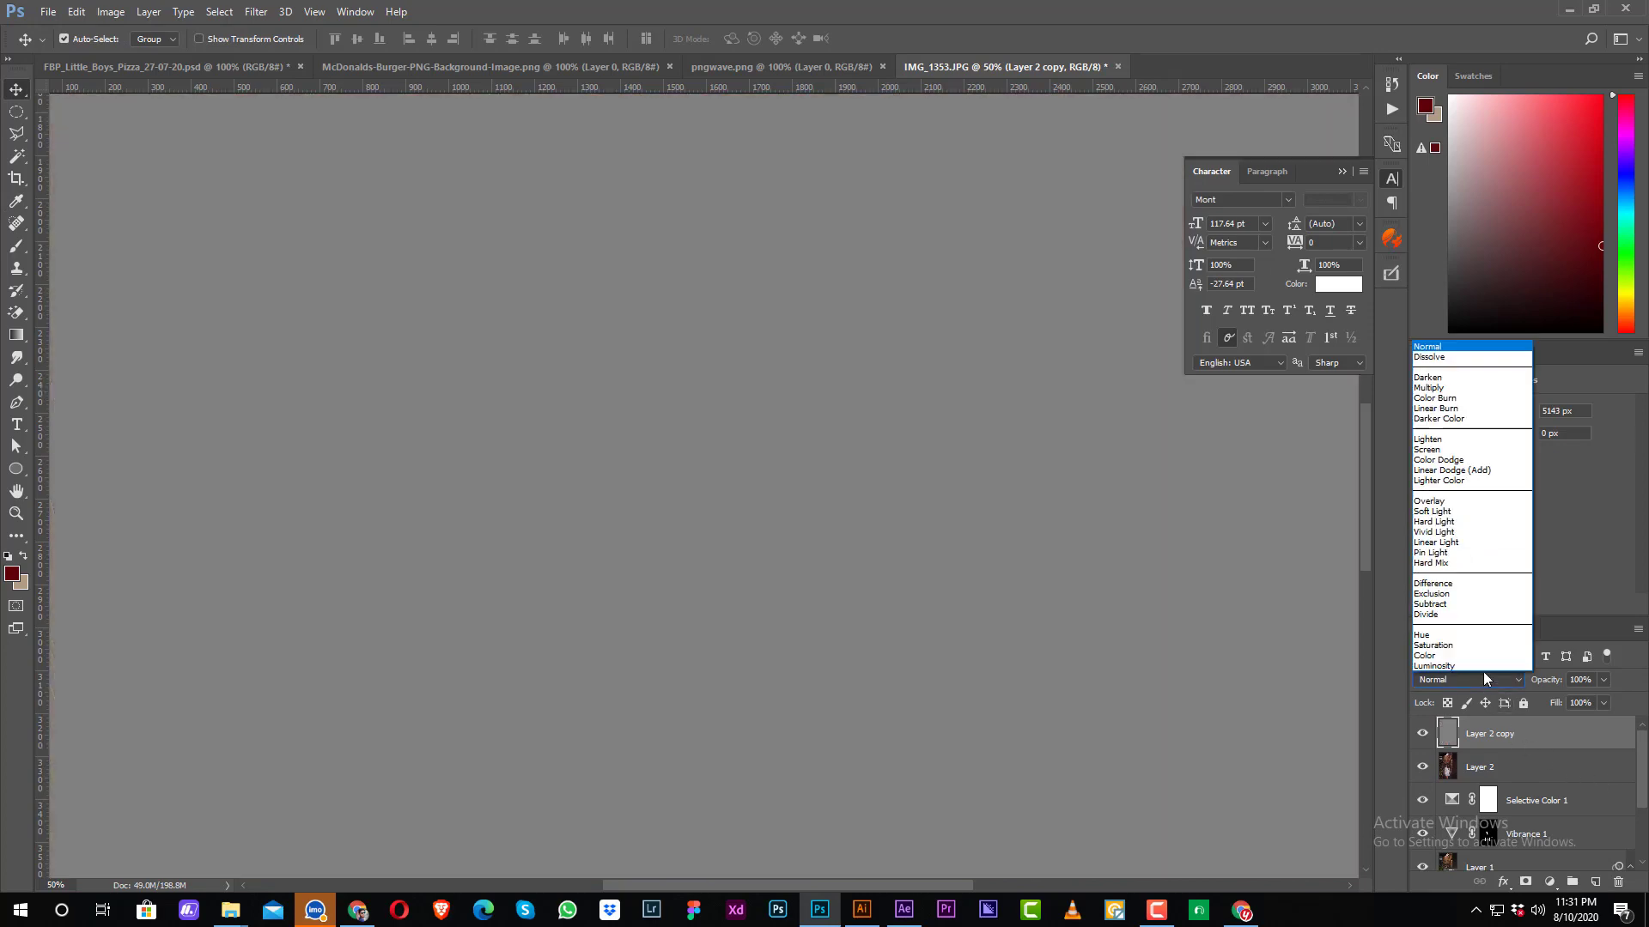
pyautogui.click(1433, 511)
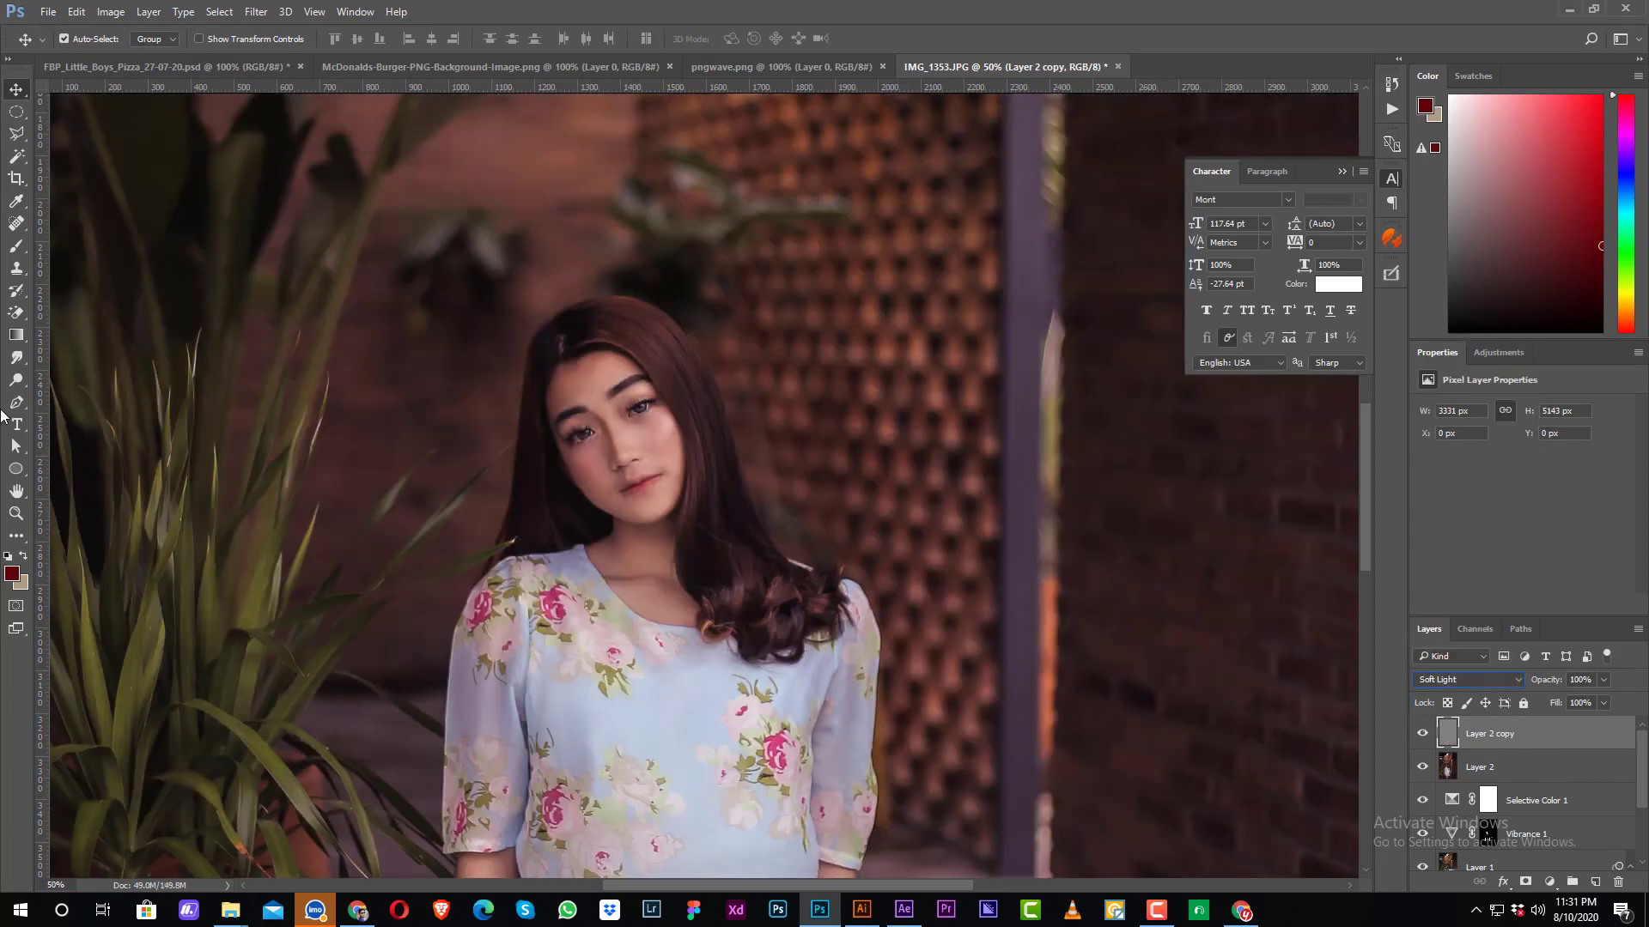
pyautogui.click(16, 379)
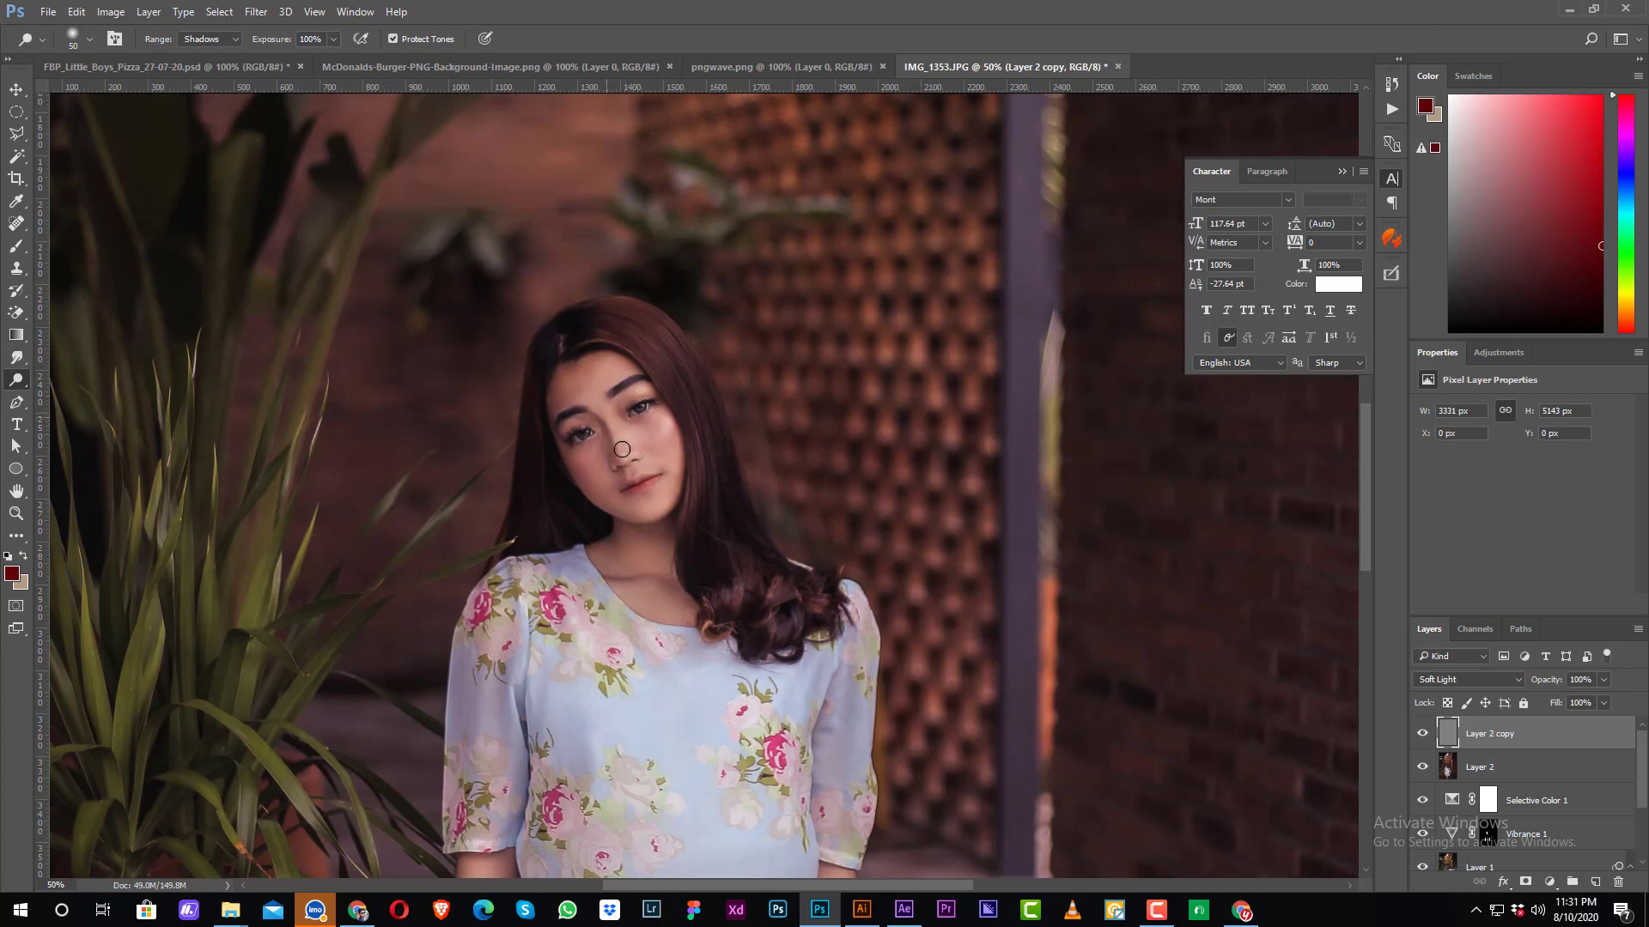
# Set the Dodge tool to Highlights range at 30% exposure
pyautogui.press('[')
pyautogui.press(']')
pyautogui.press(']')
pyautogui.press(']')
pyautogui.click(213, 43)
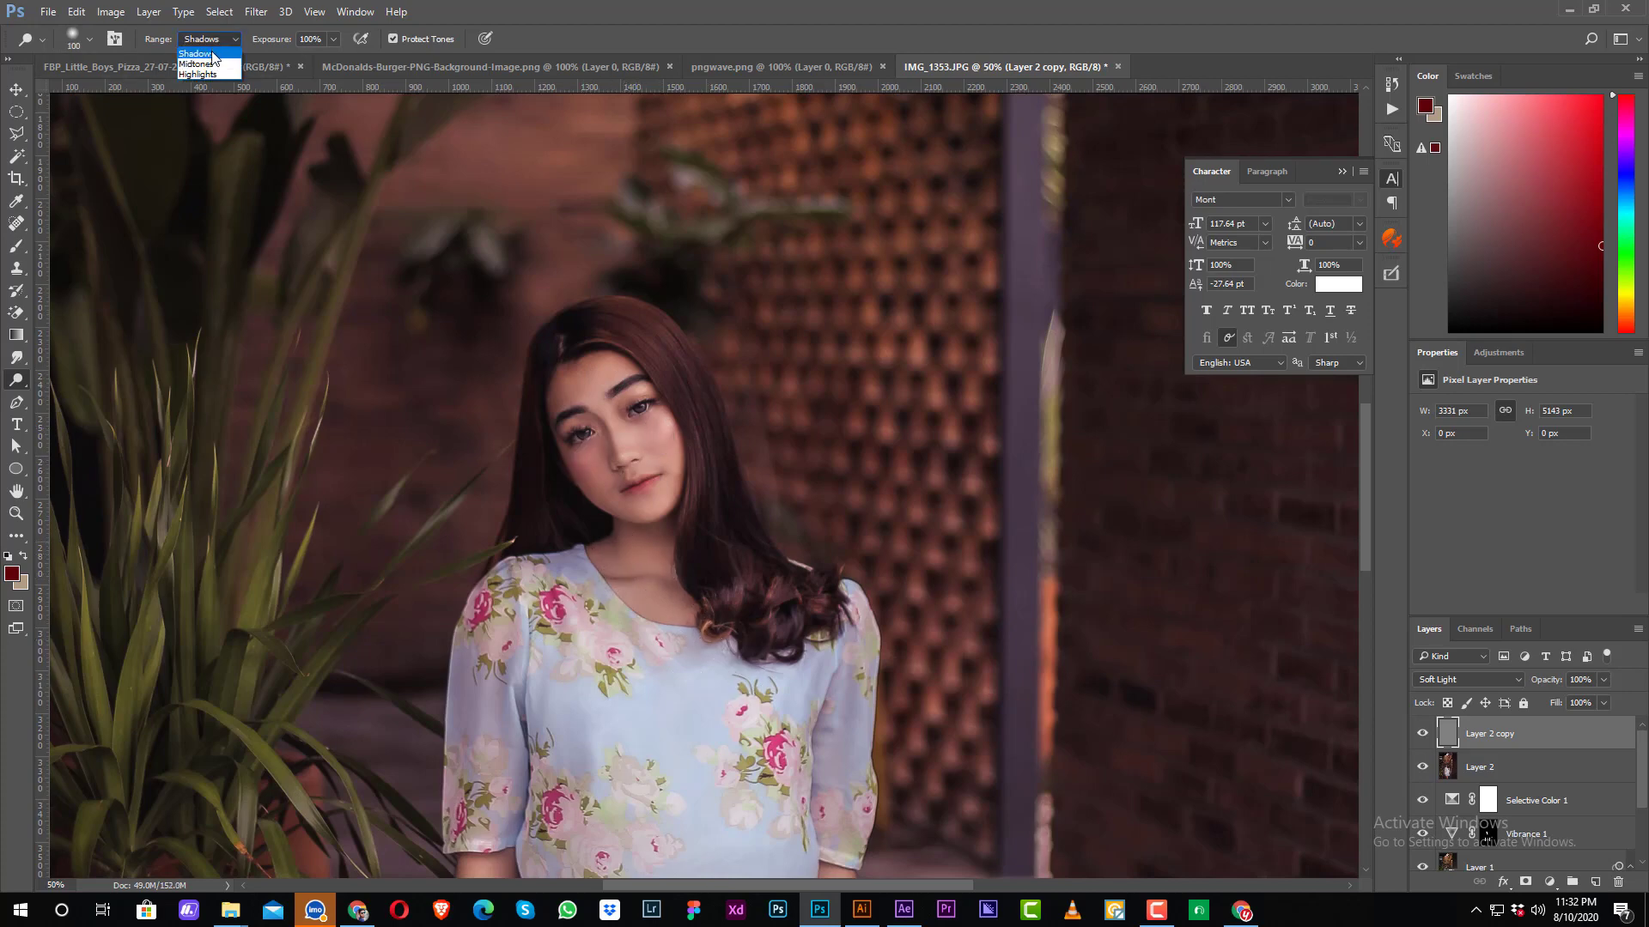
pyautogui.click(206, 75)
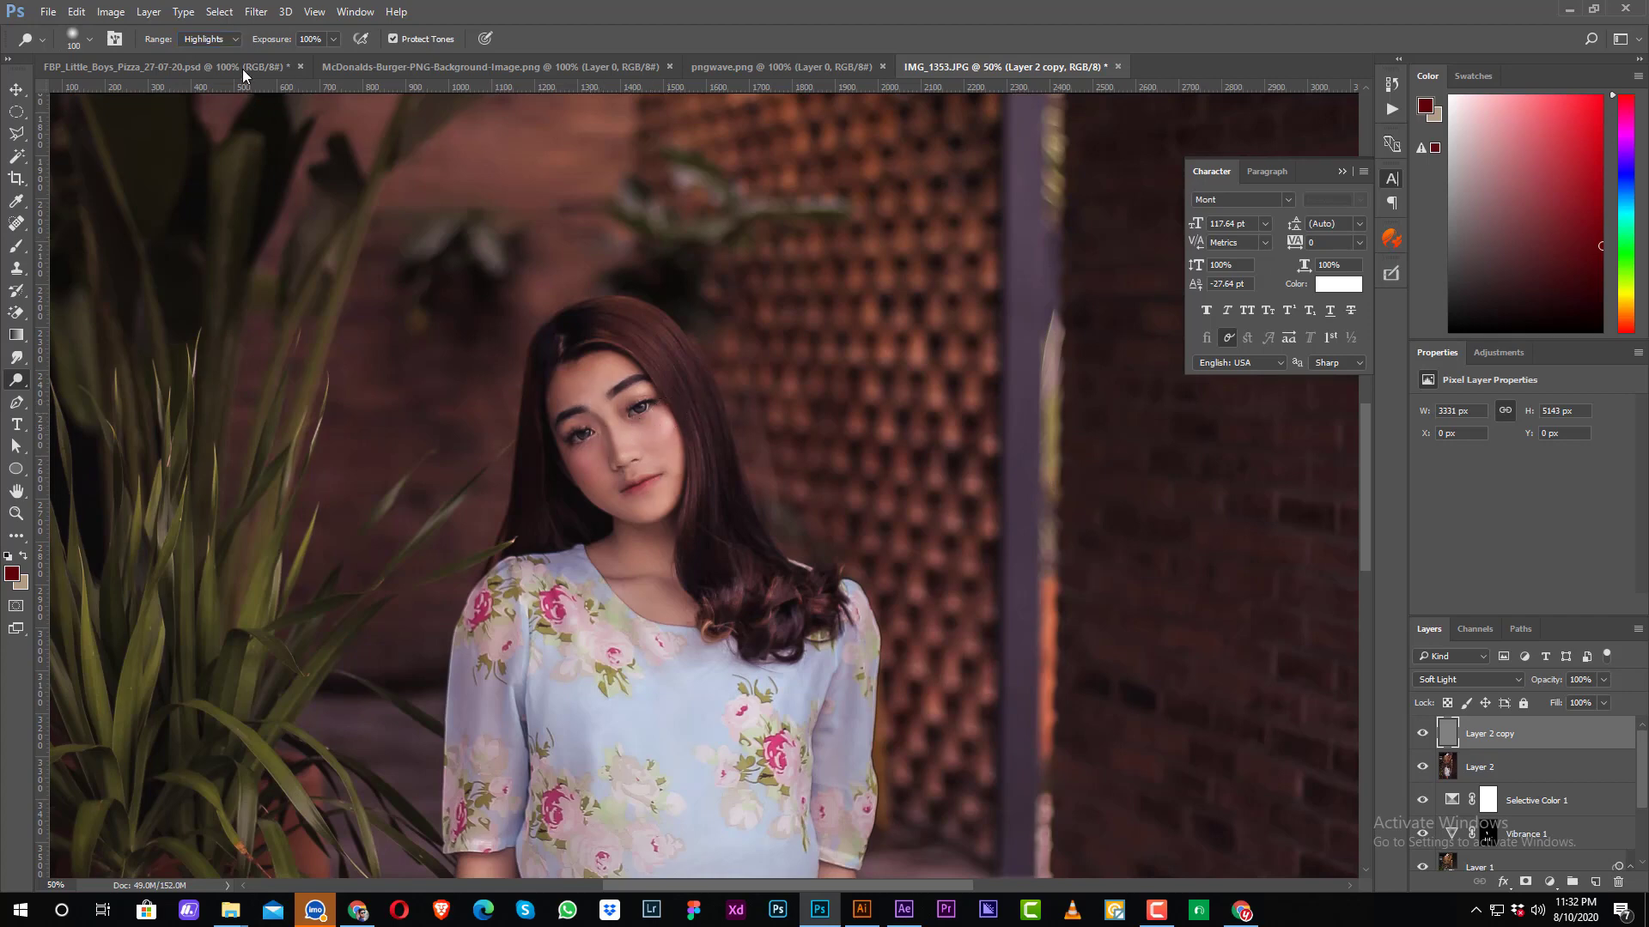
pyautogui.click(333, 38)
pyautogui.moveTo(280, 62); pyautogui.dragTo(276, 62)
# Dodge over the dress, skirt hem and legs to brighten their highlights
pyautogui.moveTo(833, 698); pyautogui.dragTo(830, 419)
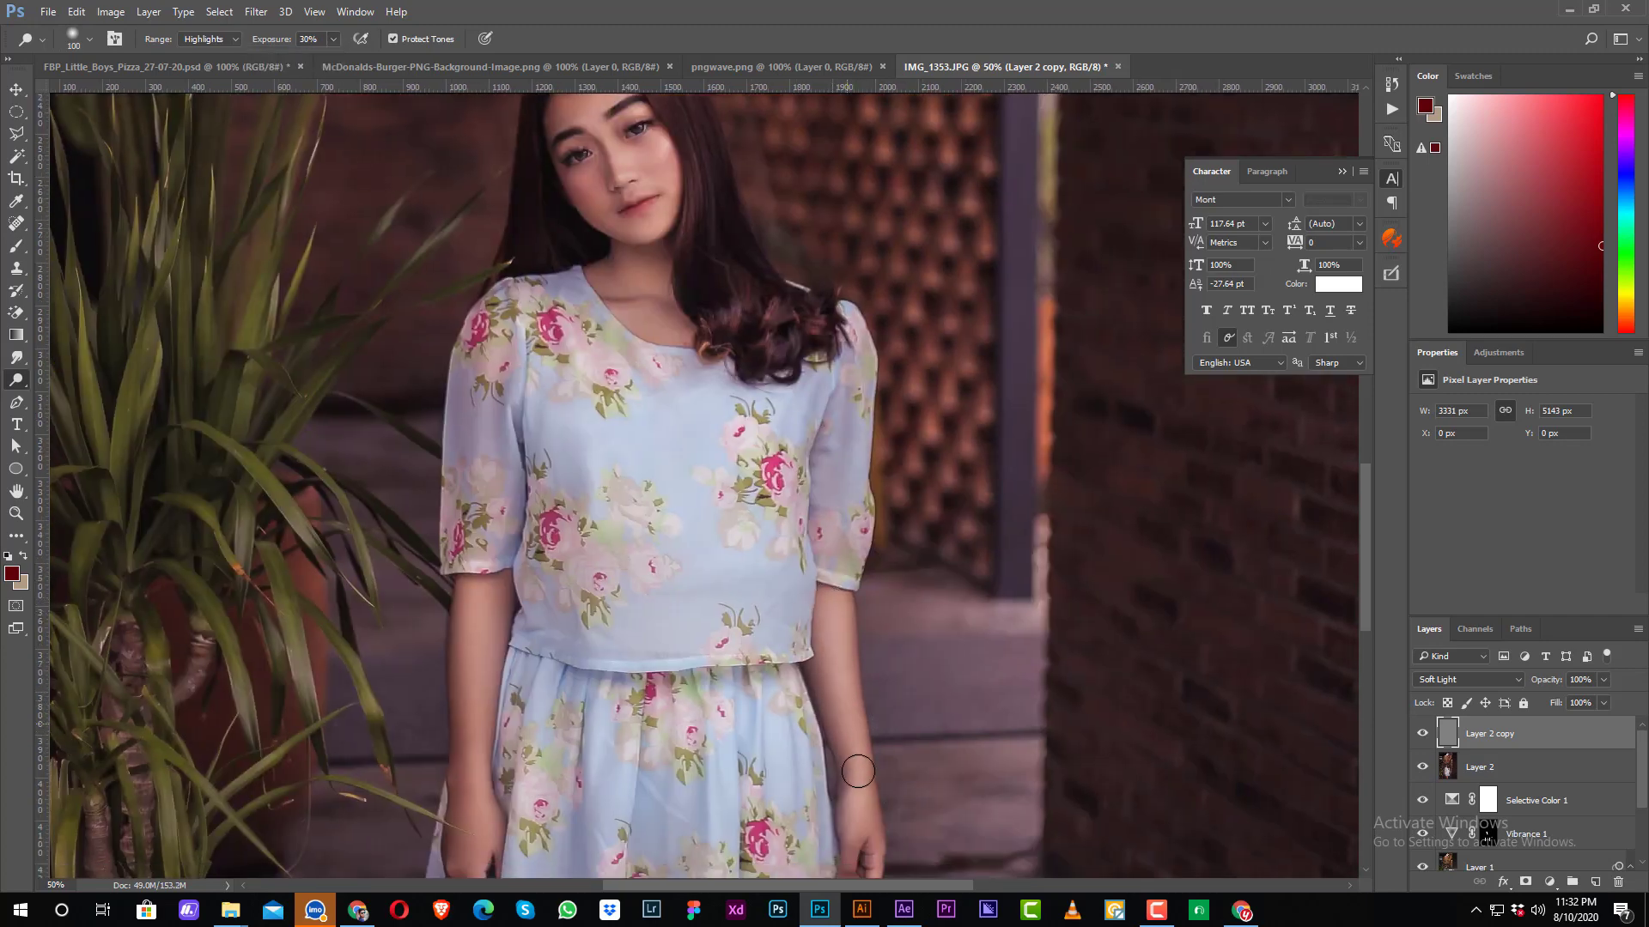
pyautogui.moveTo(478, 800); pyautogui.dragTo(479, 645)
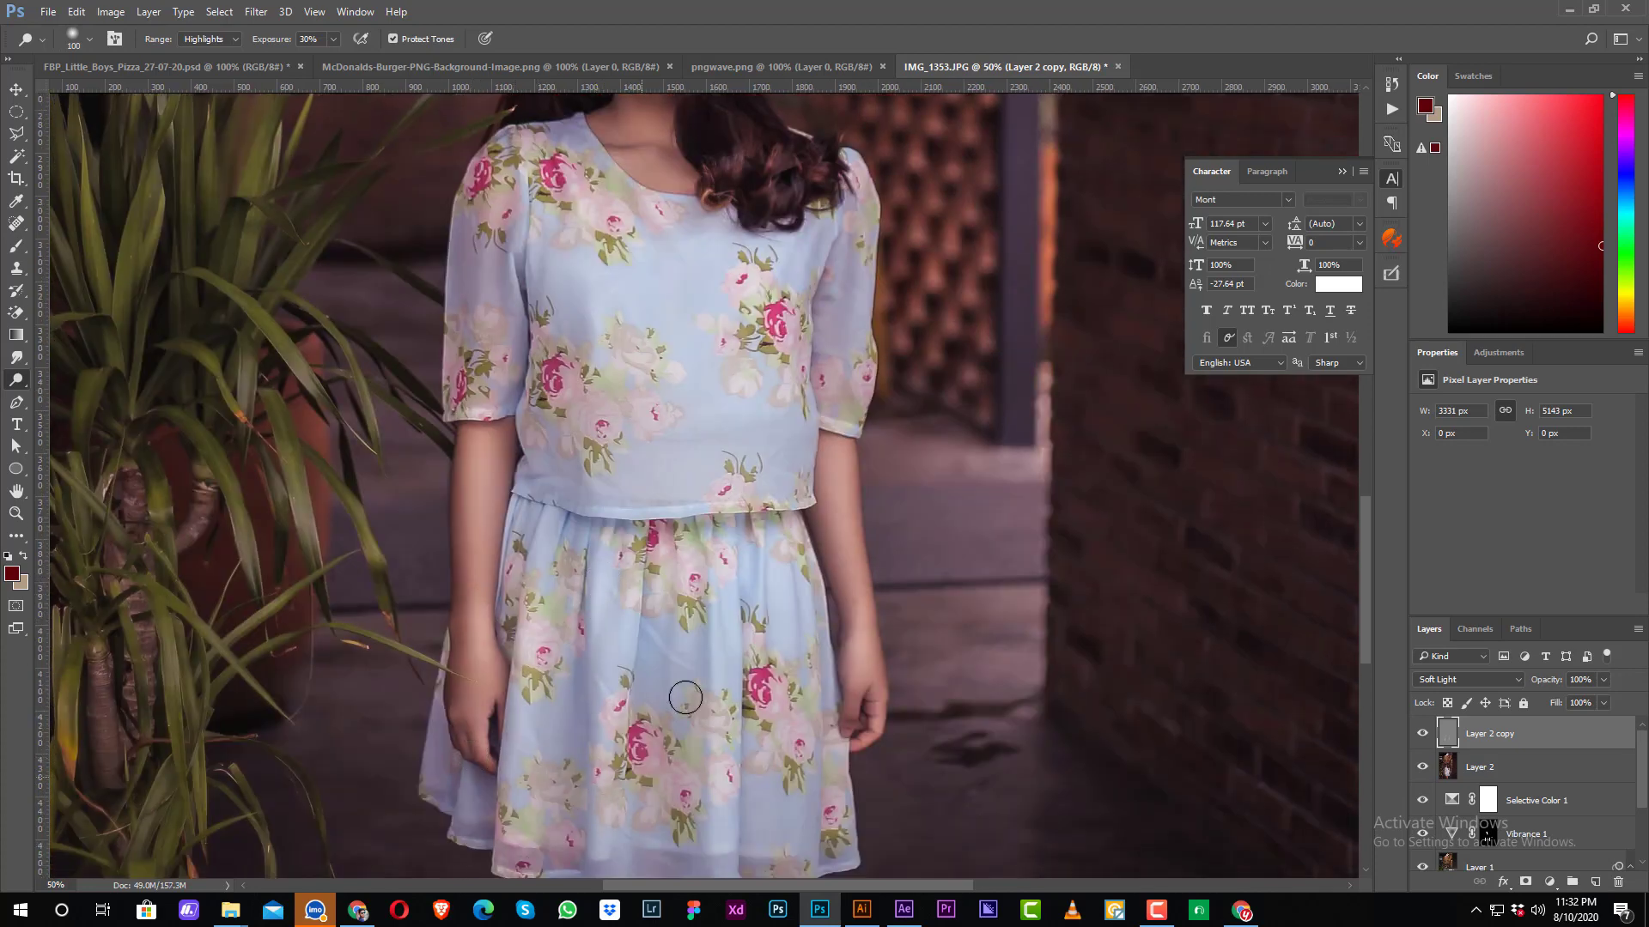
pyautogui.moveTo(782, 713); pyautogui.dragTo(782, 507)
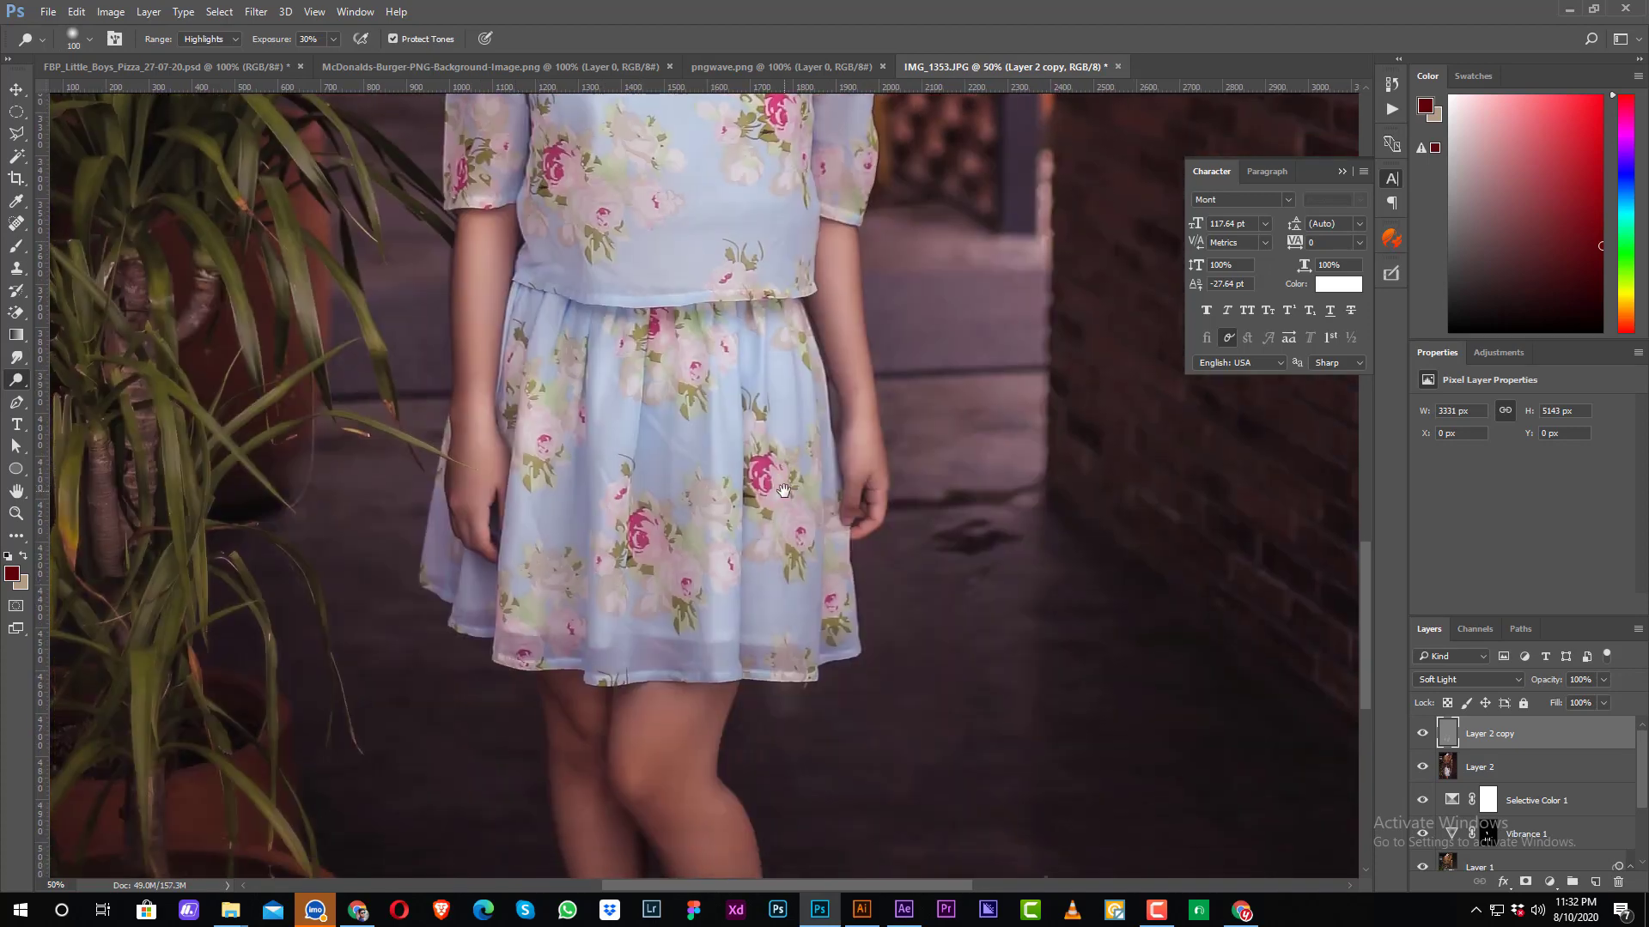
pyautogui.press(']')
pyautogui.press(']')
pyautogui.press(']')
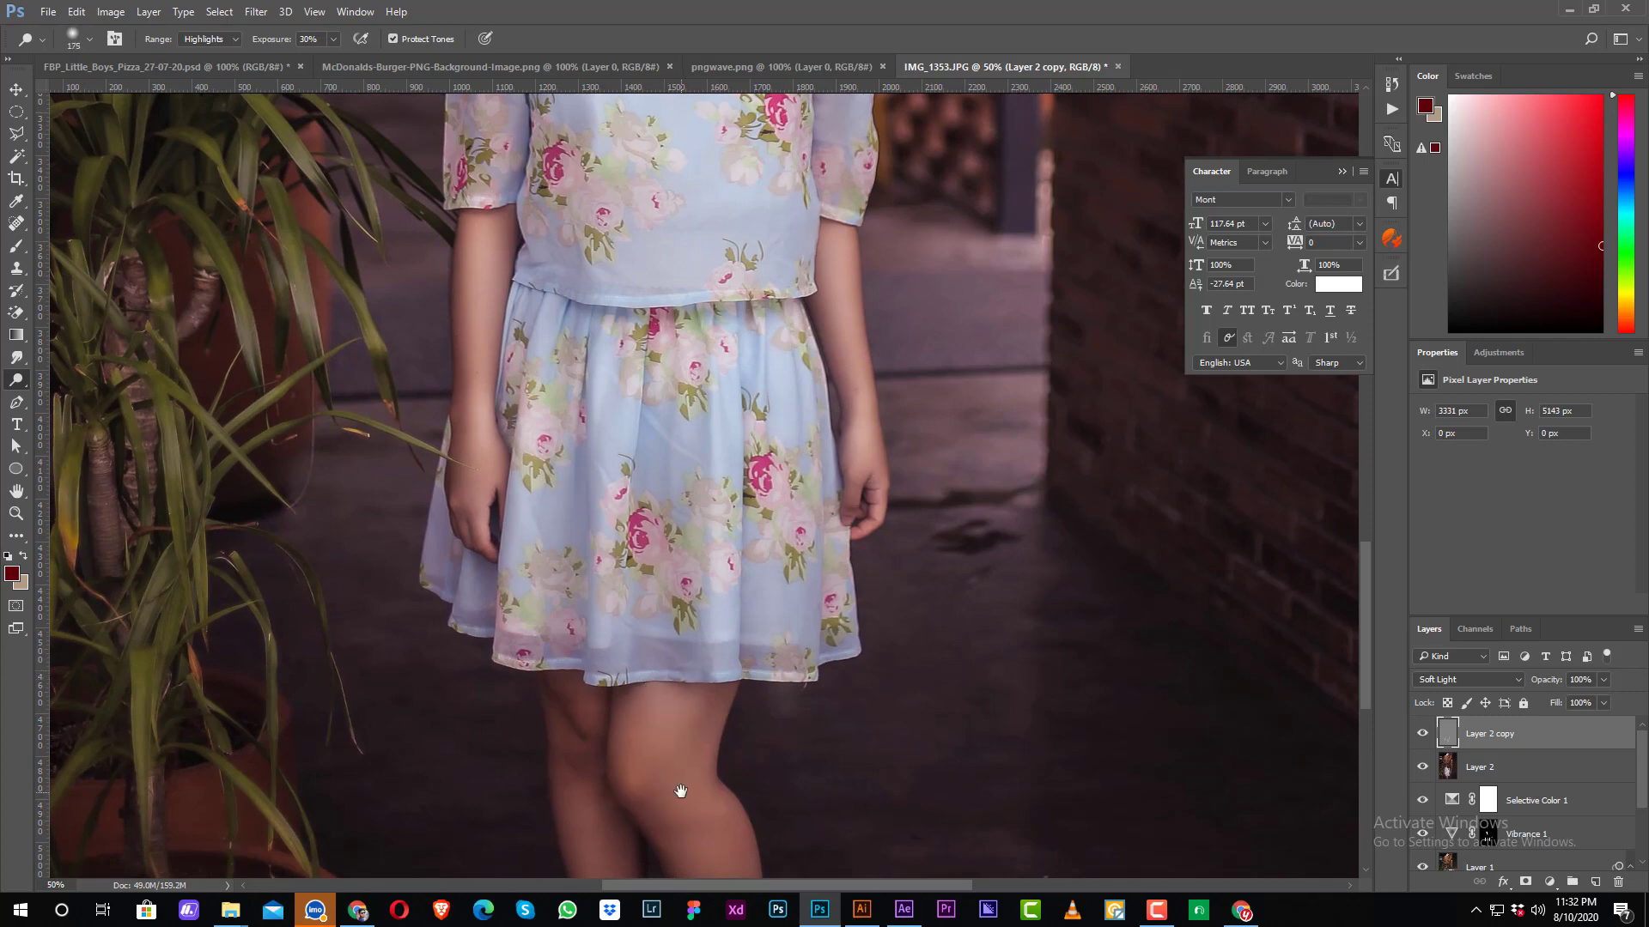
pyautogui.moveTo(710, 816); pyautogui.dragTo(675, 632)
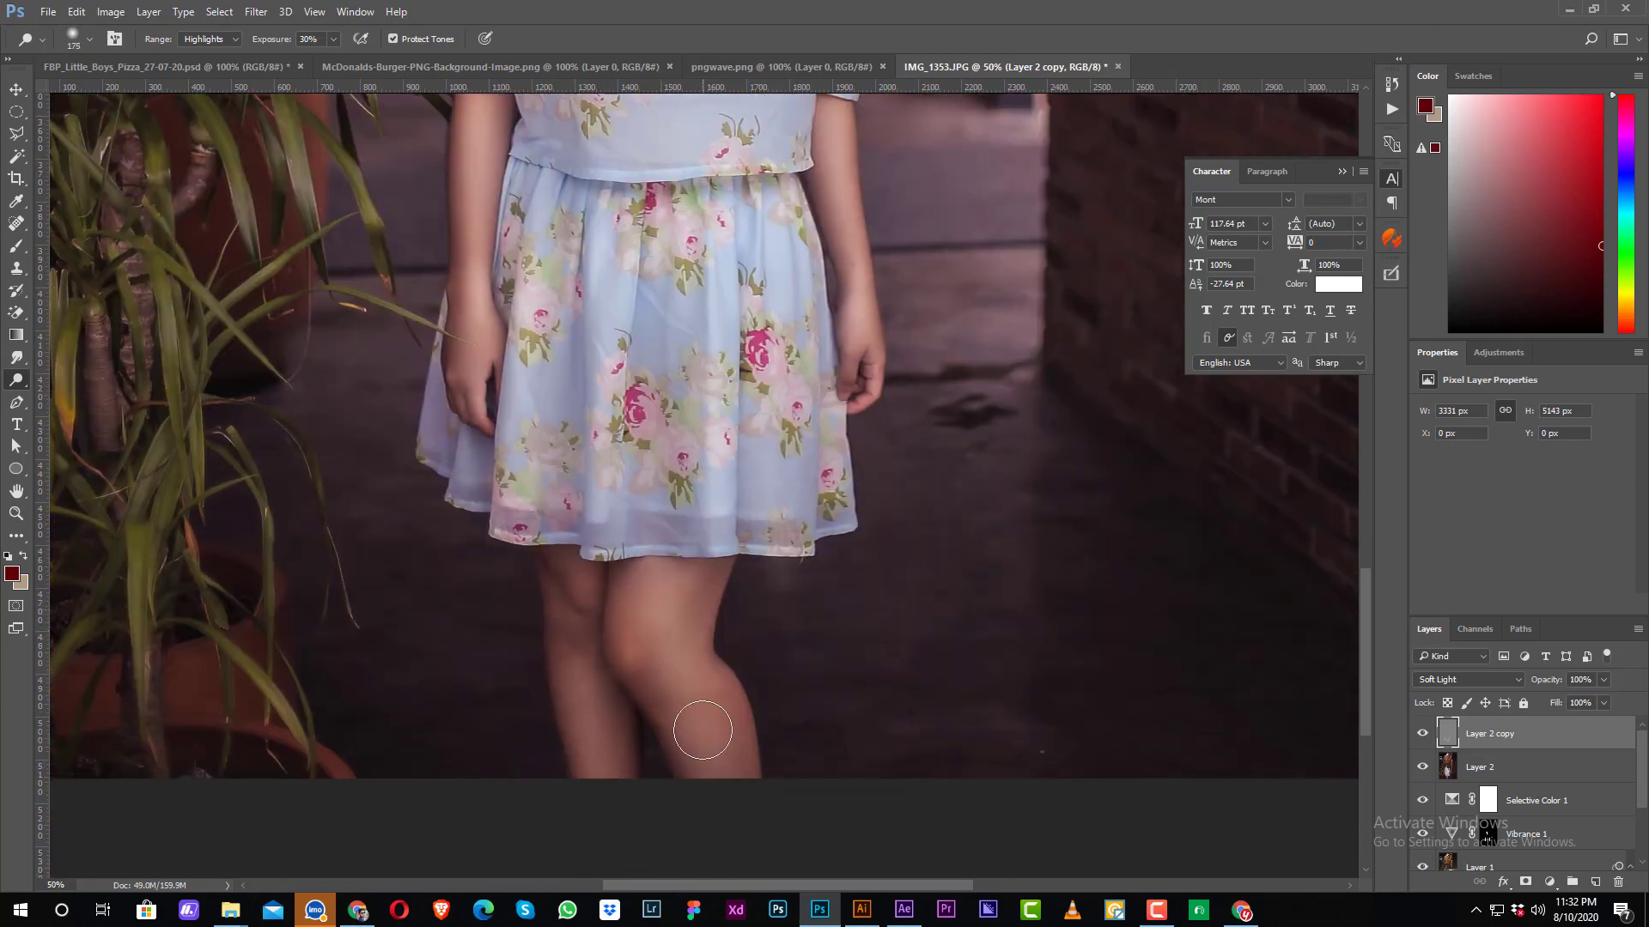
pyautogui.press('[')
pyautogui.press('[')
pyautogui.press('[')
pyautogui.hotkey('ctrl', '-')
pyautogui.hotkey('ctrl', '-')
pyautogui.scroll(3, 860, 456)
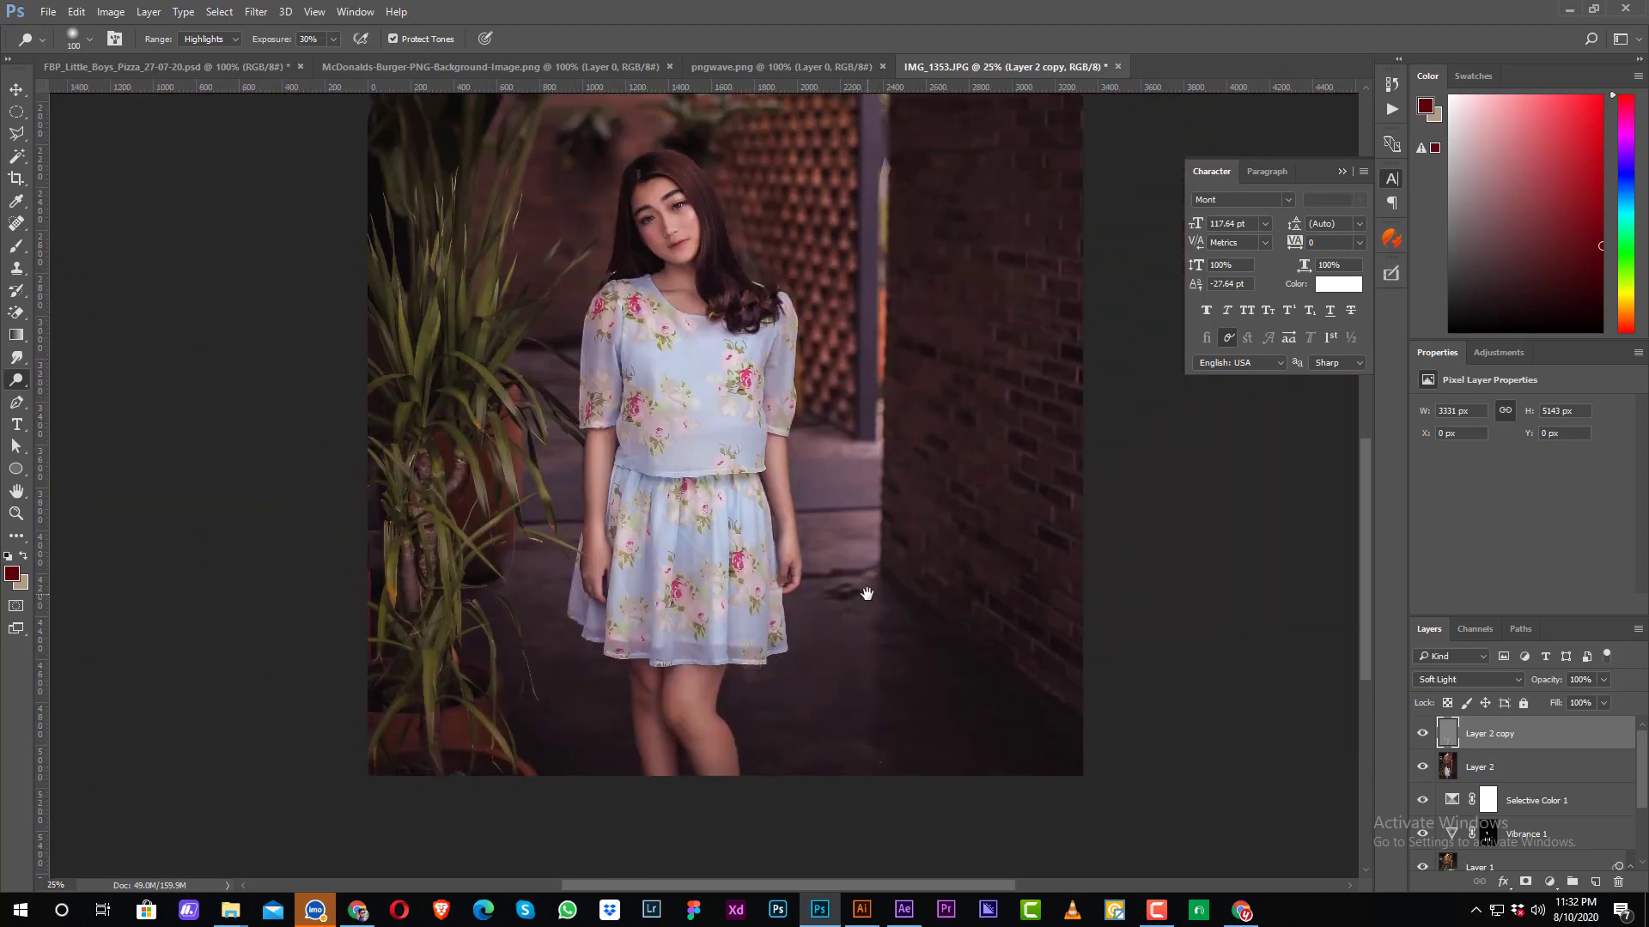
pyautogui.scroll(2, 860, 456)
pyautogui.hotkey('ctrl', '-')
# Select every layer above Background and group them into Group 1 with Ctrl+G
pyautogui.press('v')
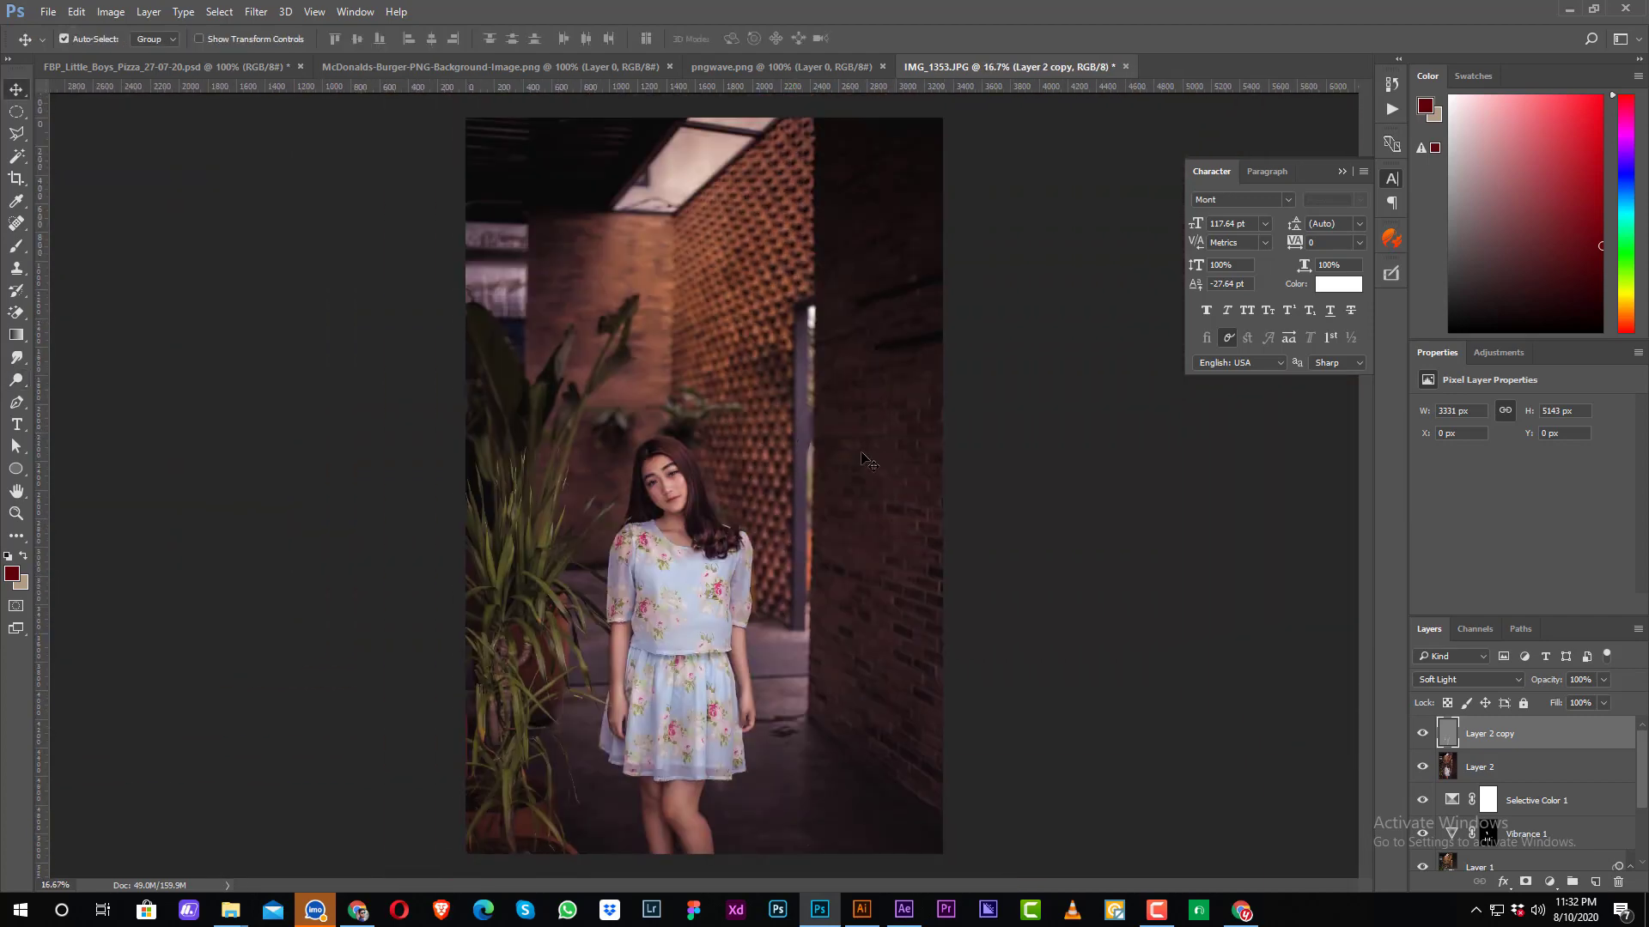
pyautogui.click(1546, 882)
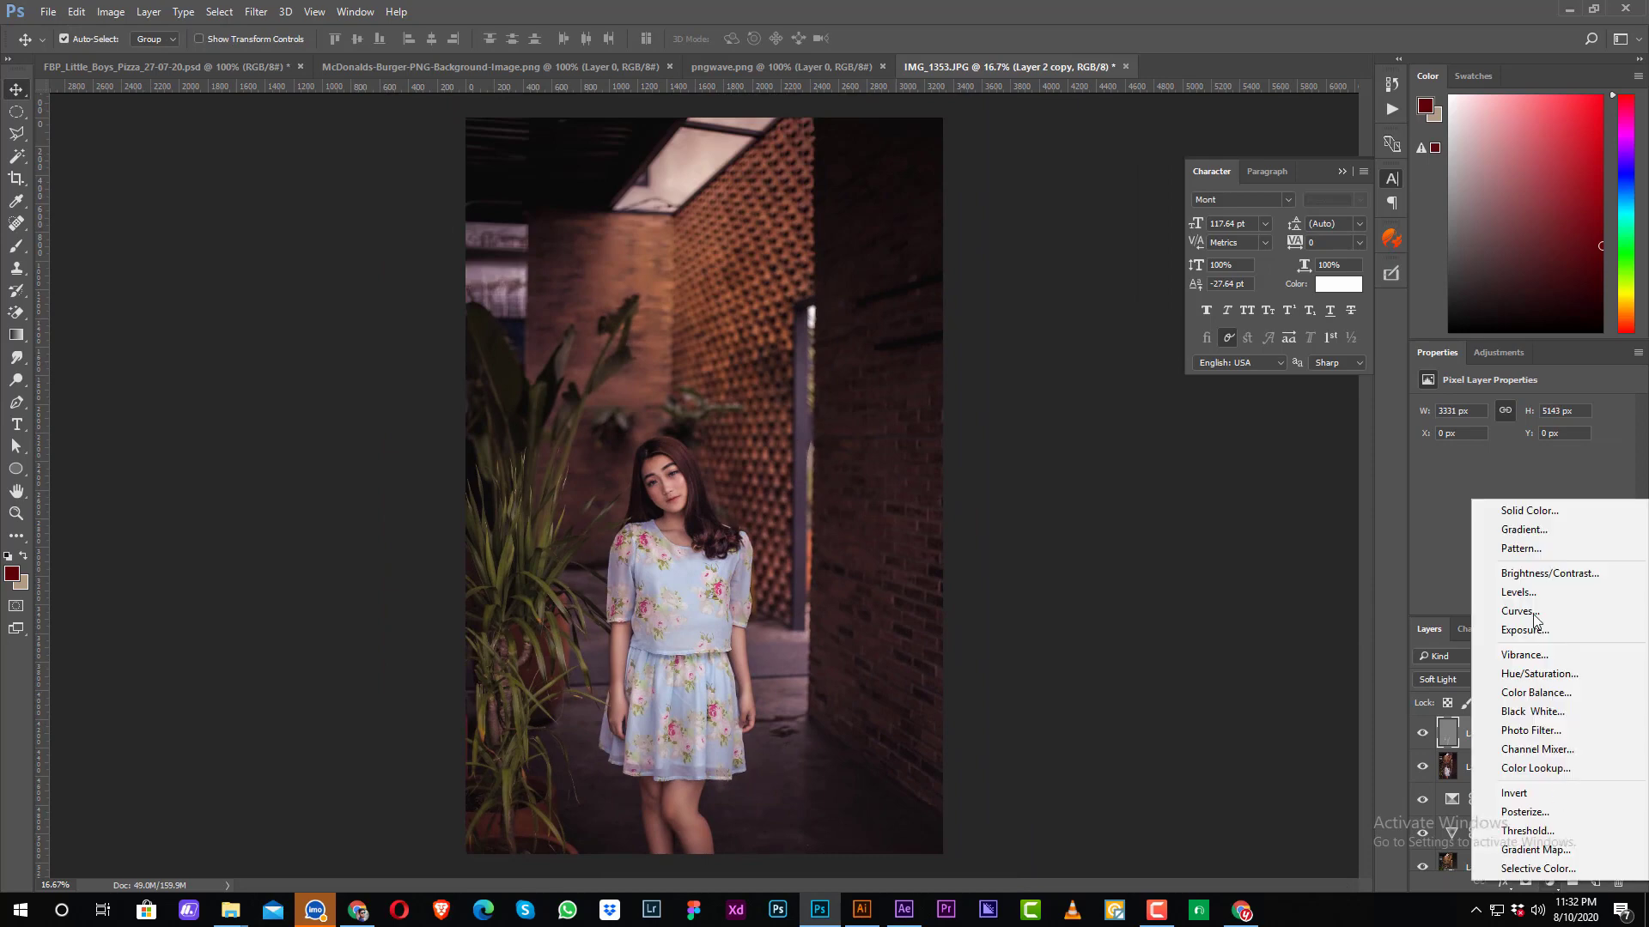
pyautogui.click(1417, 379)
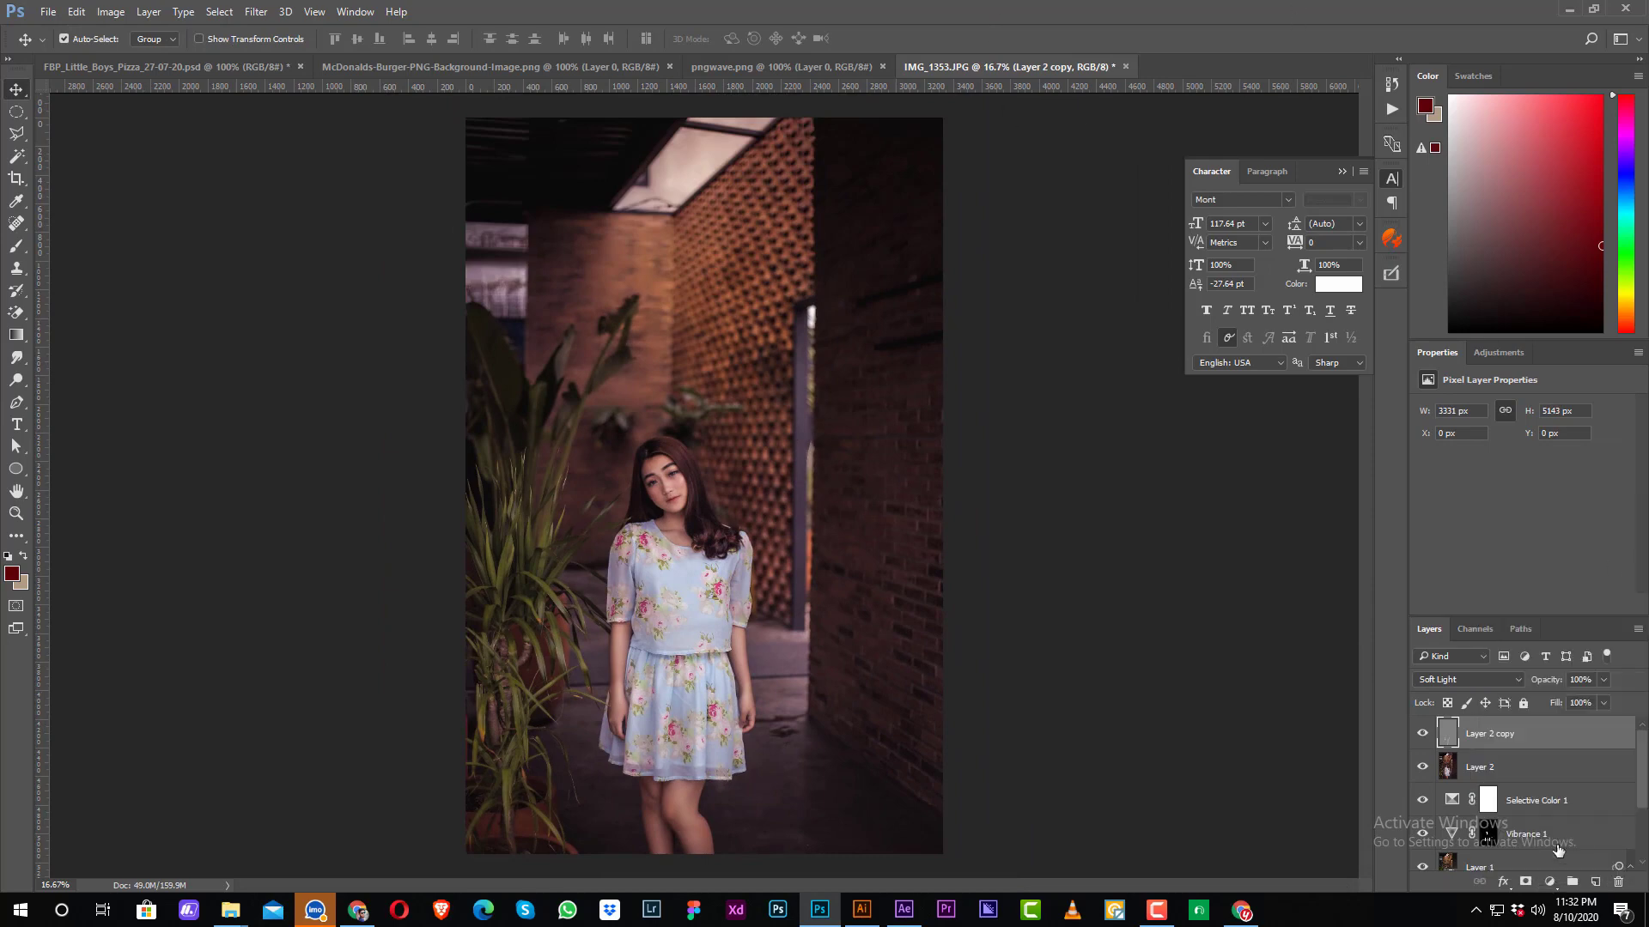
pyautogui.scroll(-3, 1533, 817)
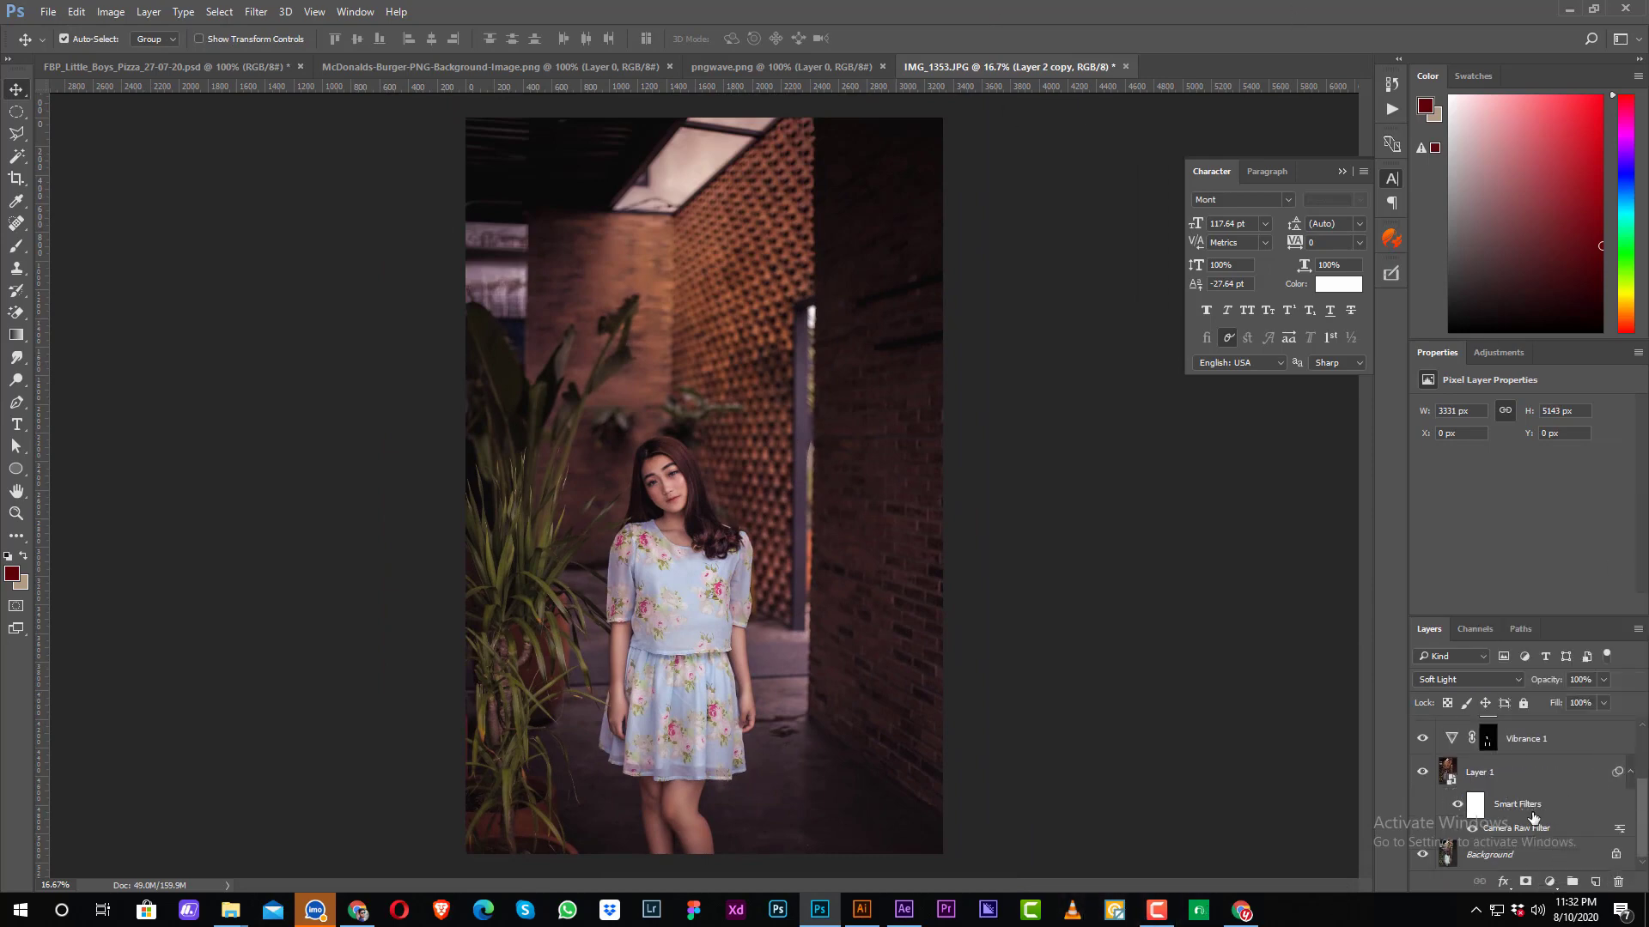
pyautogui.keyDown('shift'); pyautogui.click(1578, 805); pyautogui.keyUp('shift')
pyautogui.hotkey('ctrl', 'g')
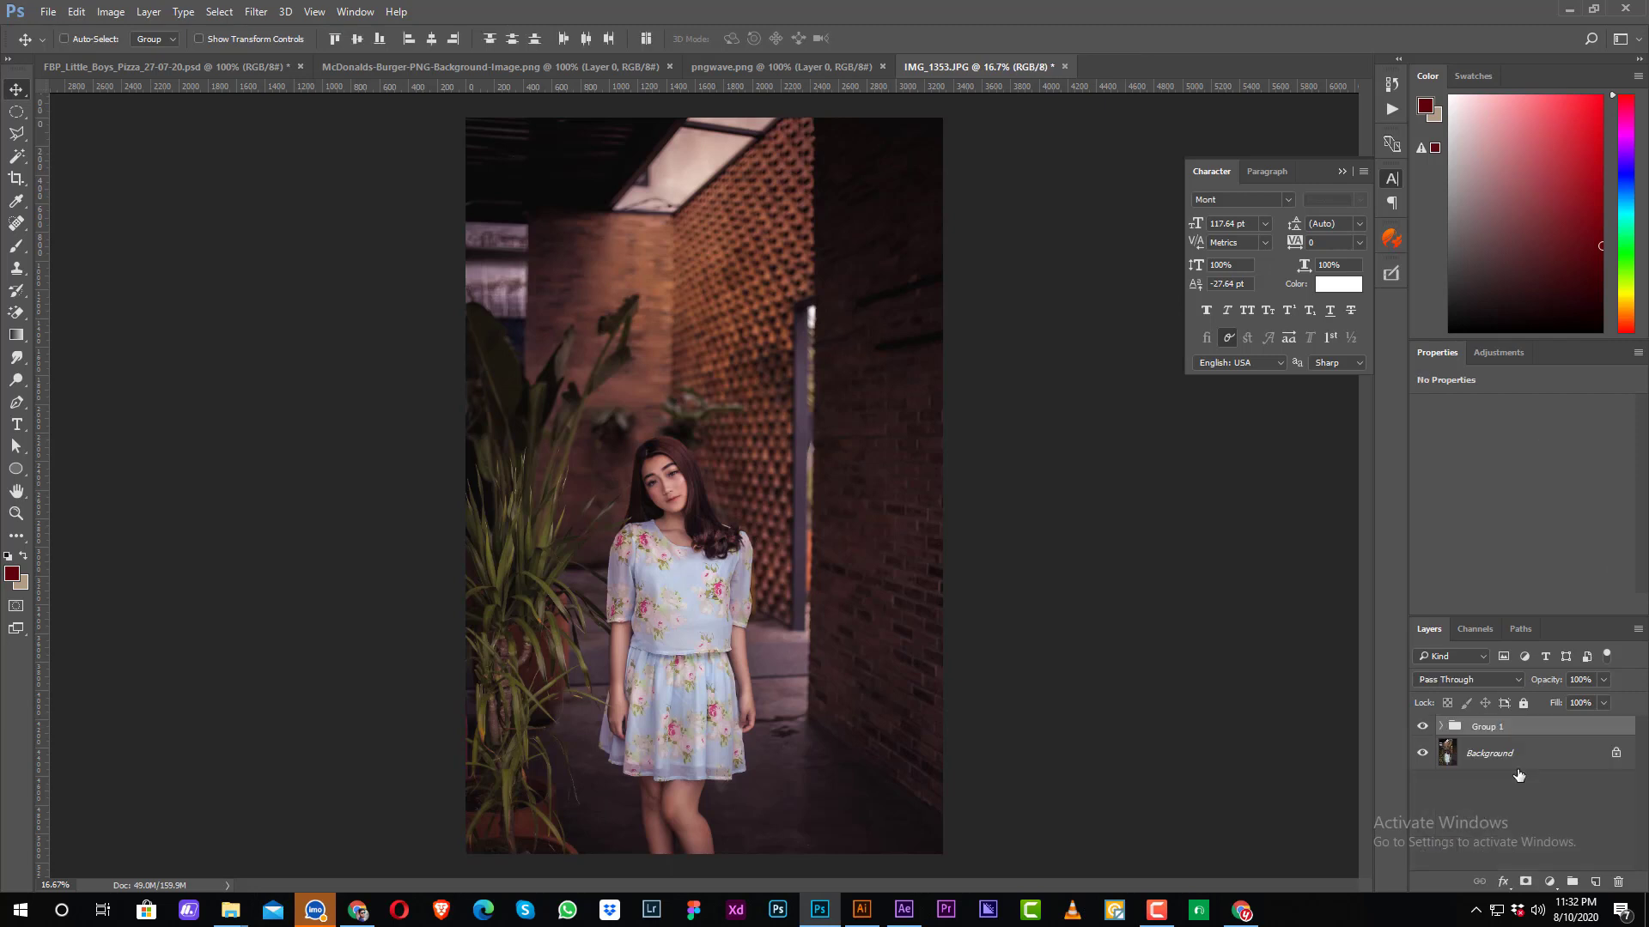
# Toggle Group 1's visibility to compare before and after, leaving it visible
pyautogui.click(1421, 728)
pyautogui.click(1421, 727)
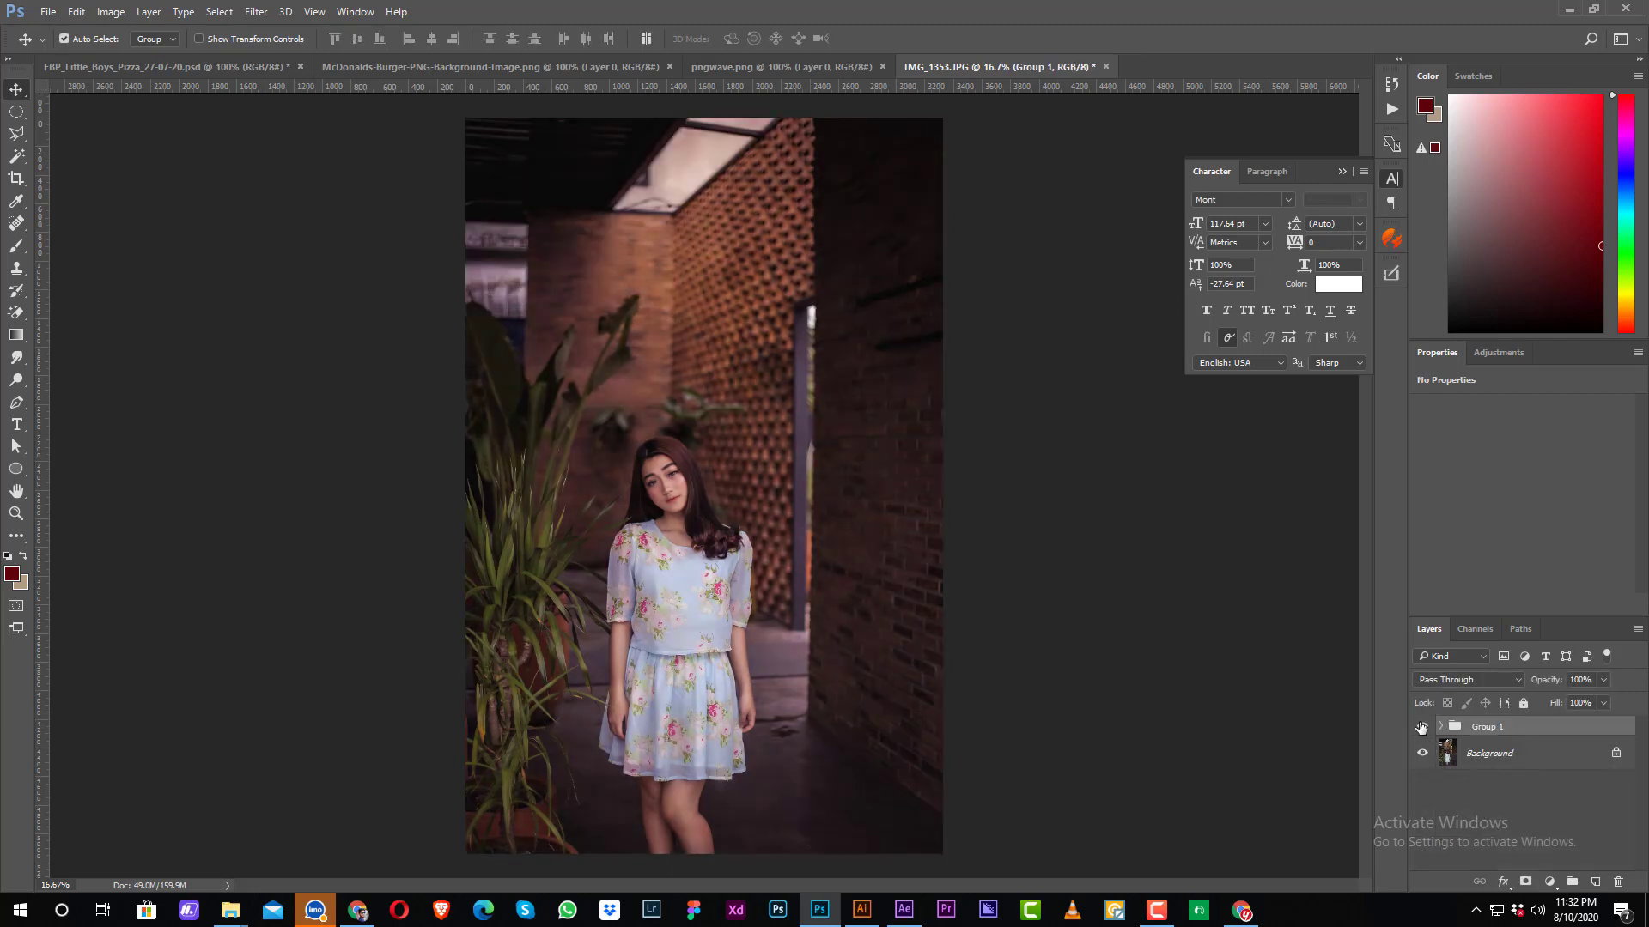
pyautogui.click(1421, 727)
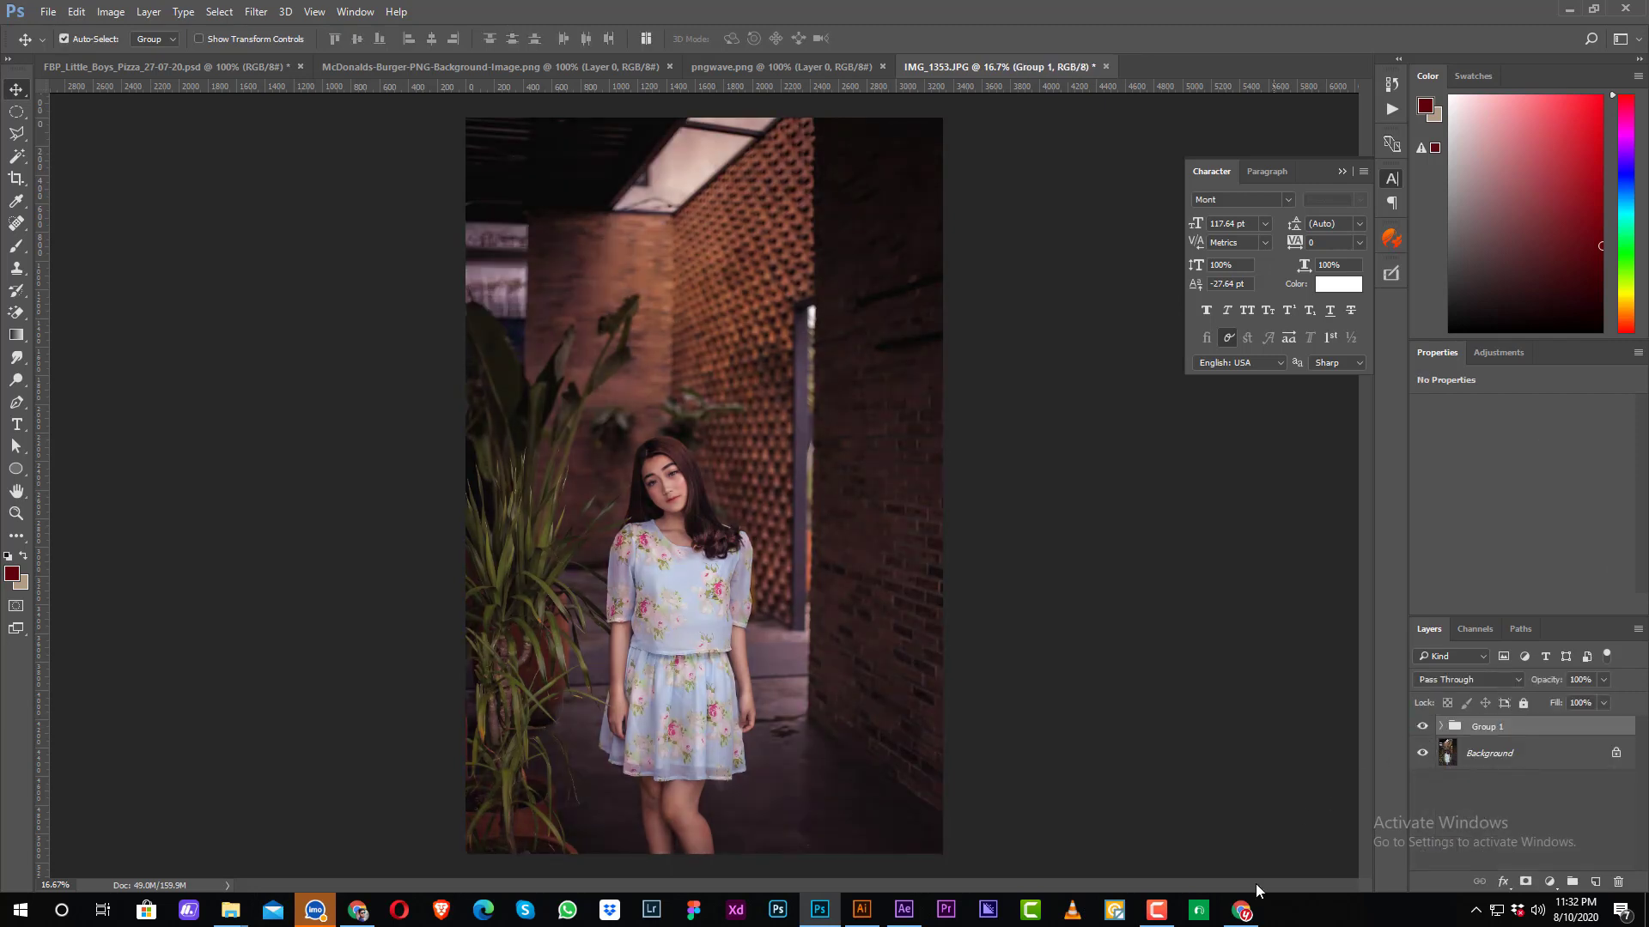